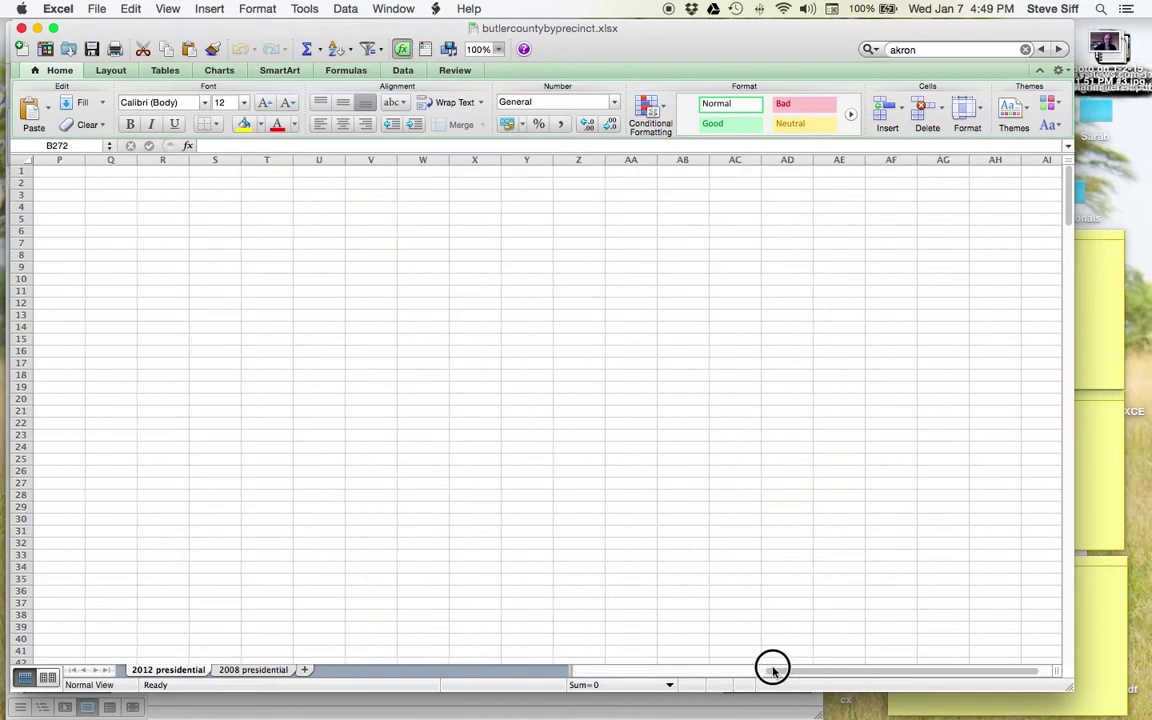
Step: Delete the title row and the blank row above the column headers on the 2012 presidential sheet
{"action": "left_click_drag", "start_coordinate": [784, 675], "coordinate": [553, 673]}
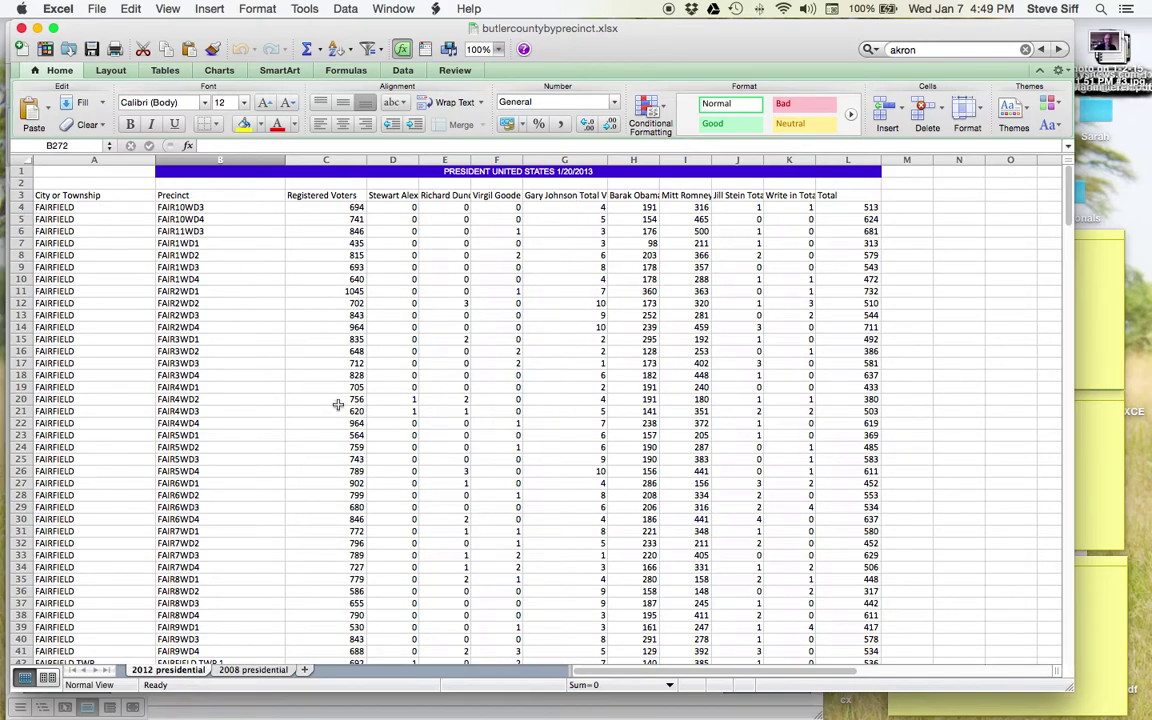
{"action": "scroll", "coordinate": [355, 351], "scroll_direction": "down", "scroll_amount": 5}
{"action": "scroll", "coordinate": [355, 351], "scroll_direction": "up", "scroll_amount": 5}
{"action": "scroll", "coordinate": [355, 351], "scroll_direction": "right", "scroll_amount": 2}
{"action": "left_click_drag", "start_coordinate": [24, 171], "coordinate": [25, 183]}
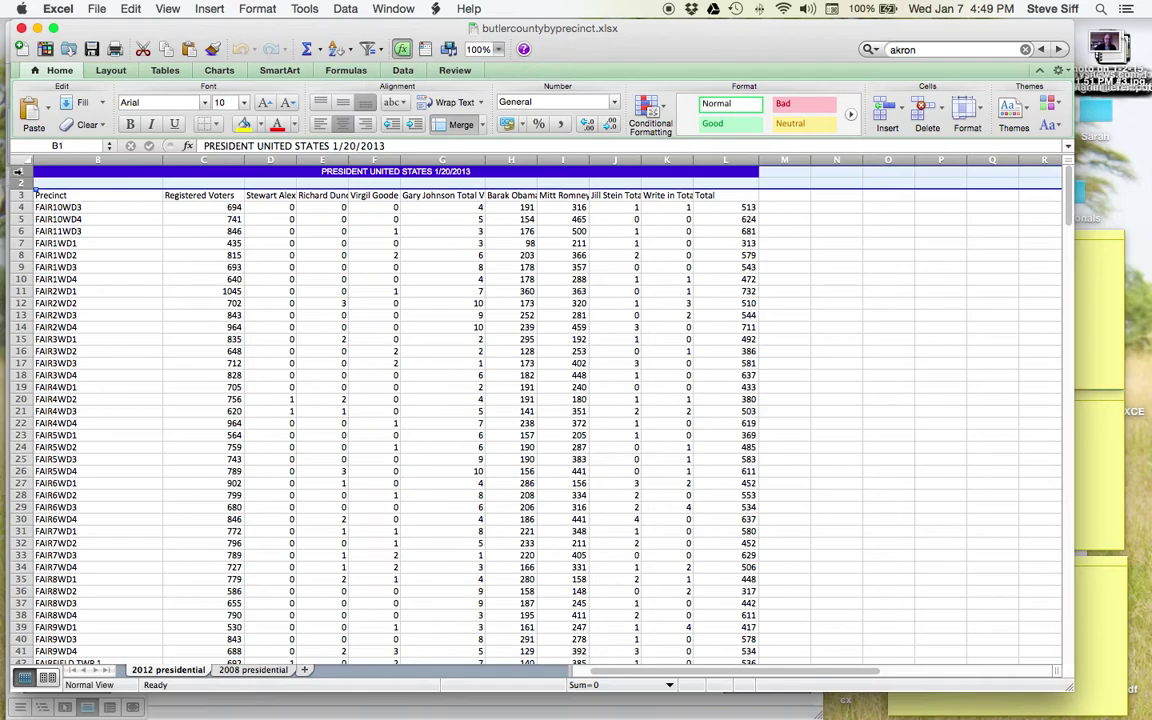
{"action": "right_click", "coordinate": [18, 171]}
{"action": "left_click", "coordinate": [84, 266]}
{"action": "left_click", "coordinate": [270, 219]}
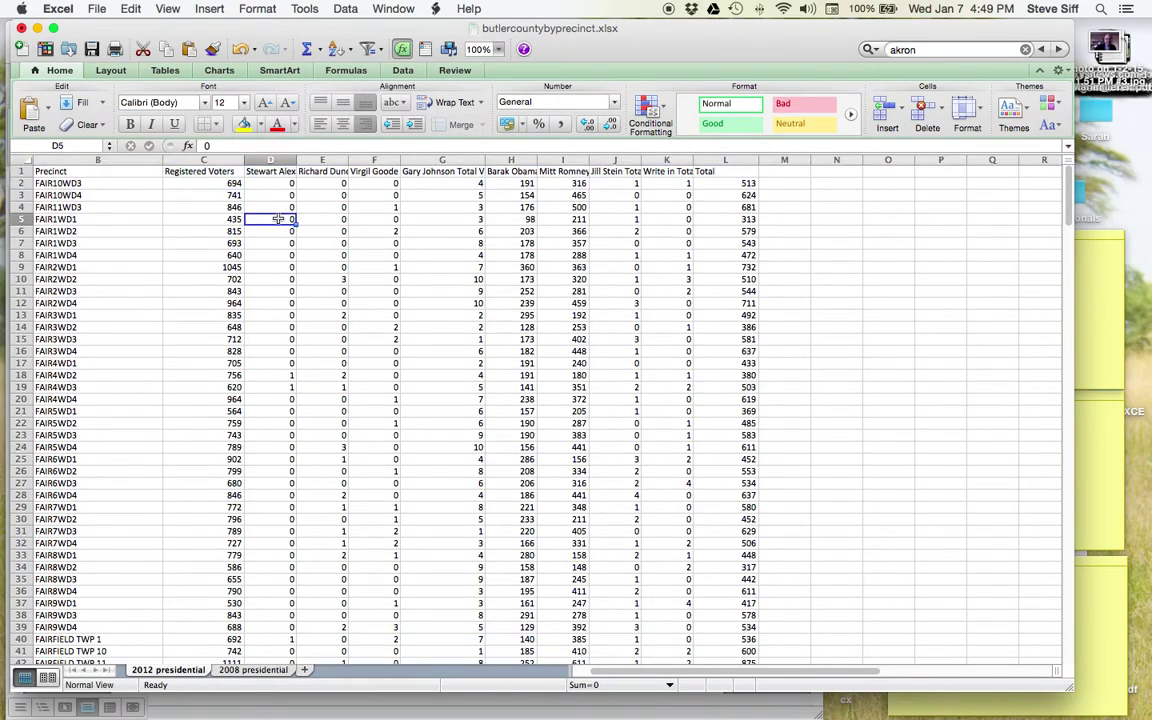
Step: Examine the header row and the City or Township, Precinct and Registered Voters columns, including the first precinct's record
{"action": "left_click", "coordinate": [34, 171]}
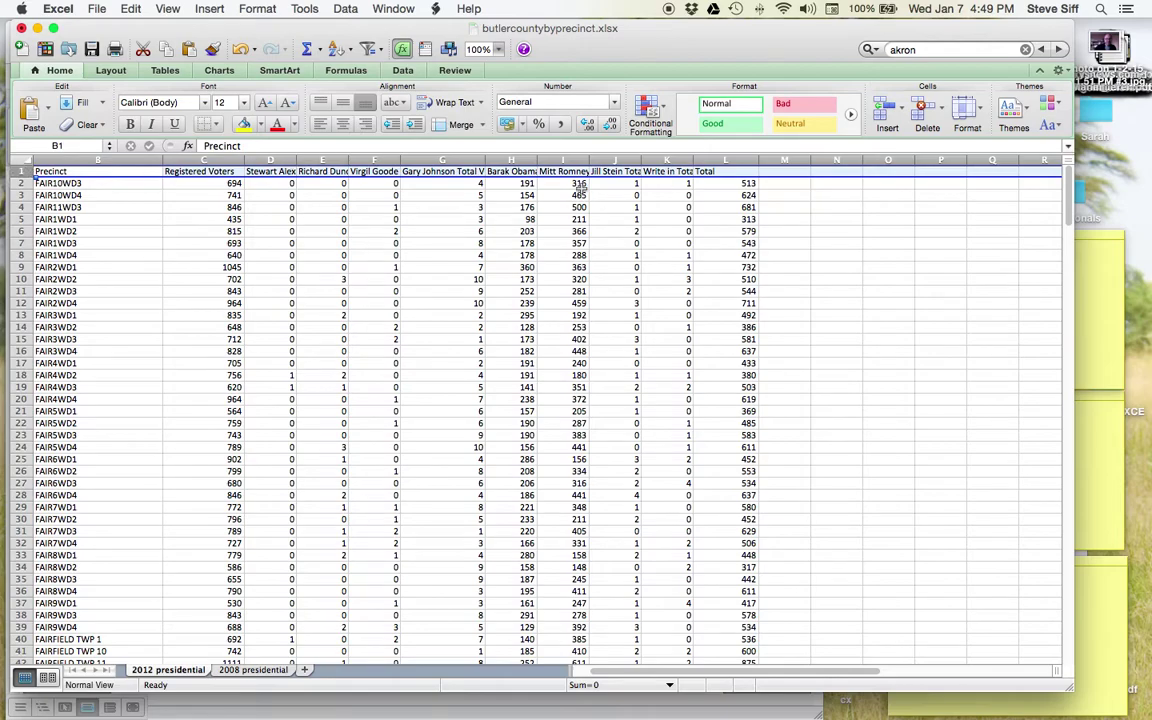
{"action": "left_click_drag", "start_coordinate": [785, 678], "coordinate": [757, 678]}
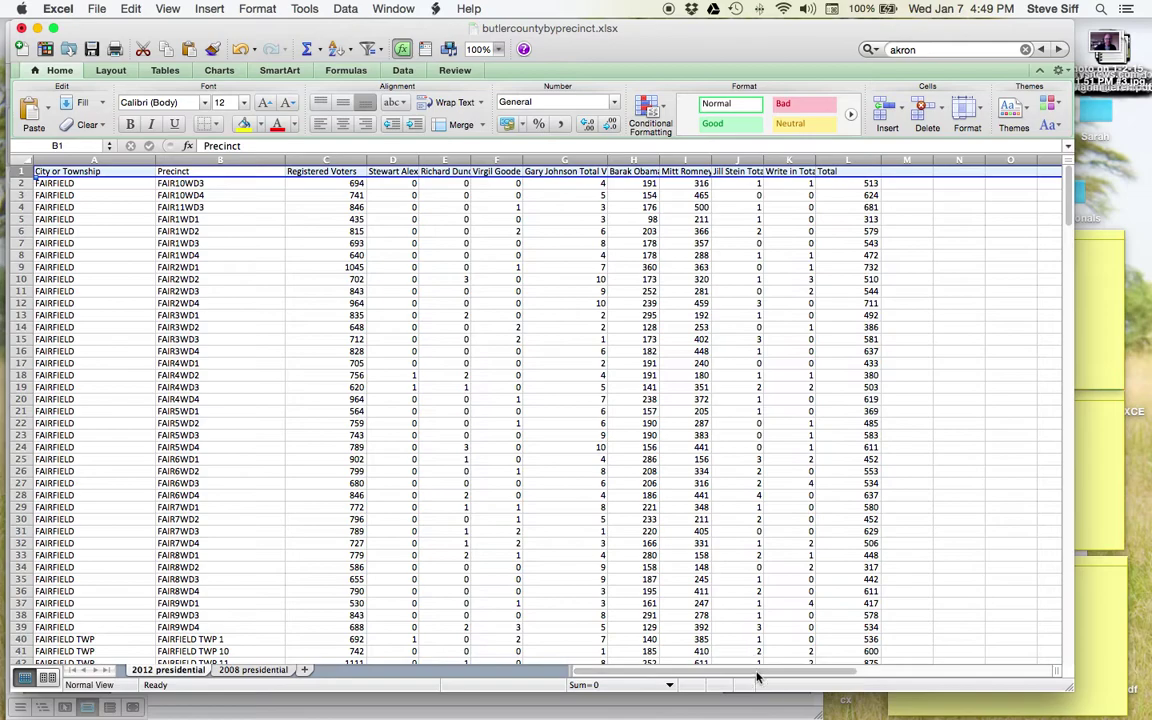
{"action": "left_click", "coordinate": [98, 160]}
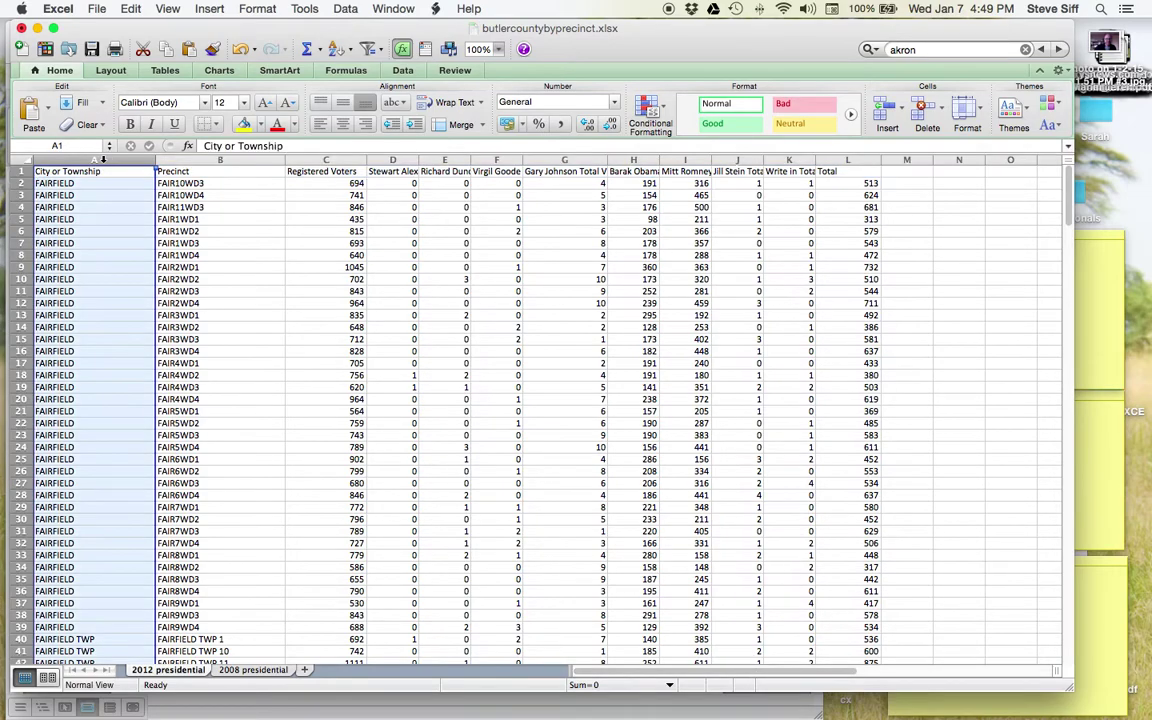
{"action": "left_click", "coordinate": [196, 160]}
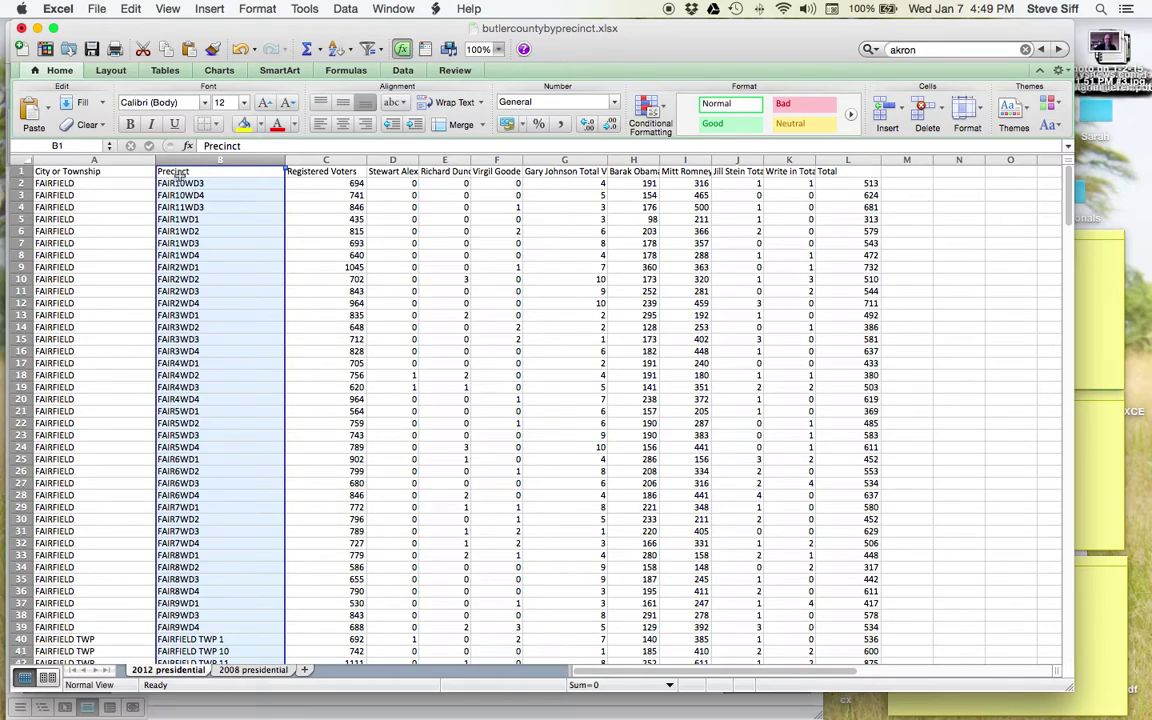
{"action": "left_click", "coordinate": [203, 626]}
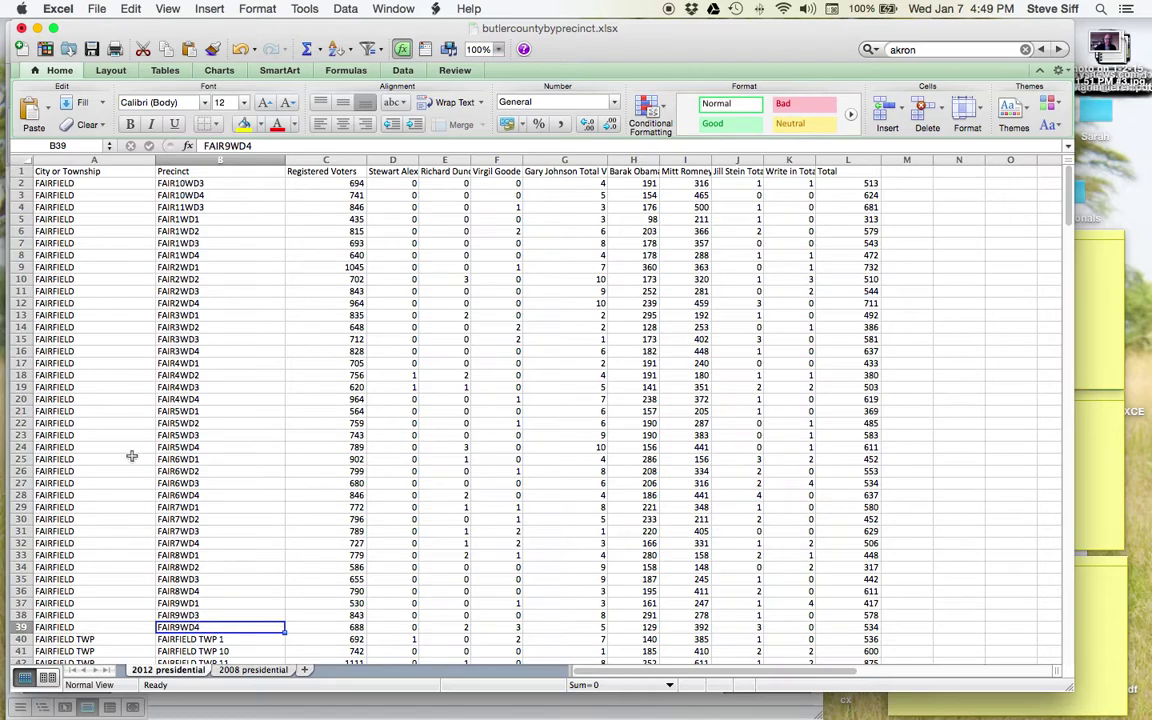
{"action": "scroll", "coordinate": [130, 456], "scroll_direction": "down", "scroll_amount": 5}
{"action": "scroll", "coordinate": [130, 456], "scroll_direction": "down", "scroll_amount": 5}
{"action": "scroll", "coordinate": [130, 456], "scroll_direction": "up", "scroll_amount": 10}
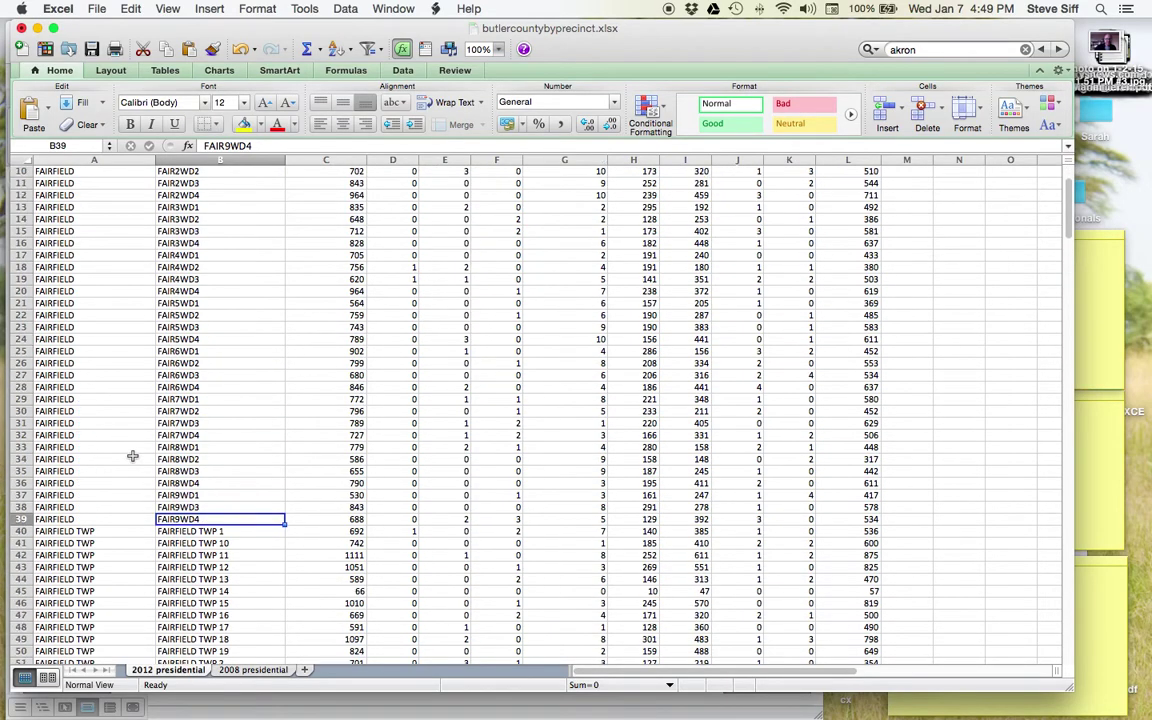
{"action": "scroll", "coordinate": [196, 333], "scroll_direction": "right", "scroll_amount": 2}
{"action": "scroll", "coordinate": [190, 332], "scroll_direction": "right", "scroll_amount": 10}
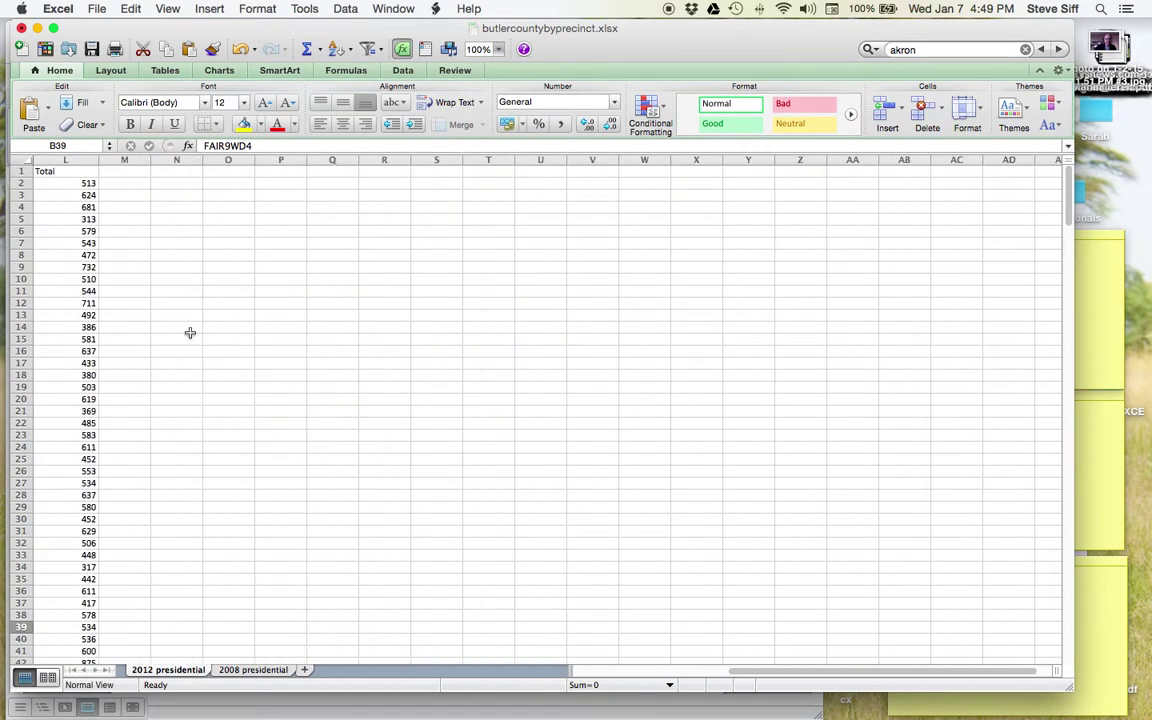
{"action": "scroll", "coordinate": [190, 332], "scroll_direction": "left", "scroll_amount": 11}
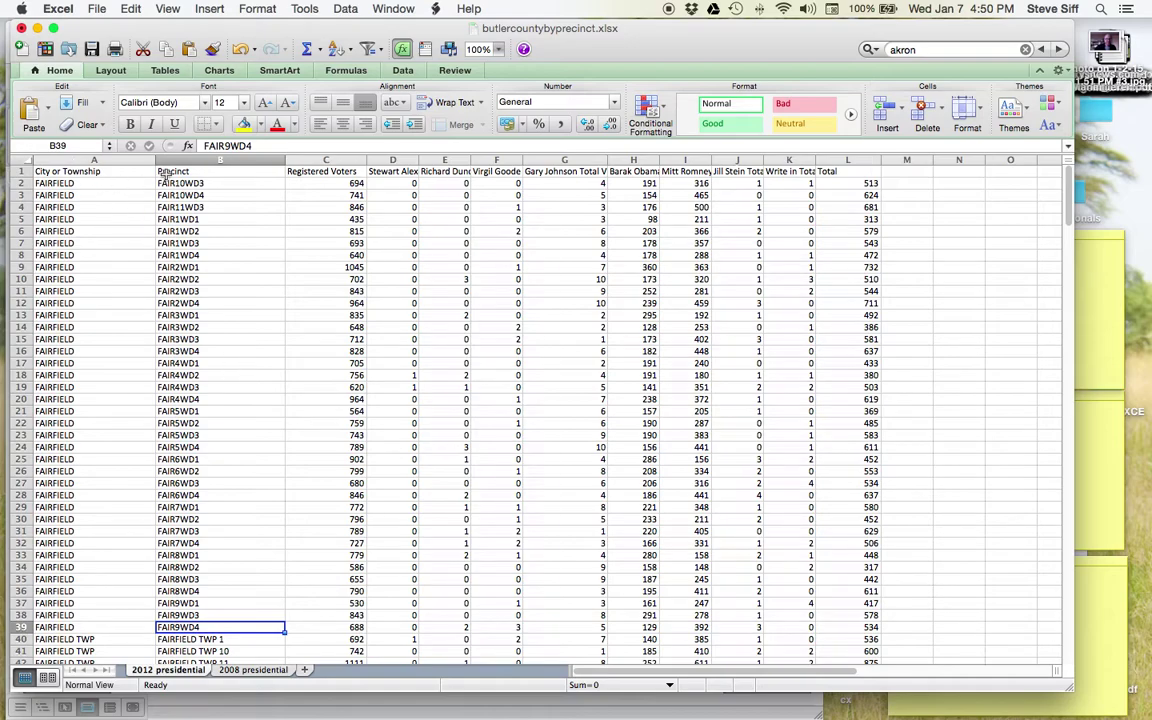
{"action": "left_click", "coordinate": [40, 183]}
{"action": "left_click", "coordinate": [190, 184]}
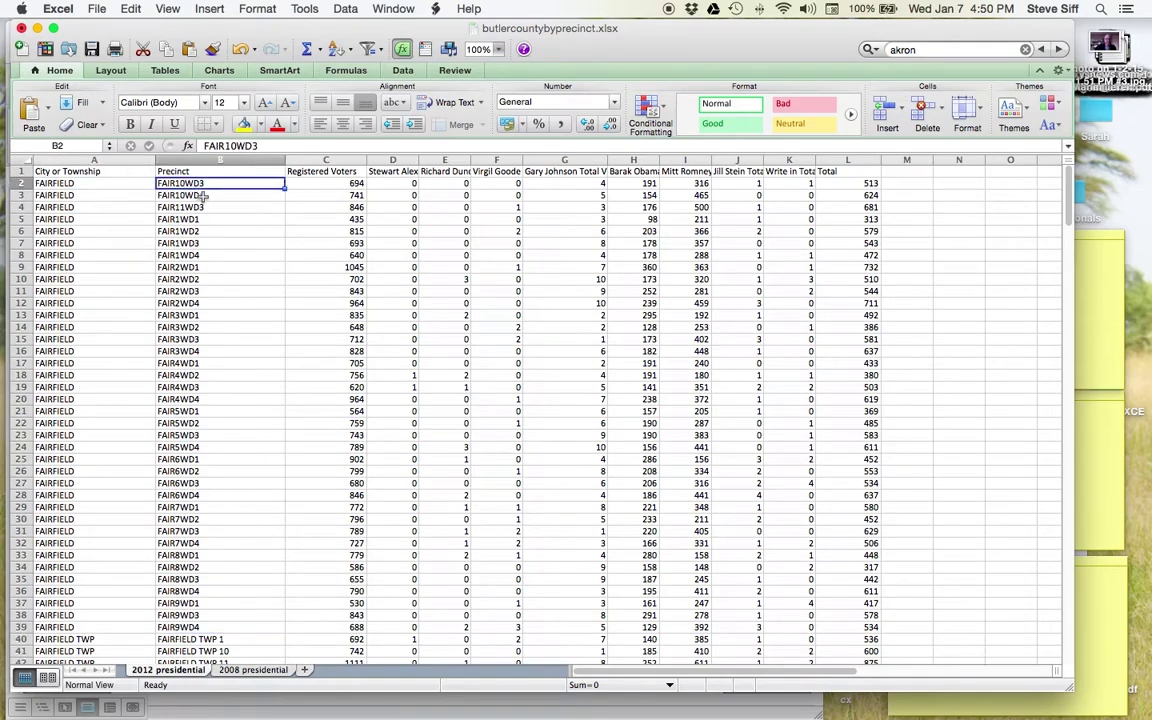
{"action": "left_click", "coordinate": [327, 185]}
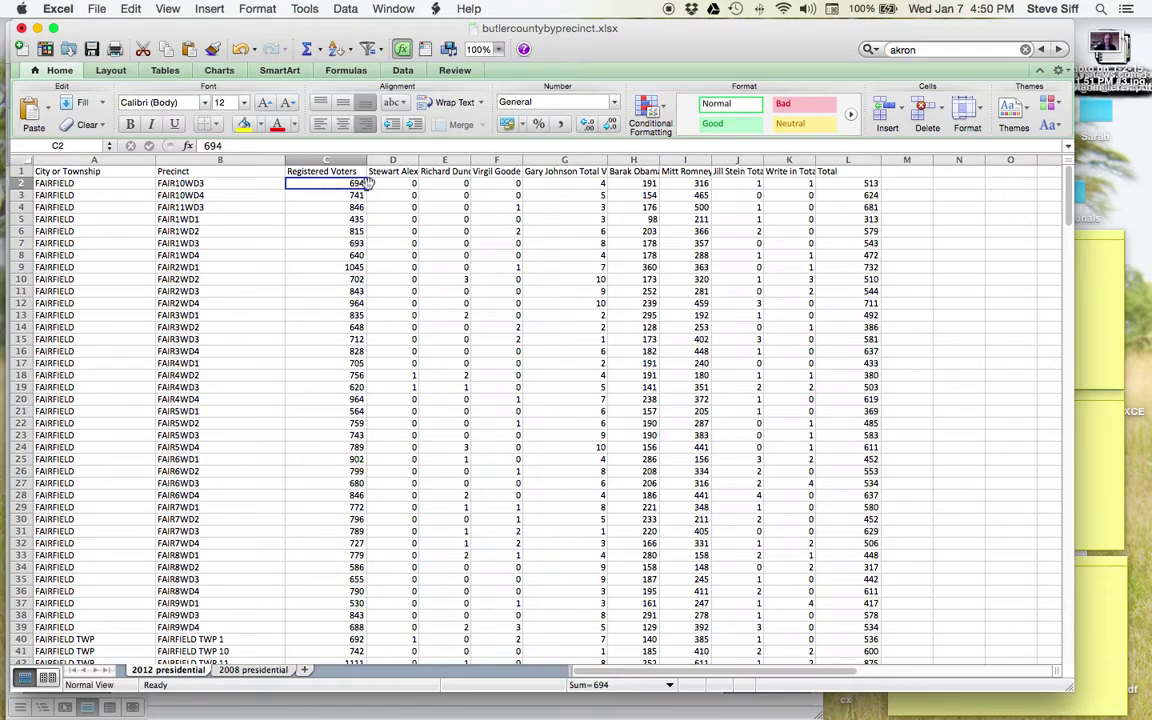
Step: Widen the Stewart Alexander, Richard Duncan and write-in vote columns while reviewing the candidates' vote columns and the Total column
{"action": "left_click", "coordinate": [402, 160]}
{"action": "left_click_drag", "start_coordinate": [417, 160], "coordinate": [497, 157]}
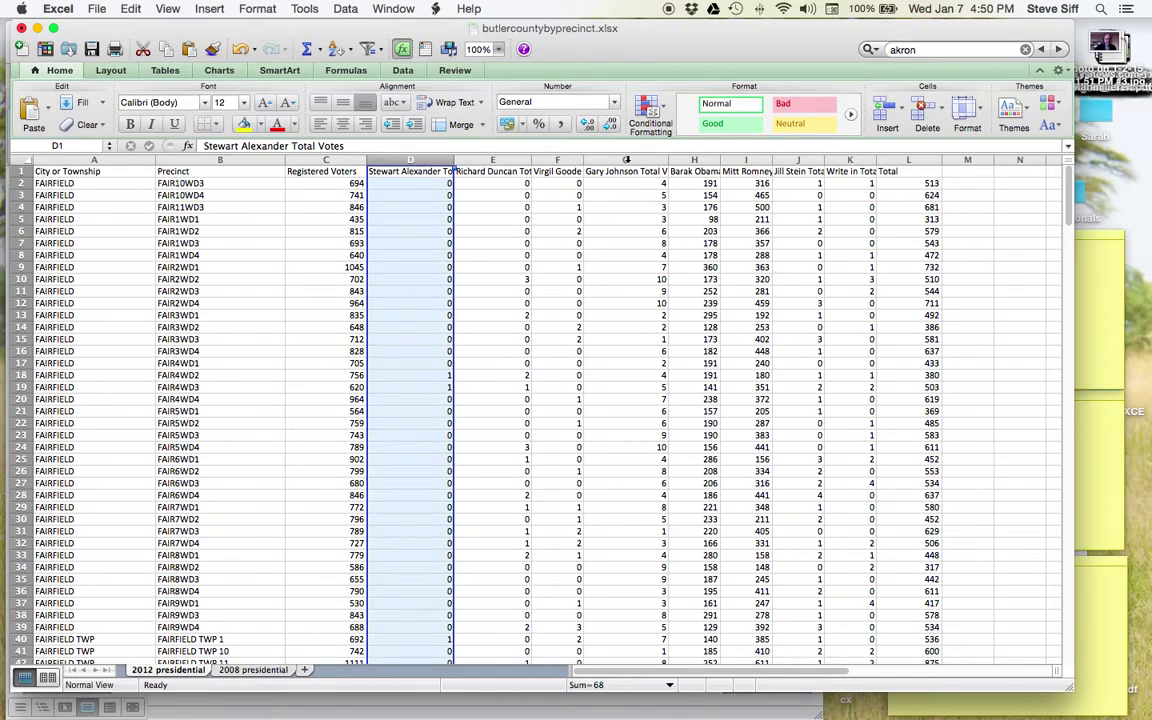
{"action": "left_click", "coordinate": [692, 162]}
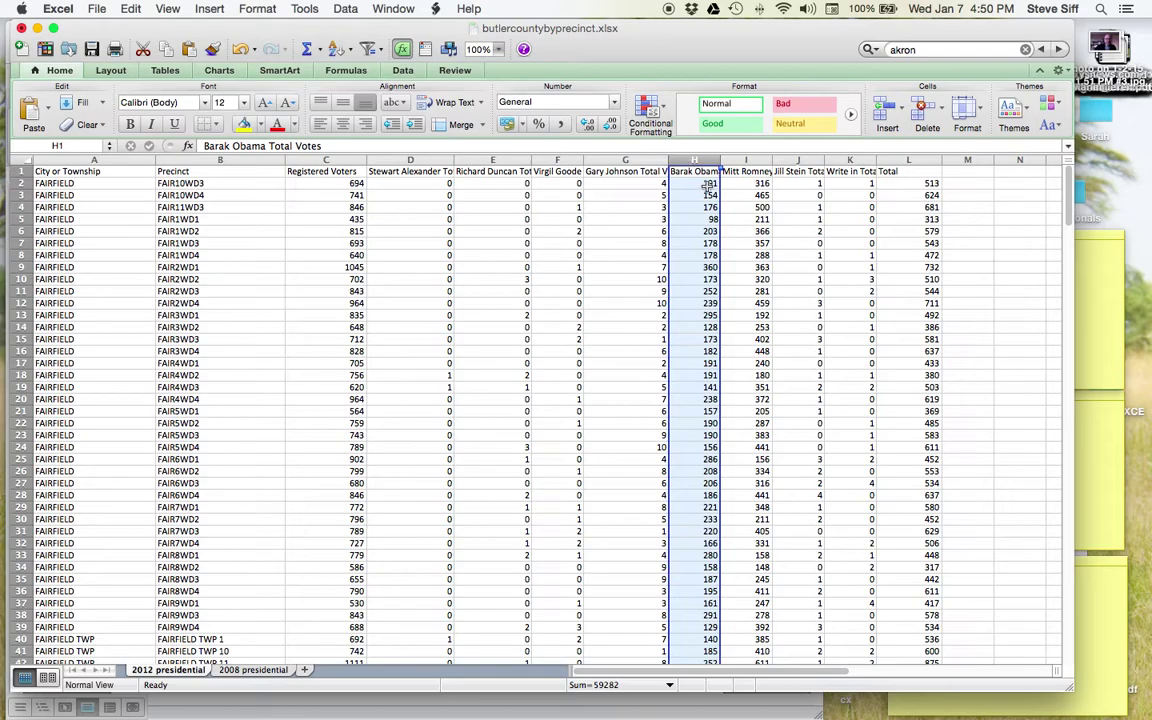
{"action": "left_click", "coordinate": [757, 161]}
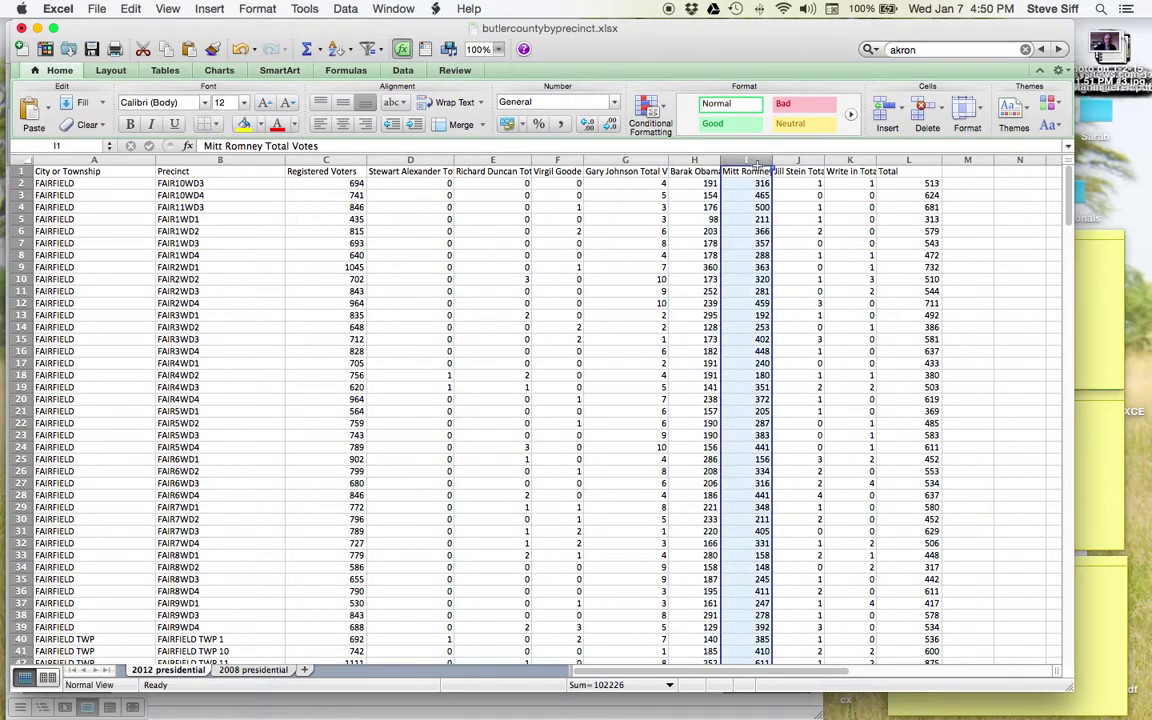
{"action": "left_click", "coordinate": [694, 161]}
{"action": "left_click", "coordinate": [748, 160]}
{"action": "left_click", "coordinate": [797, 160]}
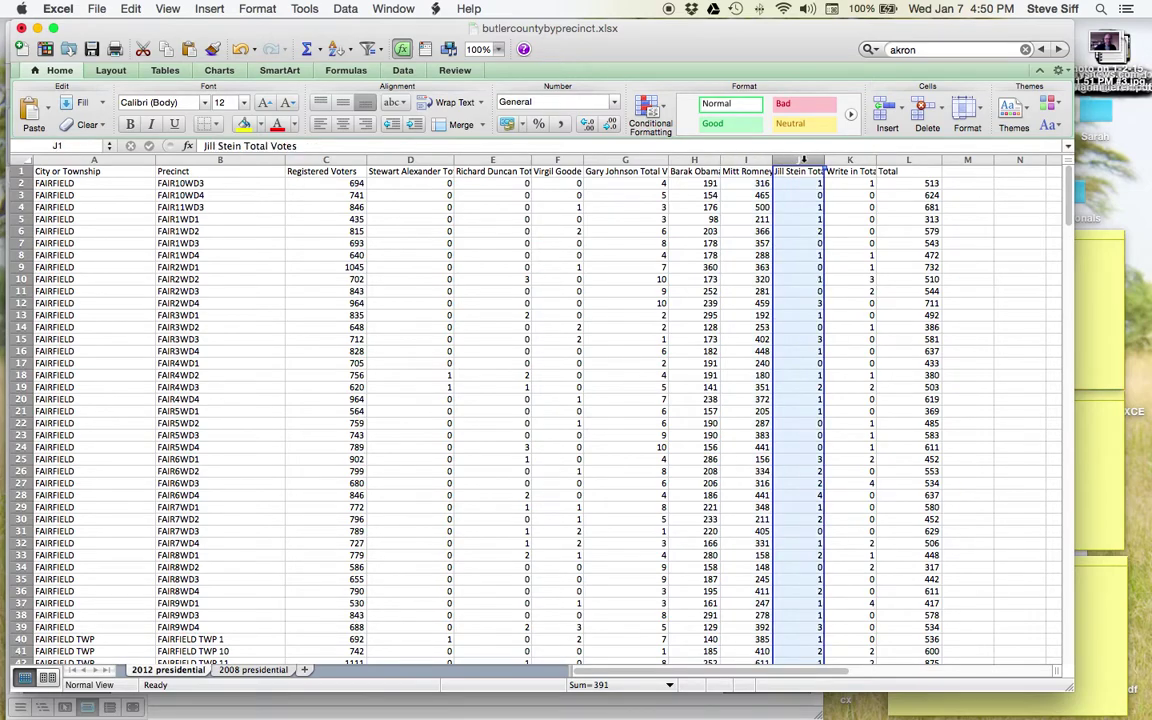
{"action": "left_click_drag", "start_coordinate": [877, 163], "coordinate": [896, 163]}
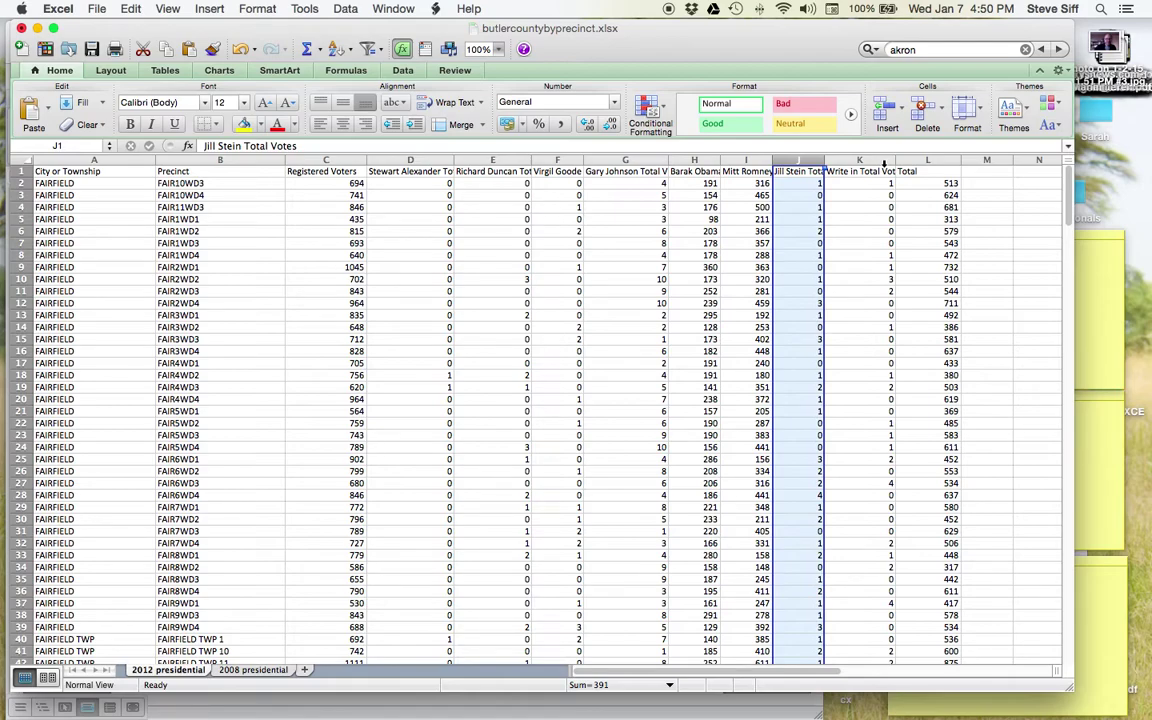
{"action": "left_click", "coordinate": [949, 183]}
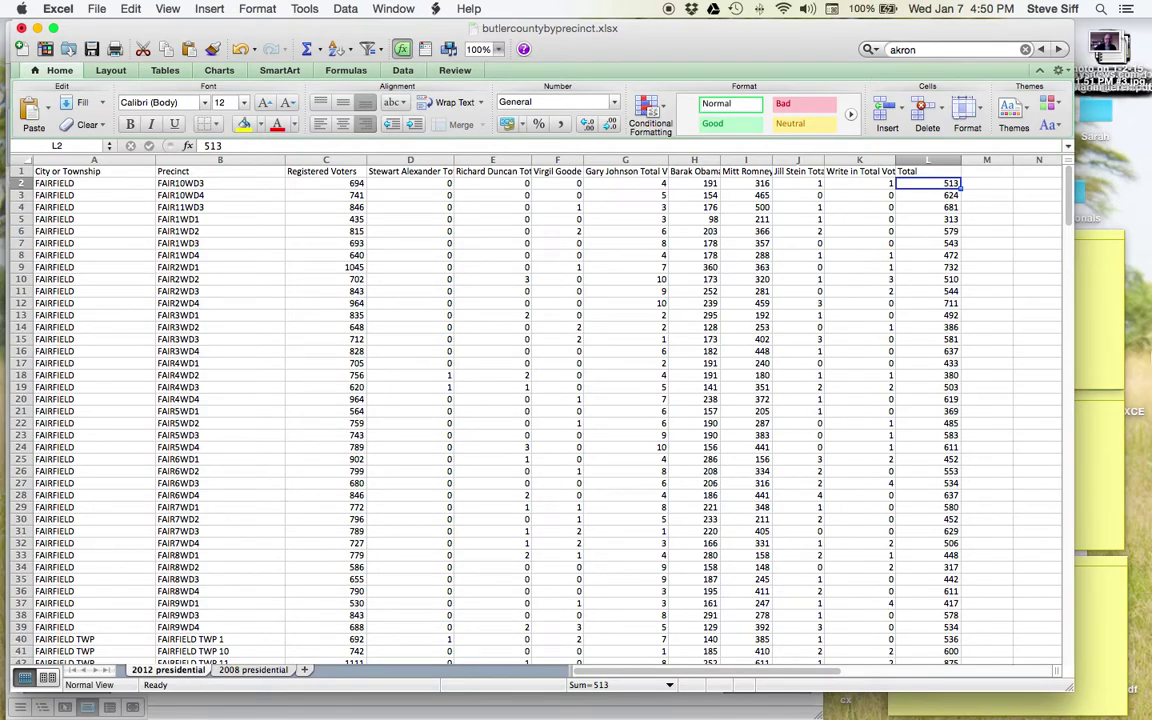
Step: Sum the Total column (L2:L300) in cell L301, directly below the last precinct
{"action": "scroll", "coordinate": [835, 355], "scroll_direction": "right", "scroll_amount": 7}
{"action": "scroll", "coordinate": [836, 352], "scroll_direction": "left", "scroll_amount": 7}
{"action": "left_click_drag", "start_coordinate": [1069, 213], "coordinate": [1052, 622]}
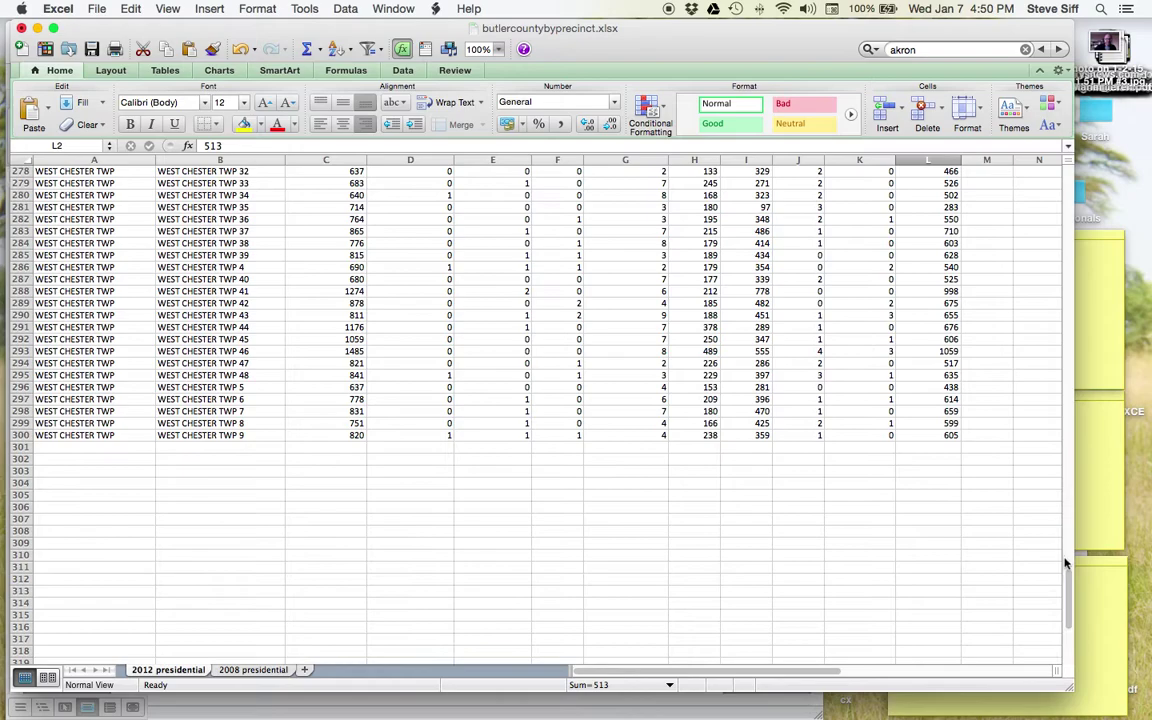
{"action": "left_click", "coordinate": [938, 450]}
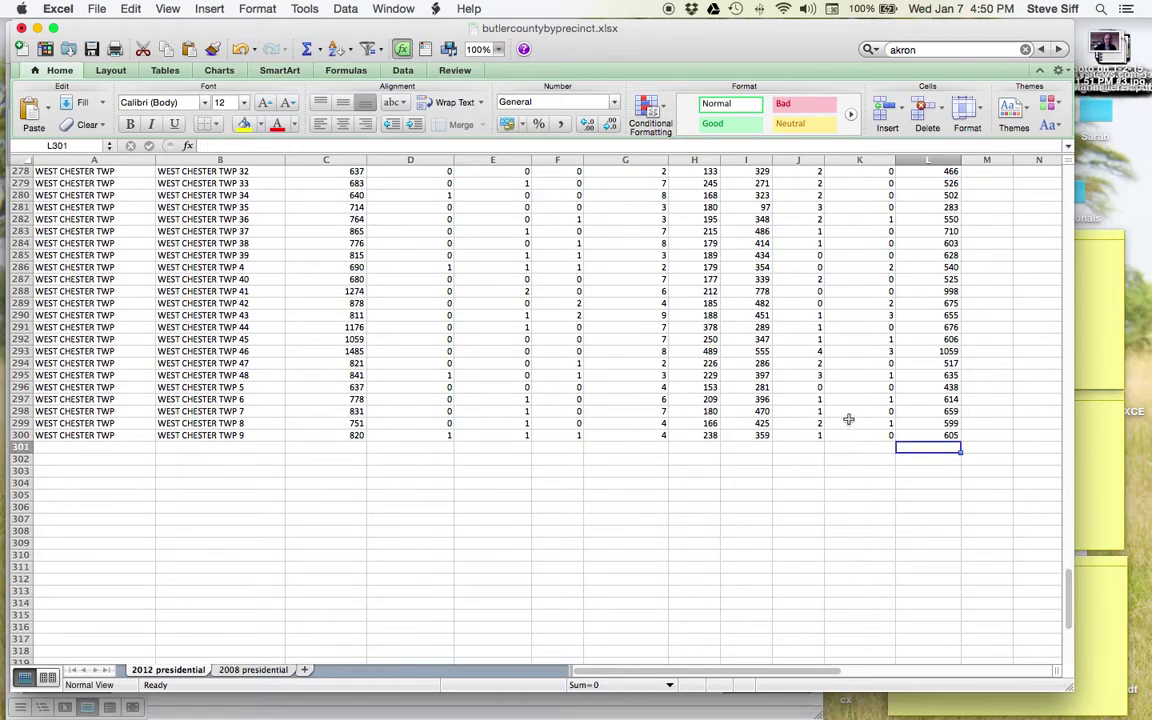
{"action": "left_click", "coordinate": [338, 49]}
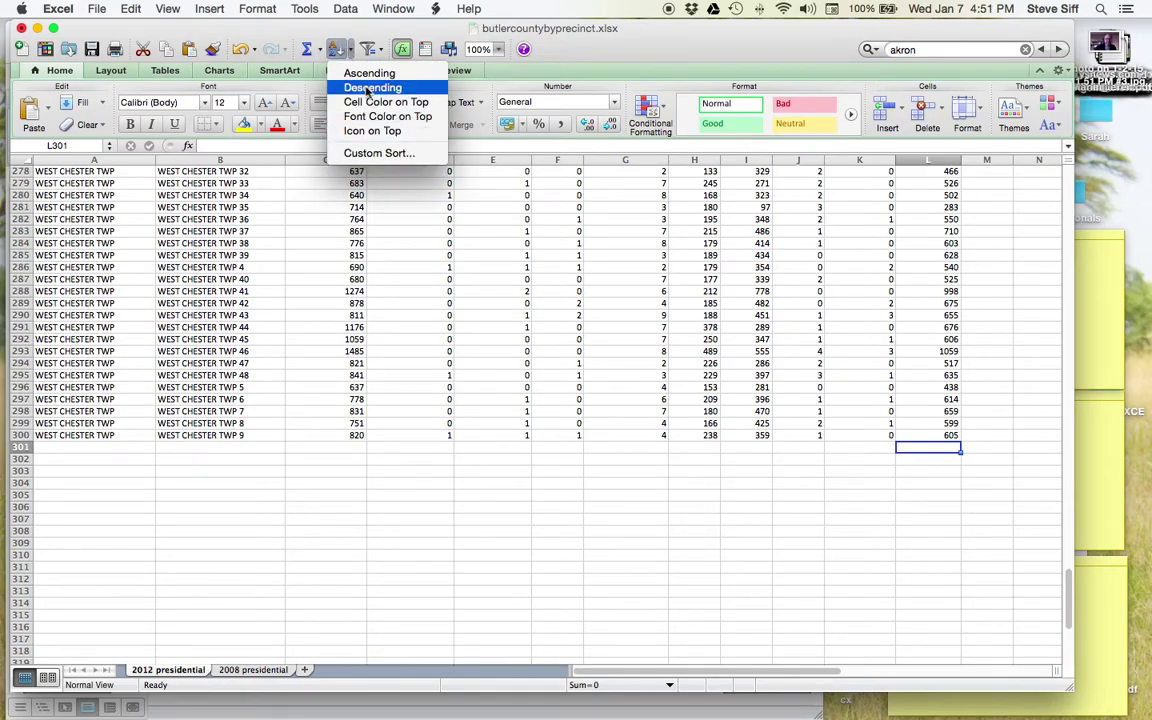
{"action": "left_click", "coordinate": [318, 49]}
{"action": "left_click", "coordinate": [323, 73]}
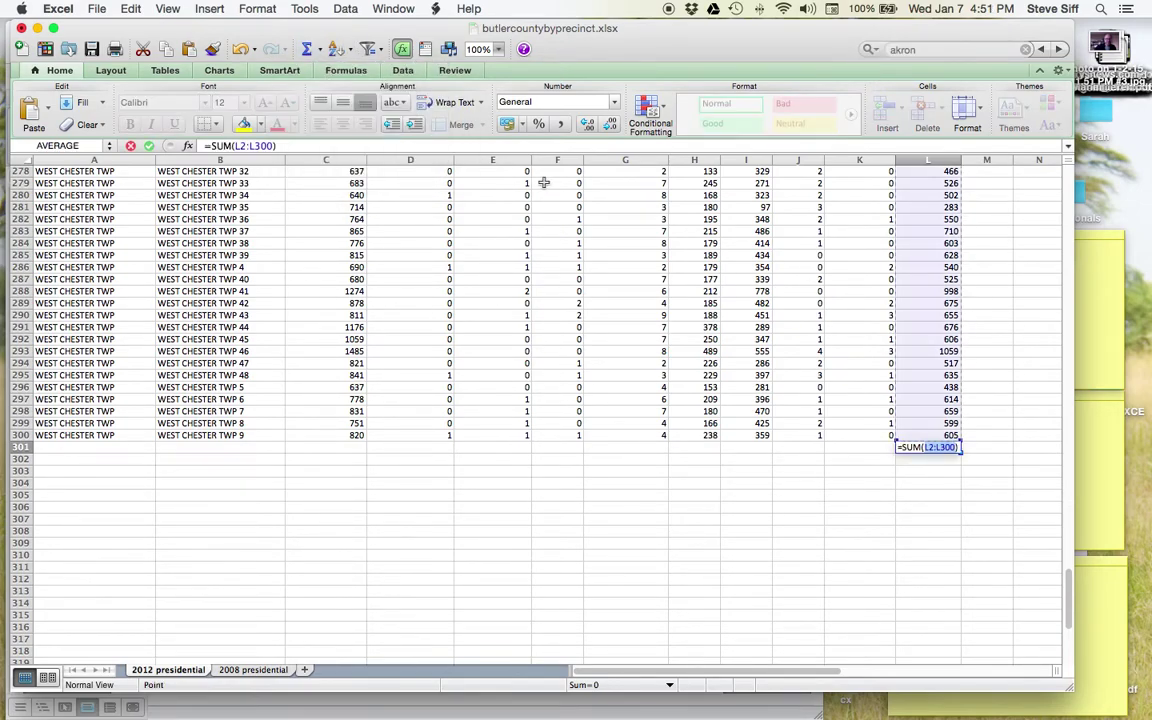
{"action": "key", "text": "Return"}
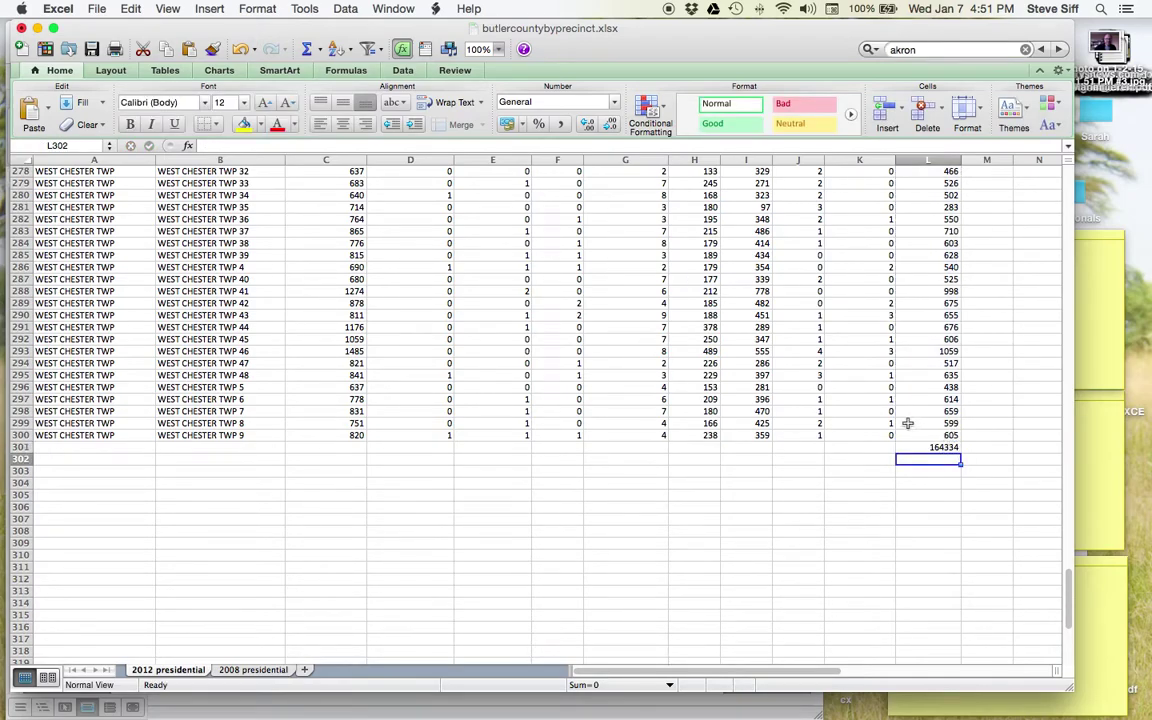
Step: Sum the Barak Obama votes (H2:H300) in cell H301
{"action": "left_click", "coordinate": [705, 447]}
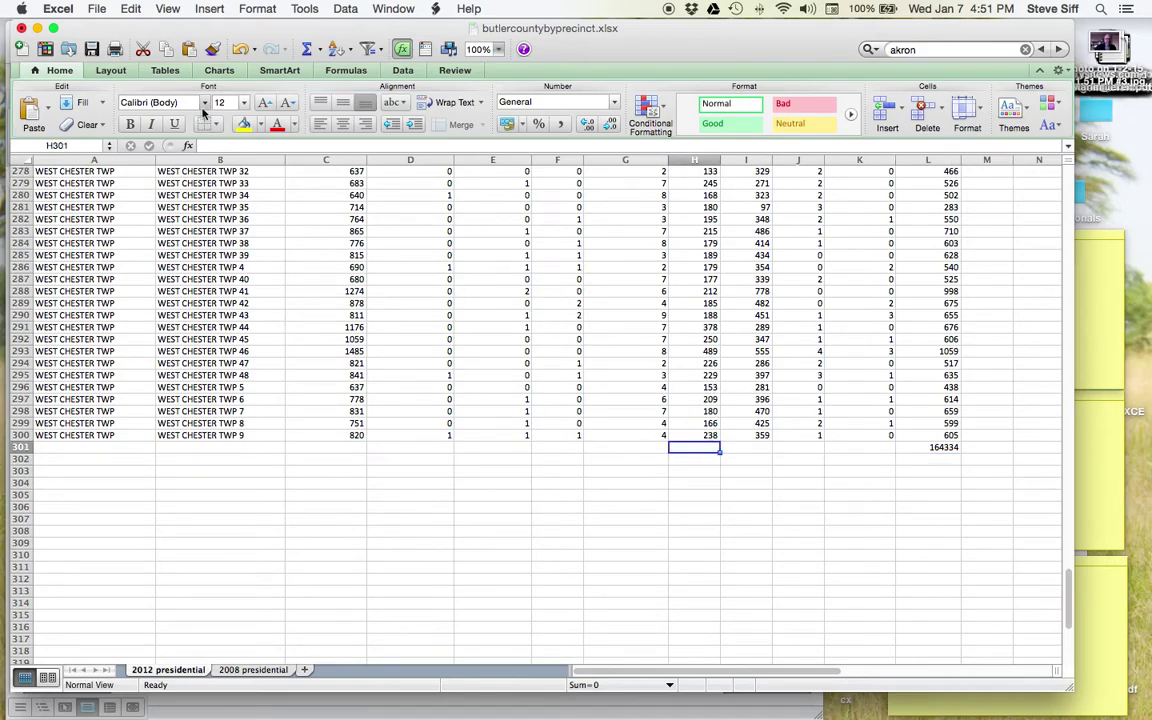
{"action": "left_click", "coordinate": [322, 52]}
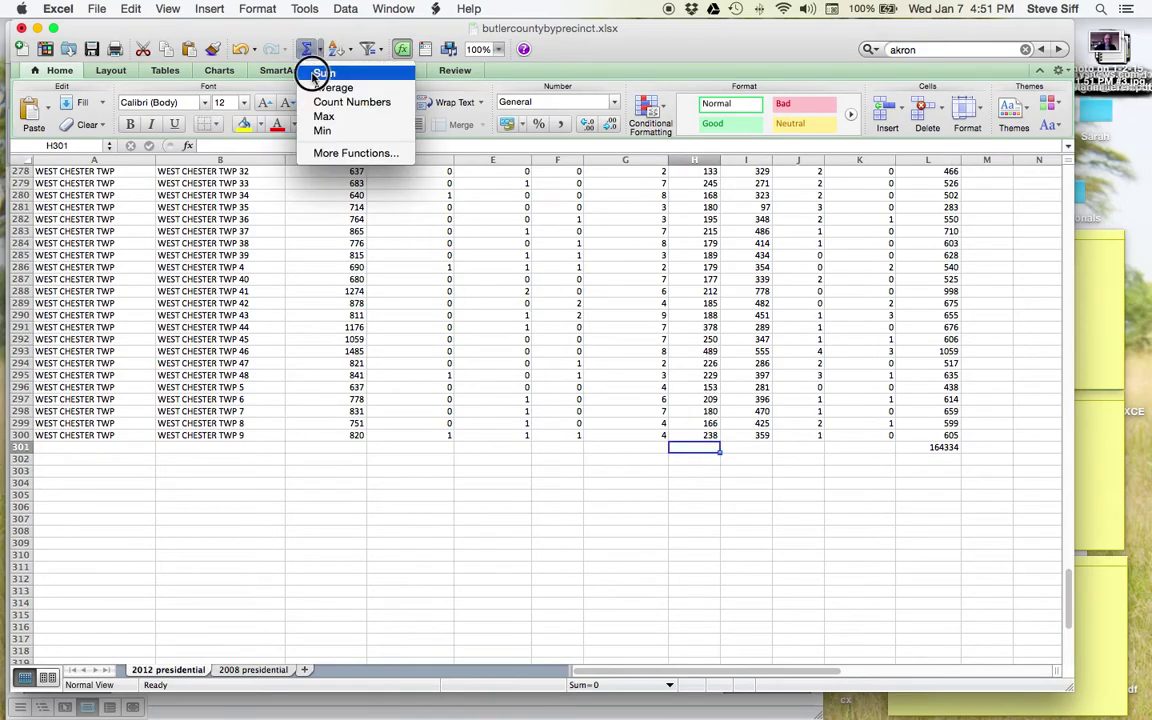
{"action": "left_click", "coordinate": [322, 72]}
{"action": "key", "text": "Return"}
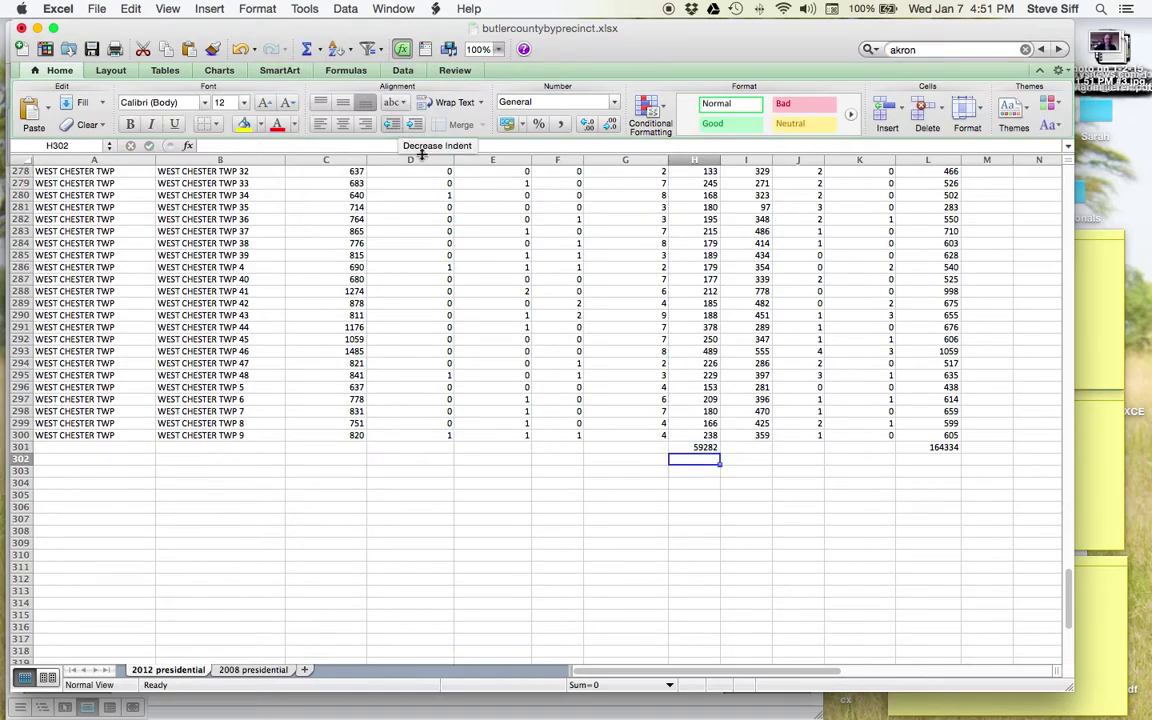
Step: Sum the Mitt Romney votes (I2:I300) in cell I301
{"action": "left_click", "coordinate": [757, 447]}
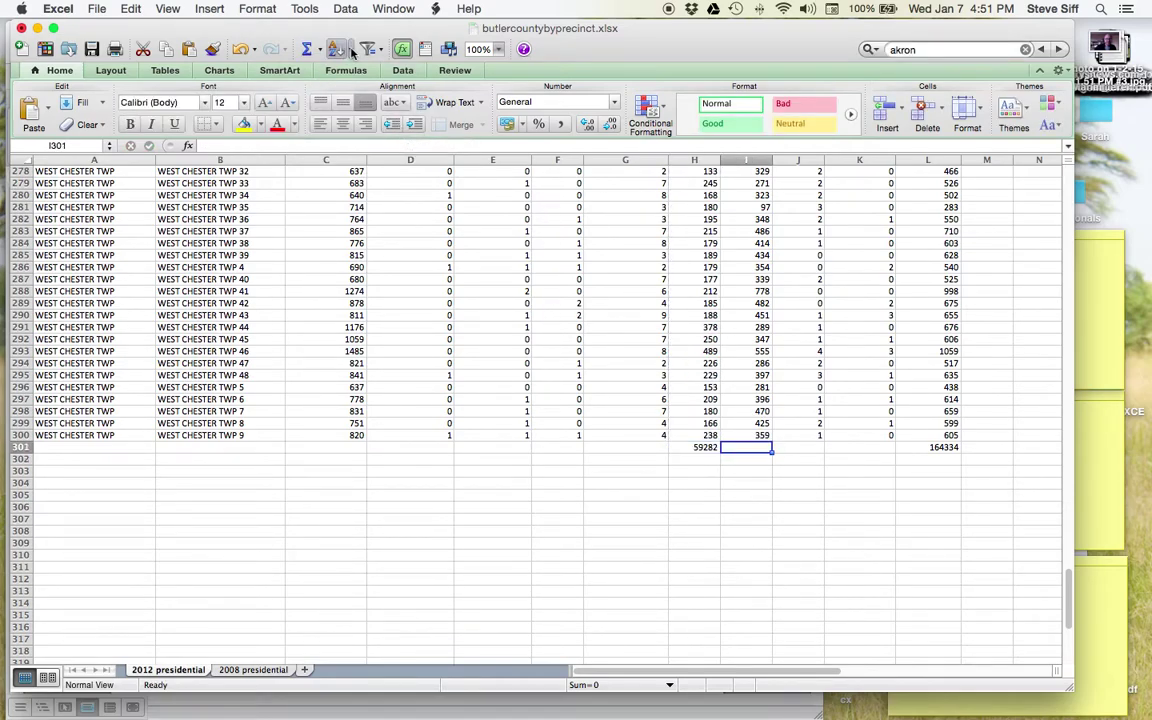
{"action": "left_click", "coordinate": [321, 50]}
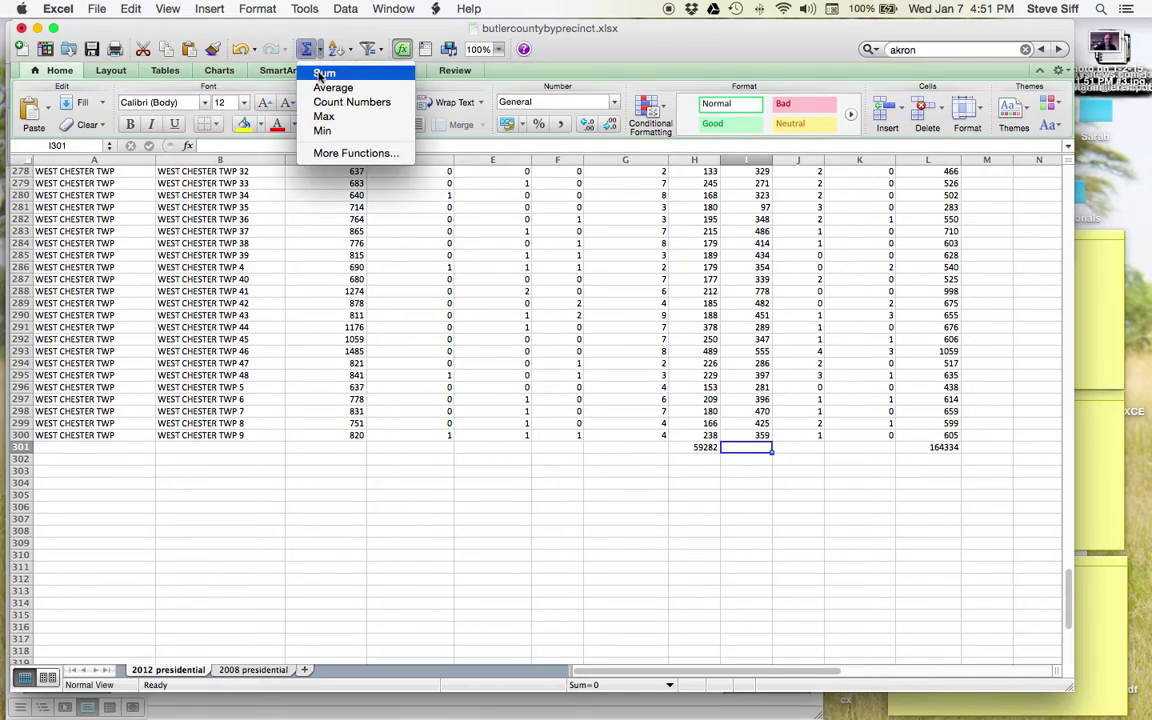
{"action": "left_click", "coordinate": [321, 71]}
{"action": "key", "text": "Return"}
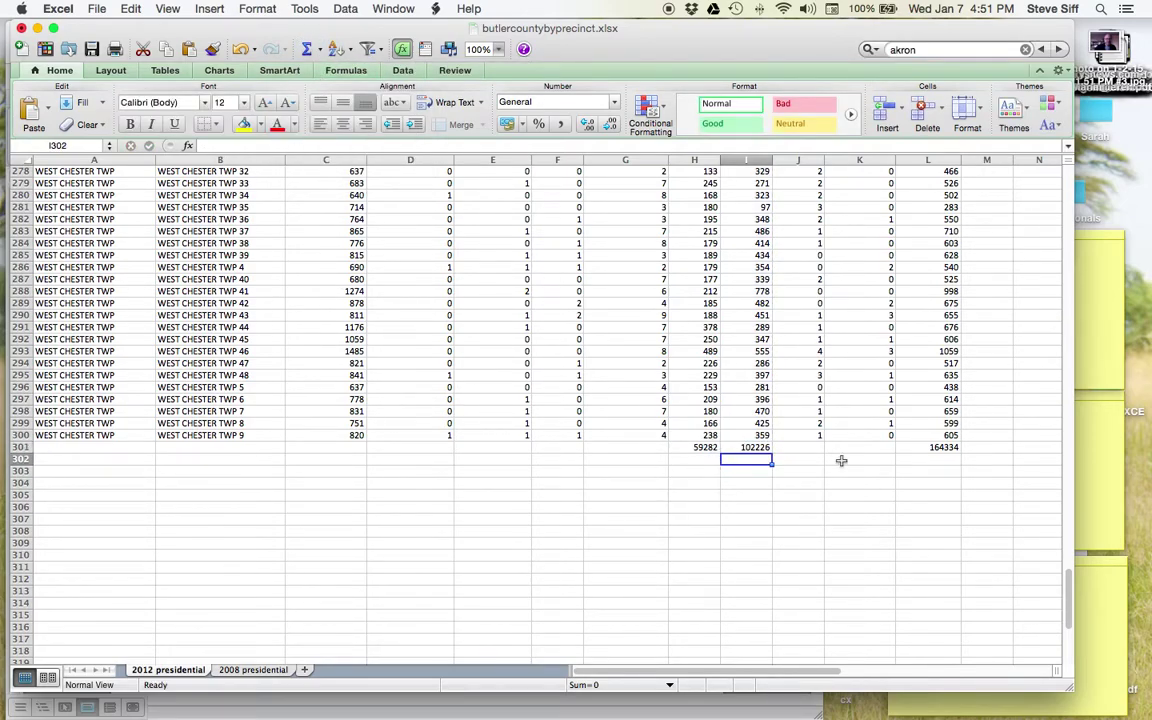
Step: Review the overall, Obama and Romney sums and the end of the Registered Voters column, and open the 2008 presidential sheet
{"action": "left_click", "coordinate": [946, 448]}
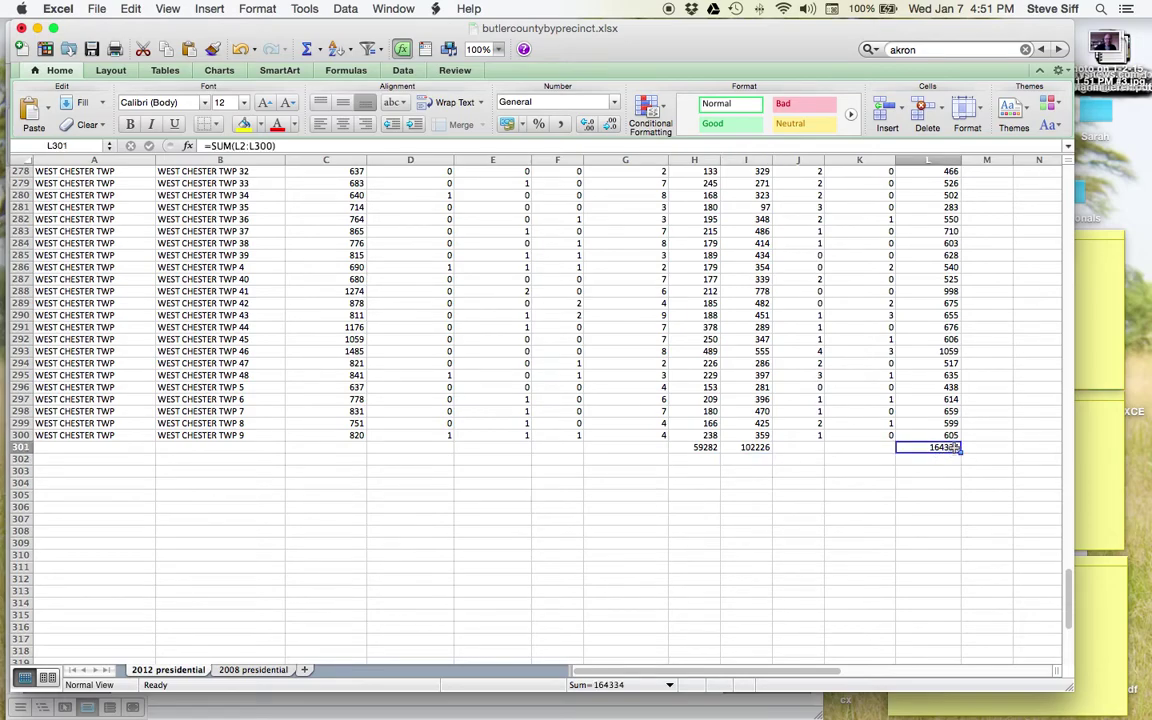
{"action": "left_click", "coordinate": [700, 448]}
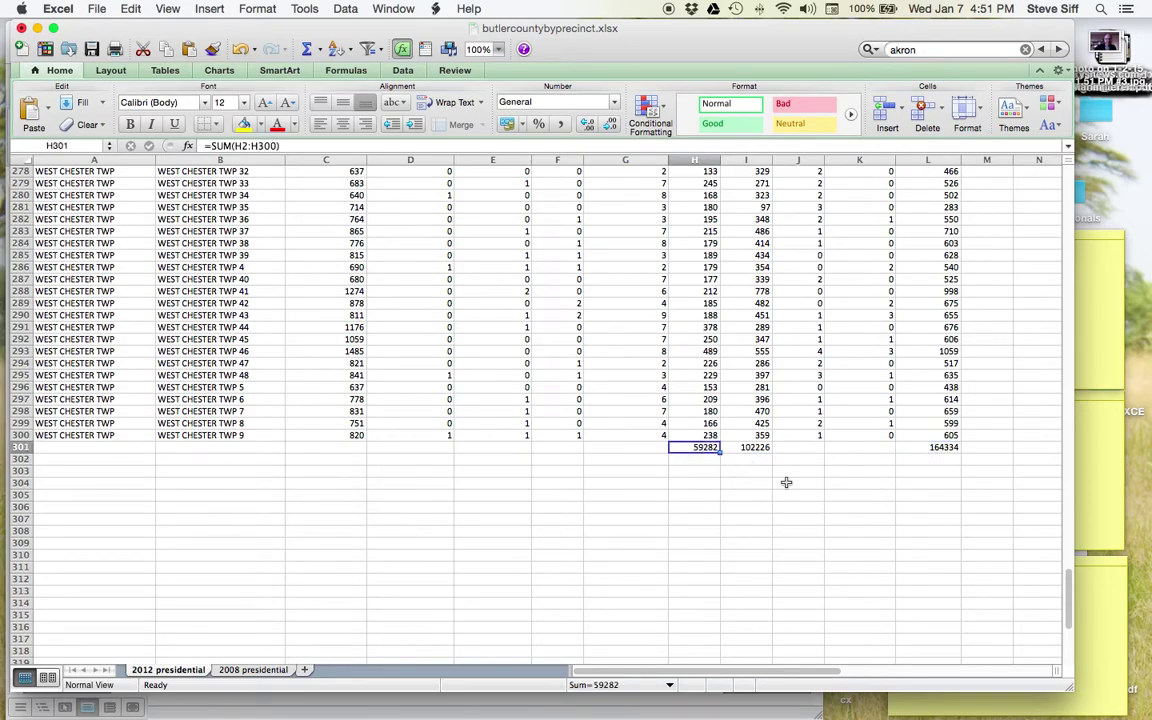
{"action": "left_click", "coordinate": [752, 448]}
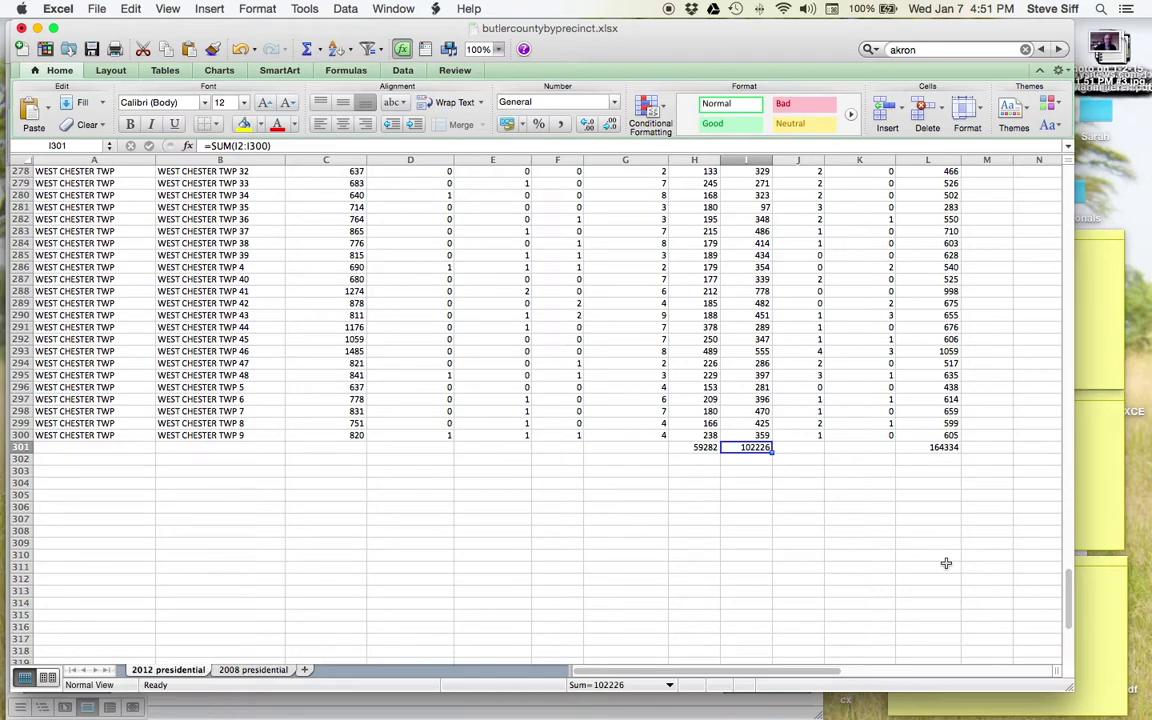
{"action": "left_click", "coordinate": [334, 446]}
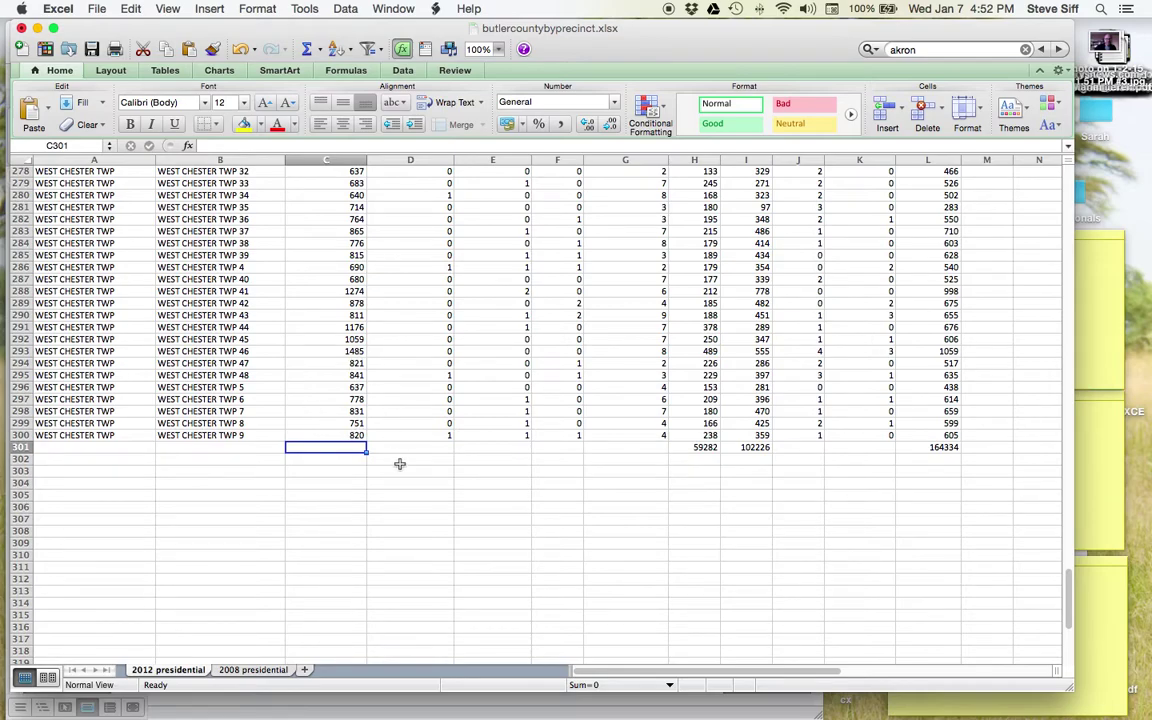
{"action": "double_click", "coordinate": [339, 436]}
{"action": "left_click", "coordinate": [255, 670]}
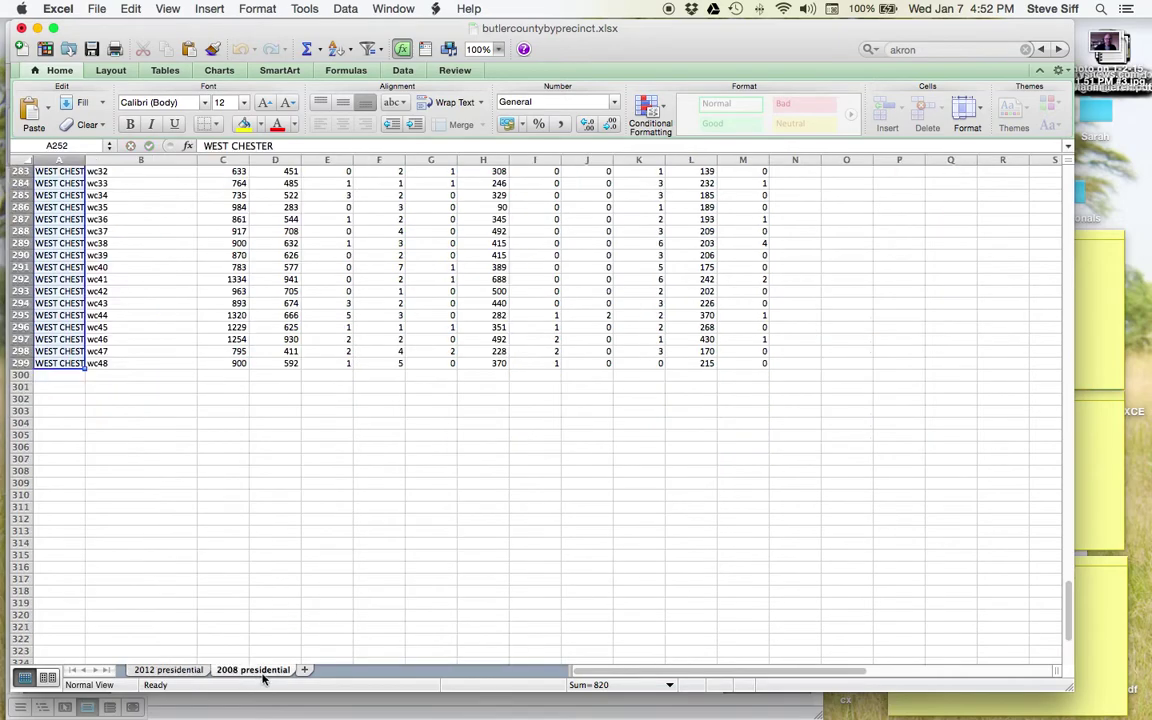
Step: Sum column C (C2:C299) of the 2008 presidential sheet in cell C300, directly below the last precinct
{"action": "scroll", "coordinate": [285, 592], "scroll_direction": "down", "scroll_amount": 3}
{"action": "scroll", "coordinate": [285, 592], "scroll_direction": "right", "scroll_amount": 3}
{"action": "scroll", "coordinate": [288, 594], "scroll_direction": "left", "scroll_amount": 3}
{"action": "scroll", "coordinate": [291, 596], "scroll_direction": "up", "scroll_amount": 10}
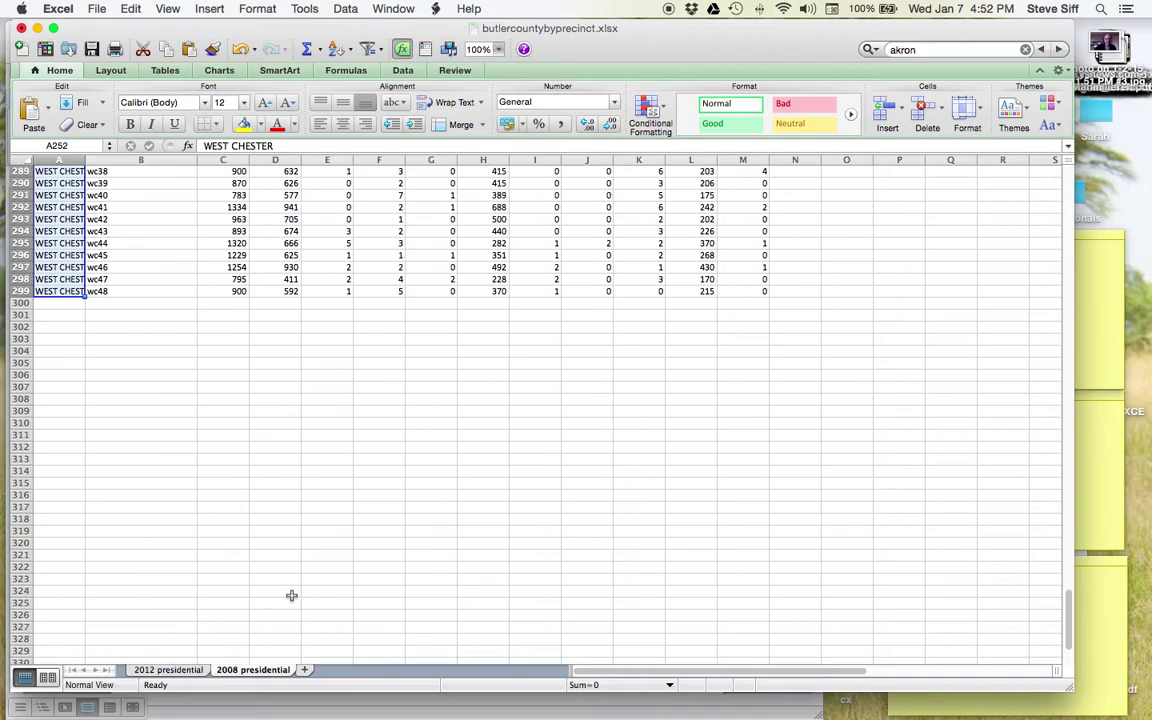
{"action": "scroll", "coordinate": [287, 541], "scroll_direction": "up", "scroll_amount": 2}
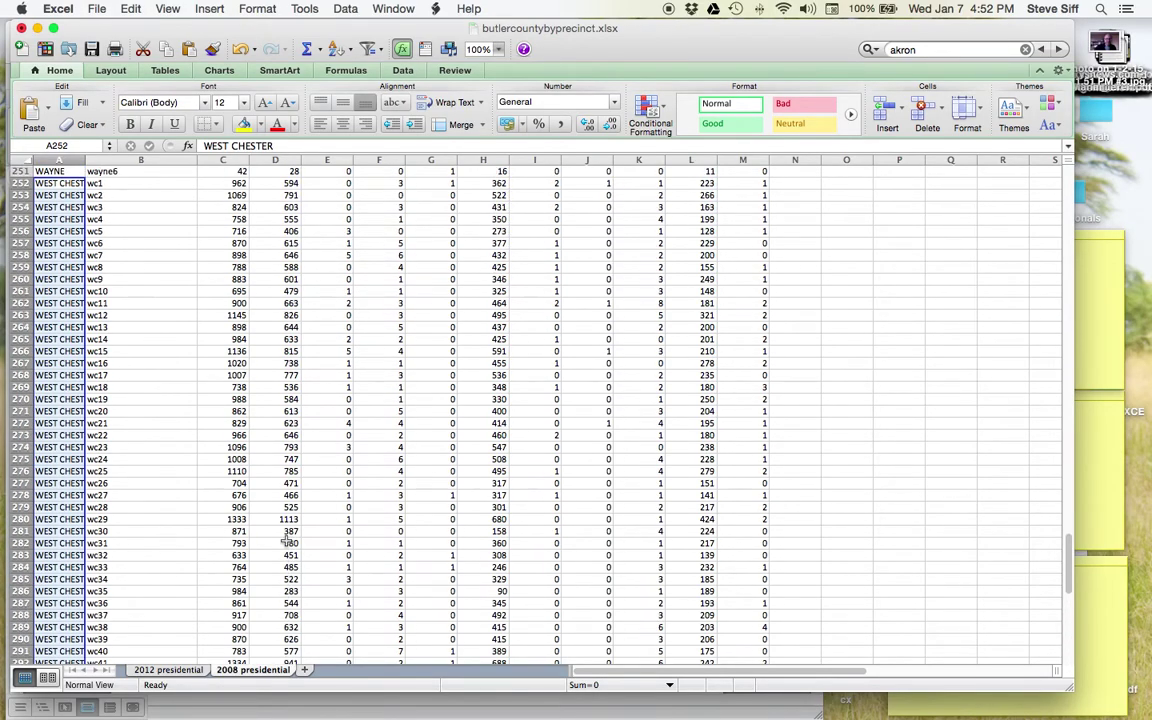
{"action": "scroll", "coordinate": [287, 541], "scroll_direction": "down", "scroll_amount": 6}
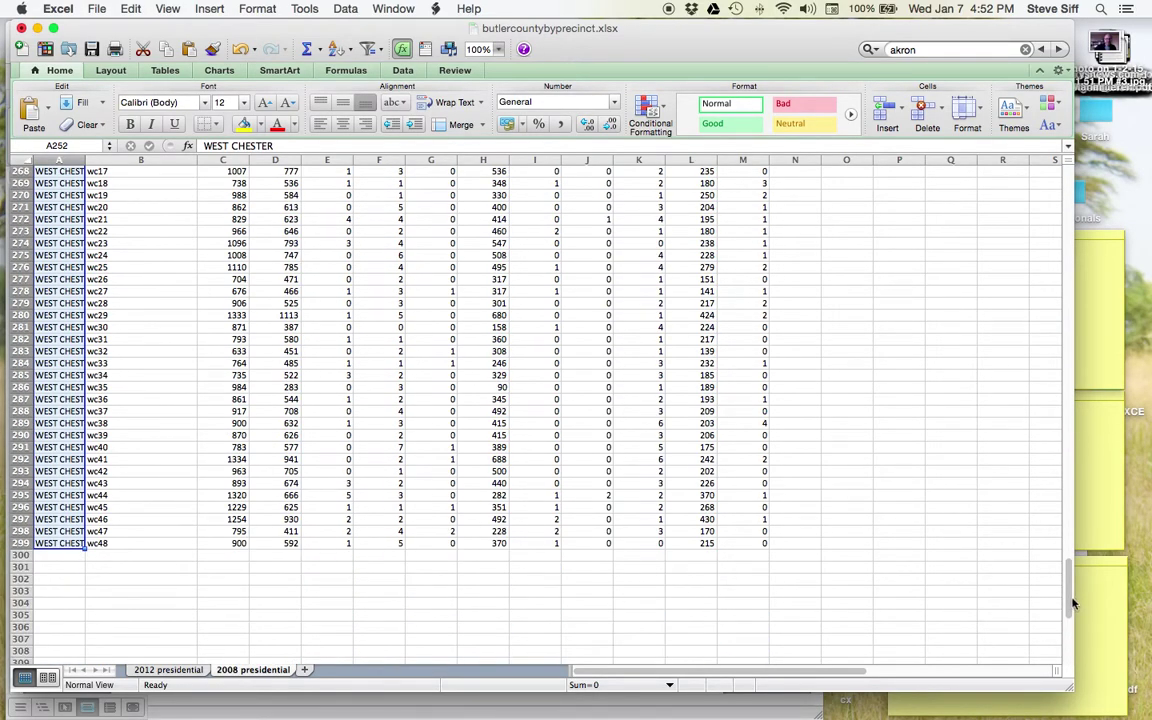
{"action": "left_click_drag", "start_coordinate": [1068, 577], "coordinate": [1100, 609]}
{"action": "left_click", "coordinate": [230, 557]}
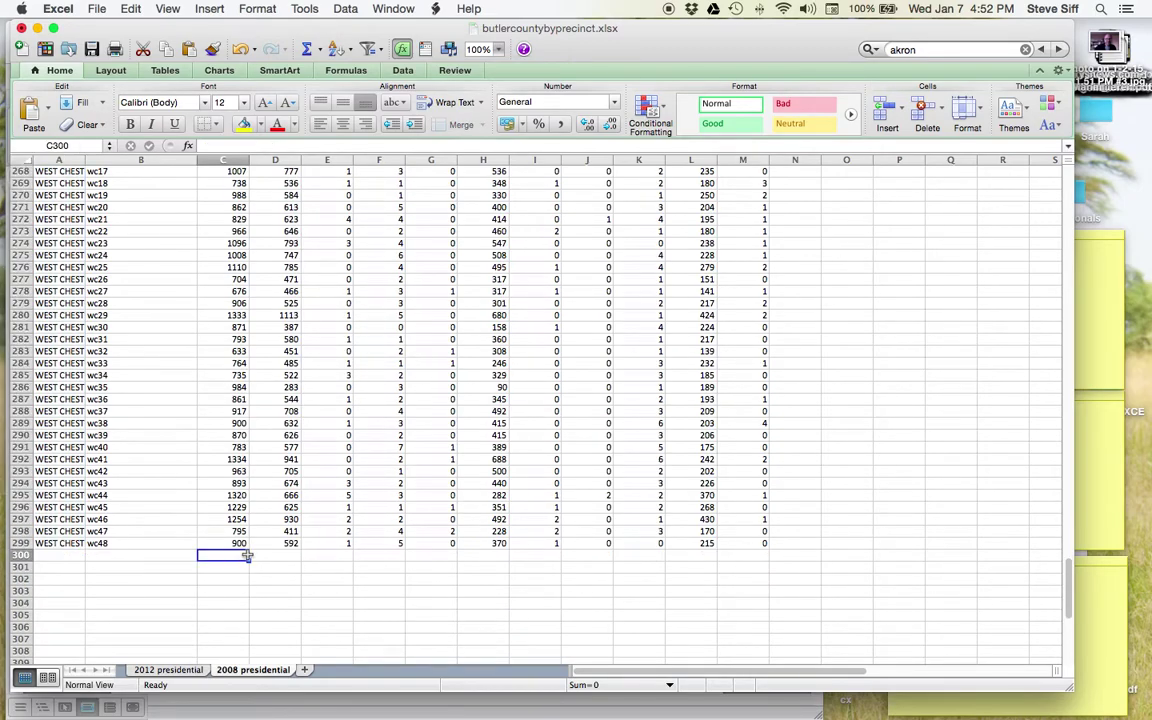
{"action": "left_click", "coordinate": [321, 49]}
{"action": "left_click", "coordinate": [330, 72]}
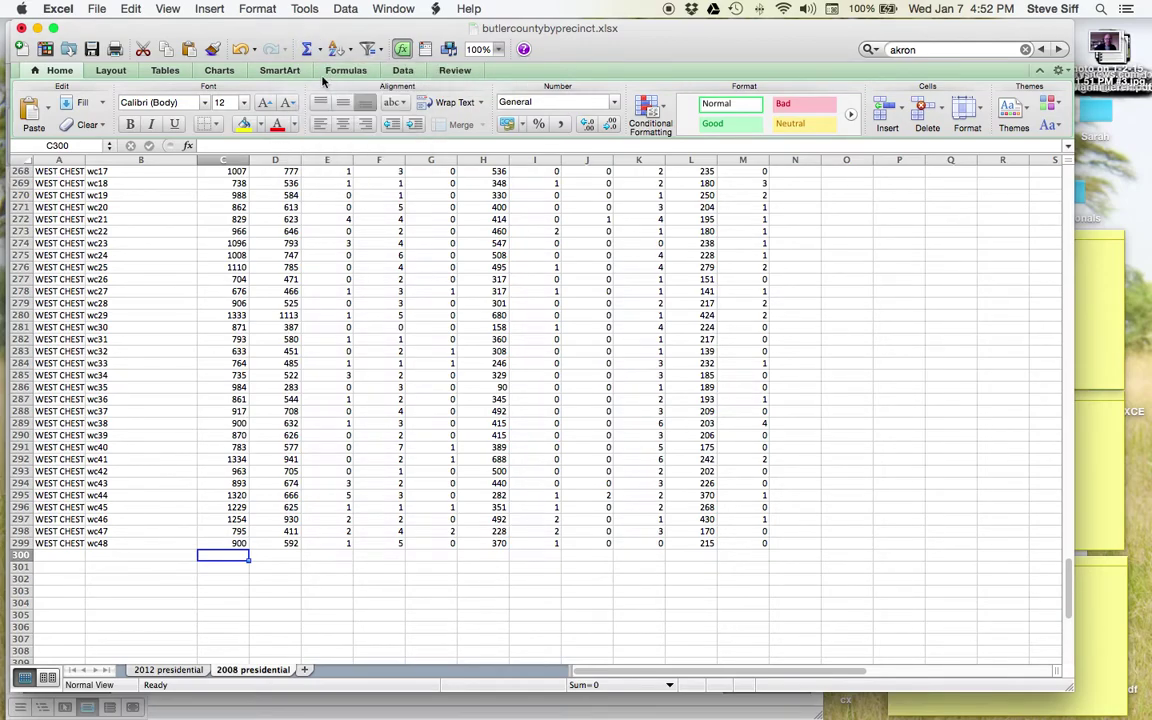
{"action": "key", "text": "Return"}
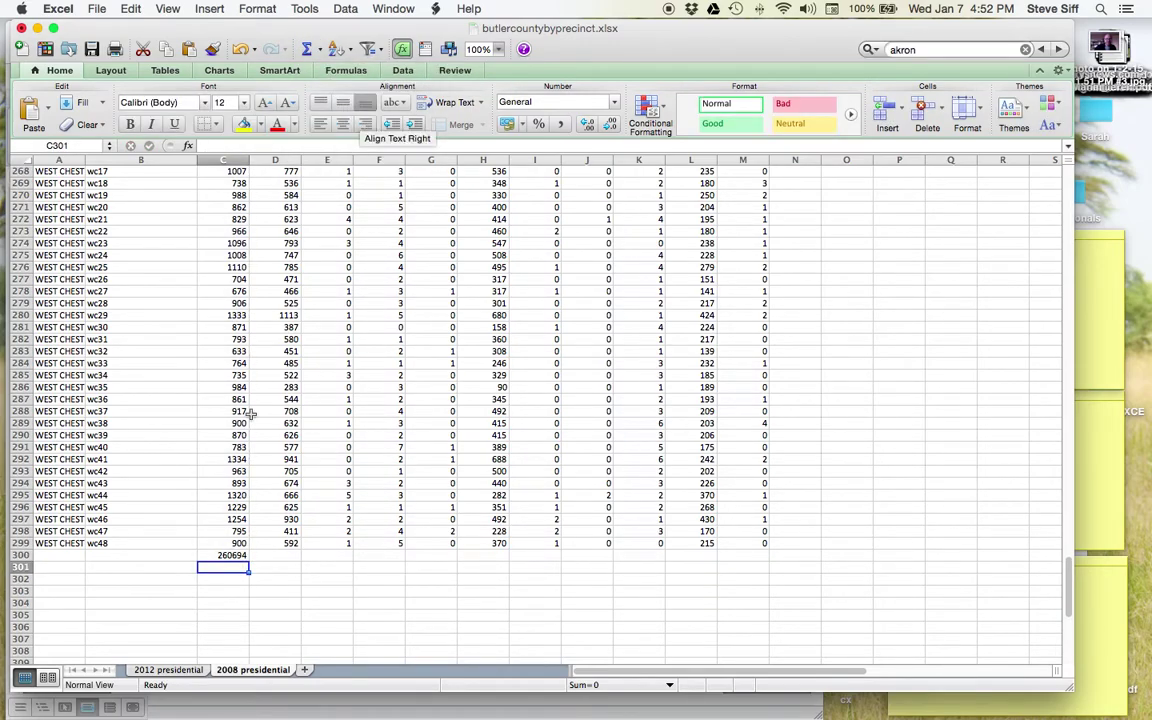
{"action": "left_click", "coordinate": [230, 556]}
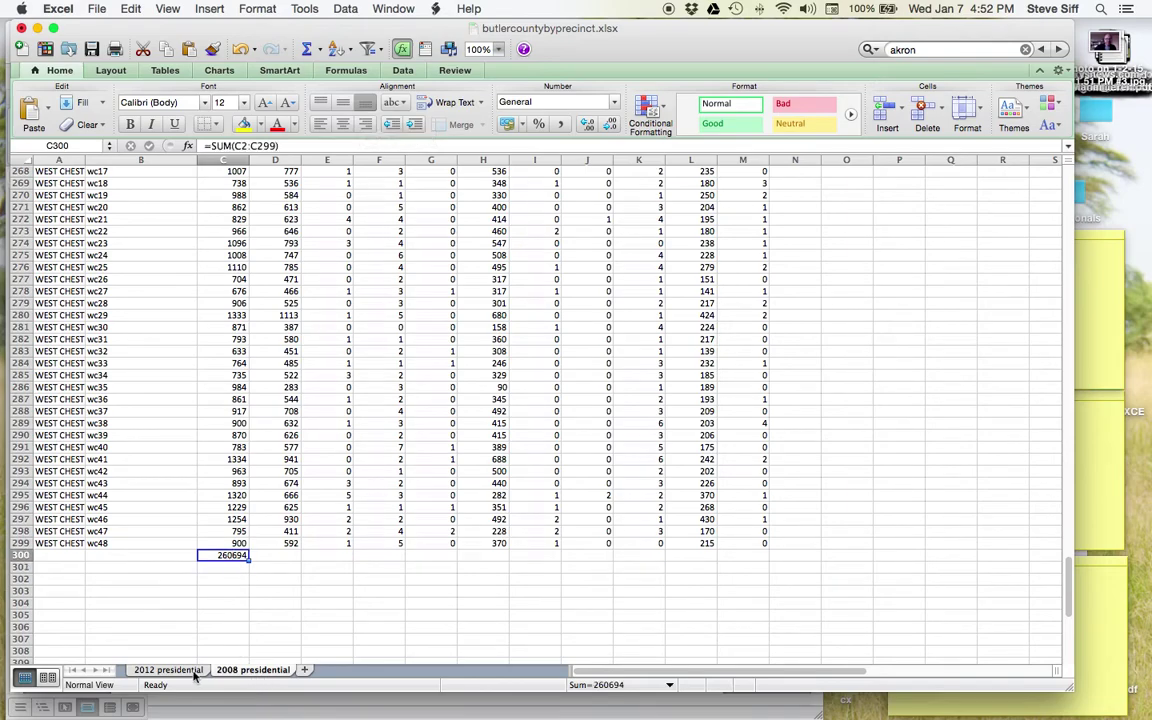
Step: Sum the Registered Voters column (C2:C300) in cell C301 of the 2012 presidential sheet and compare it with the 2008 sum
{"action": "left_click", "coordinate": [172, 669]}
{"action": "key", "text": "Return"}
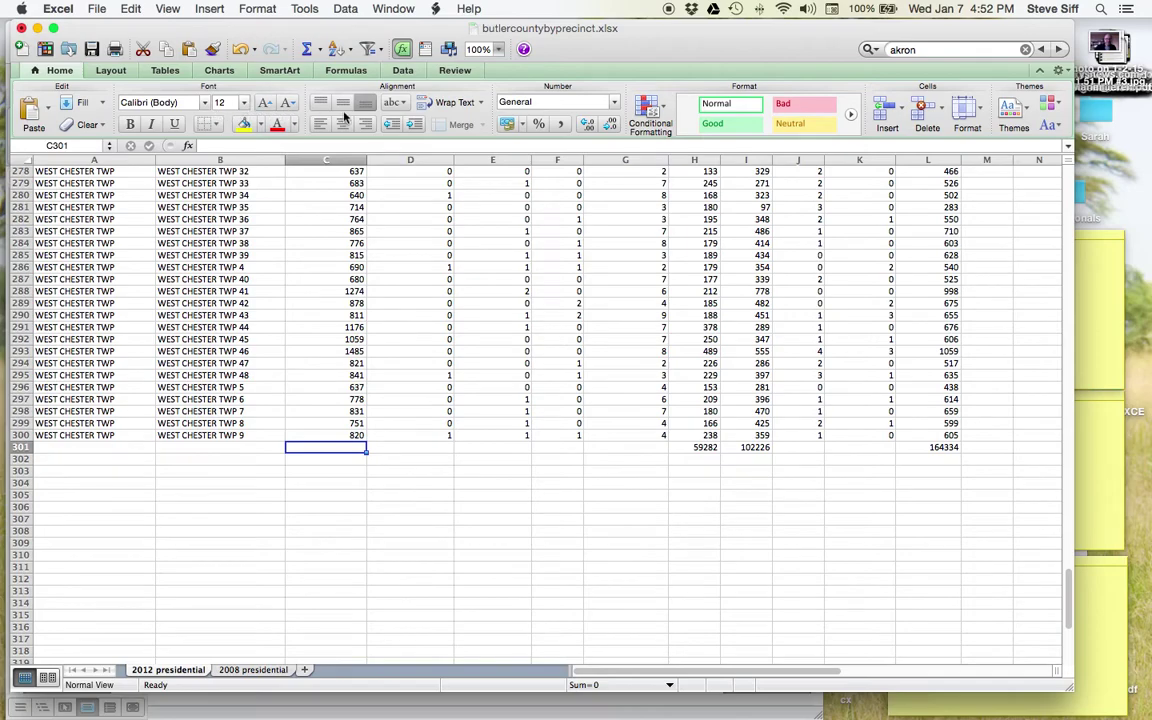
{"action": "left_click", "coordinate": [318, 49]}
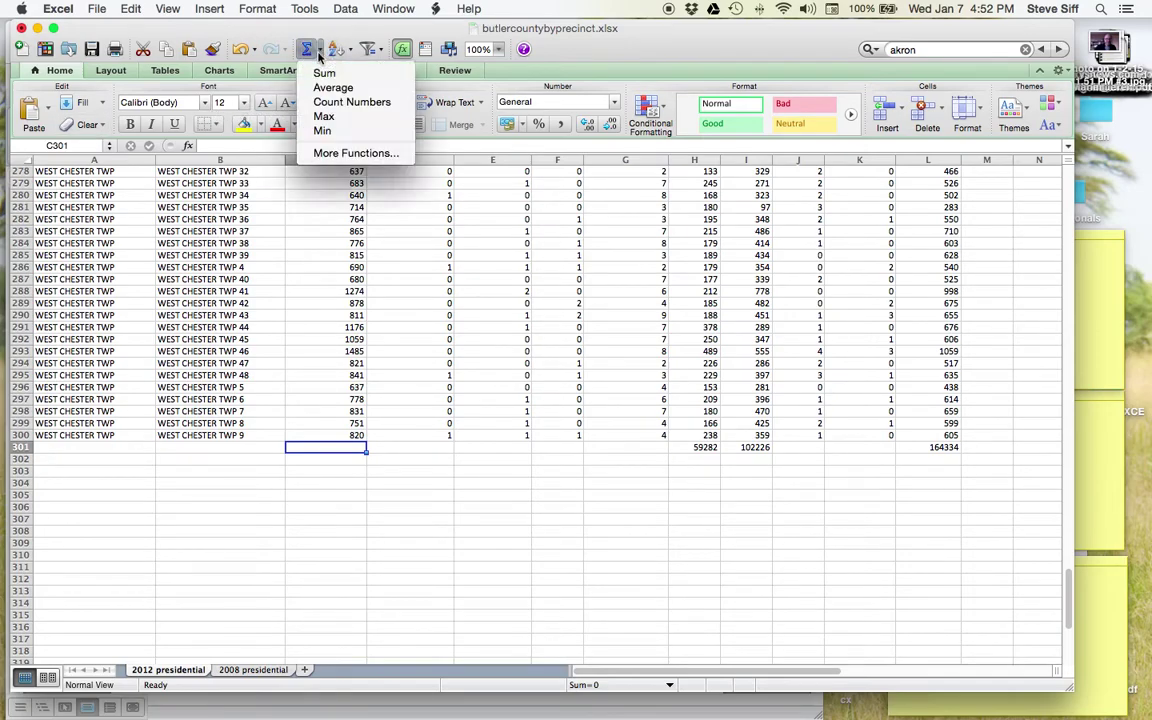
{"action": "left_click", "coordinate": [320, 73]}
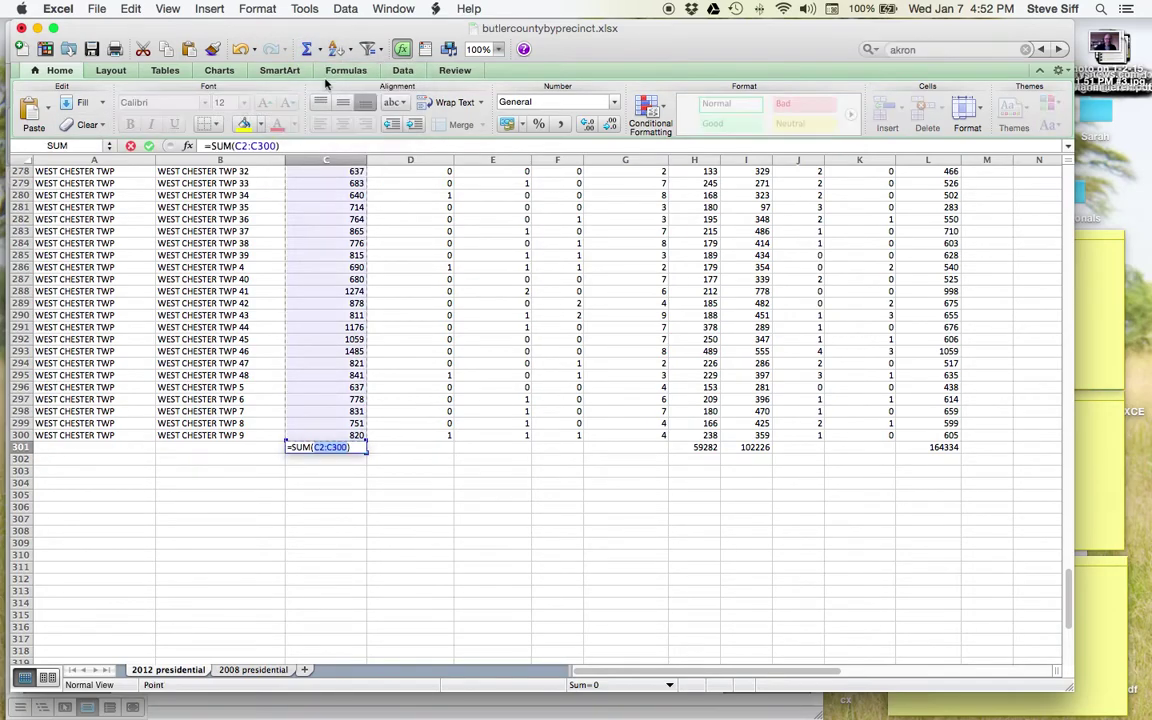
{"action": "key", "text": "Return"}
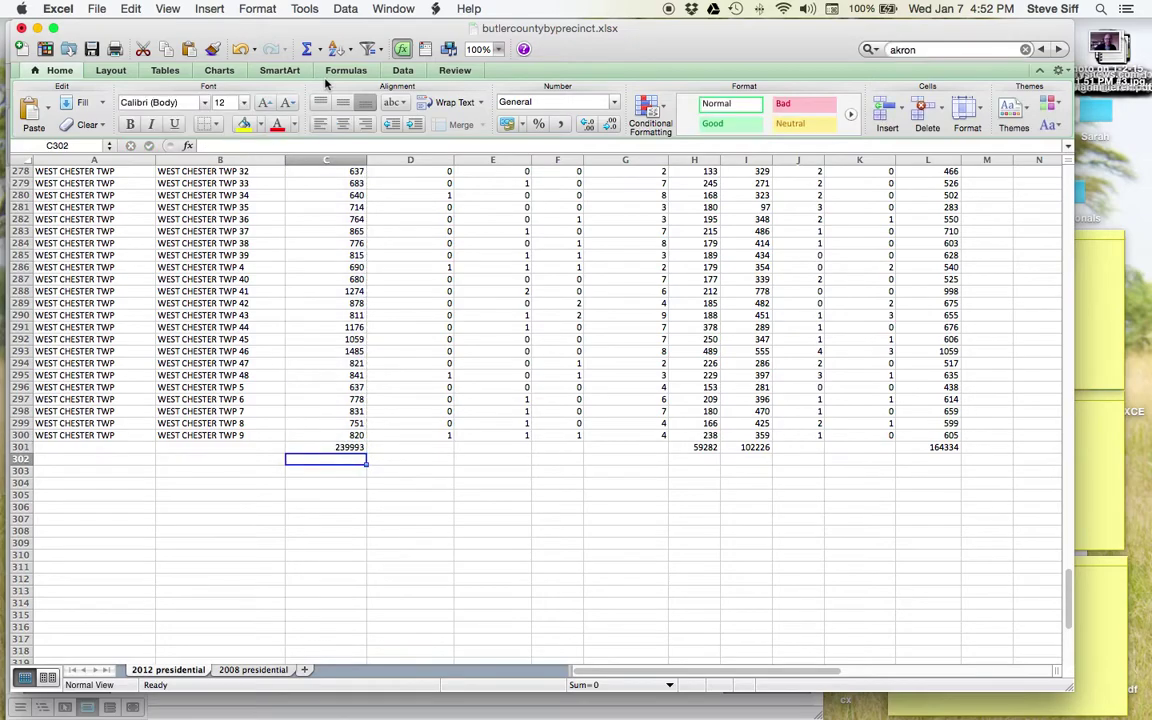
{"action": "left_click", "coordinate": [253, 670]}
{"action": "left_click", "coordinate": [190, 670]}
Step: Delete the entire totals row 301 from the 2012 presidential sheet
{"action": "left_click", "coordinate": [20, 447]}
{"action": "right_click", "coordinate": [20, 449]}
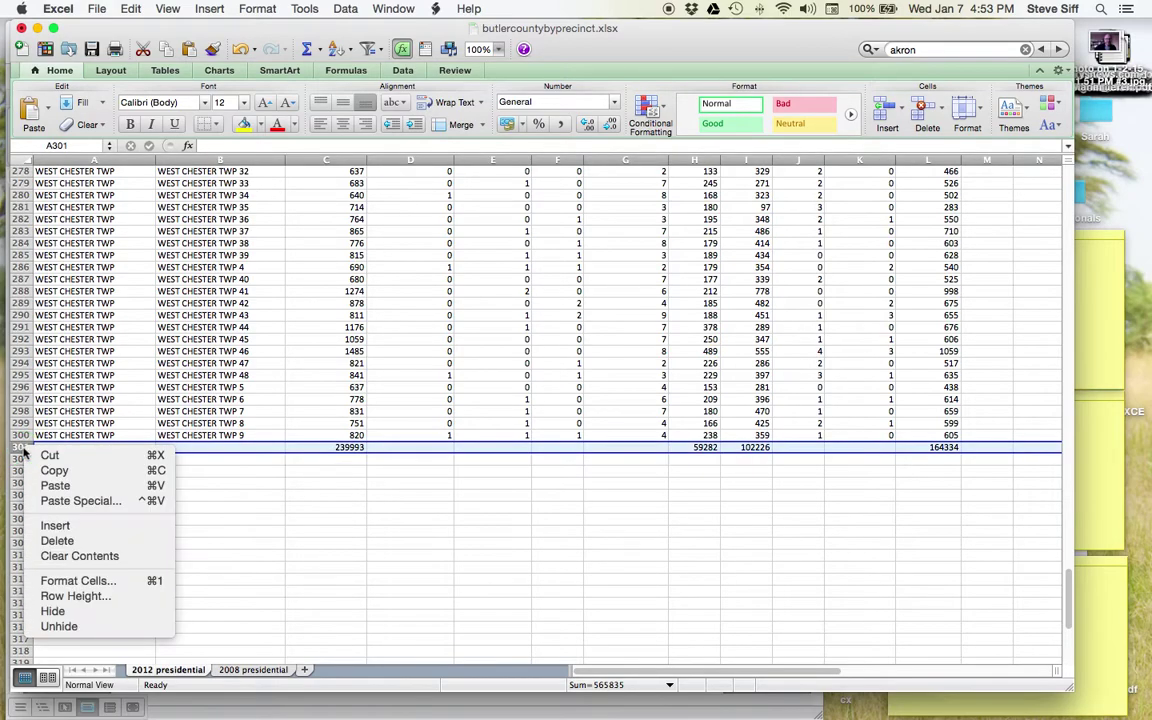
{"action": "left_click", "coordinate": [92, 541]}
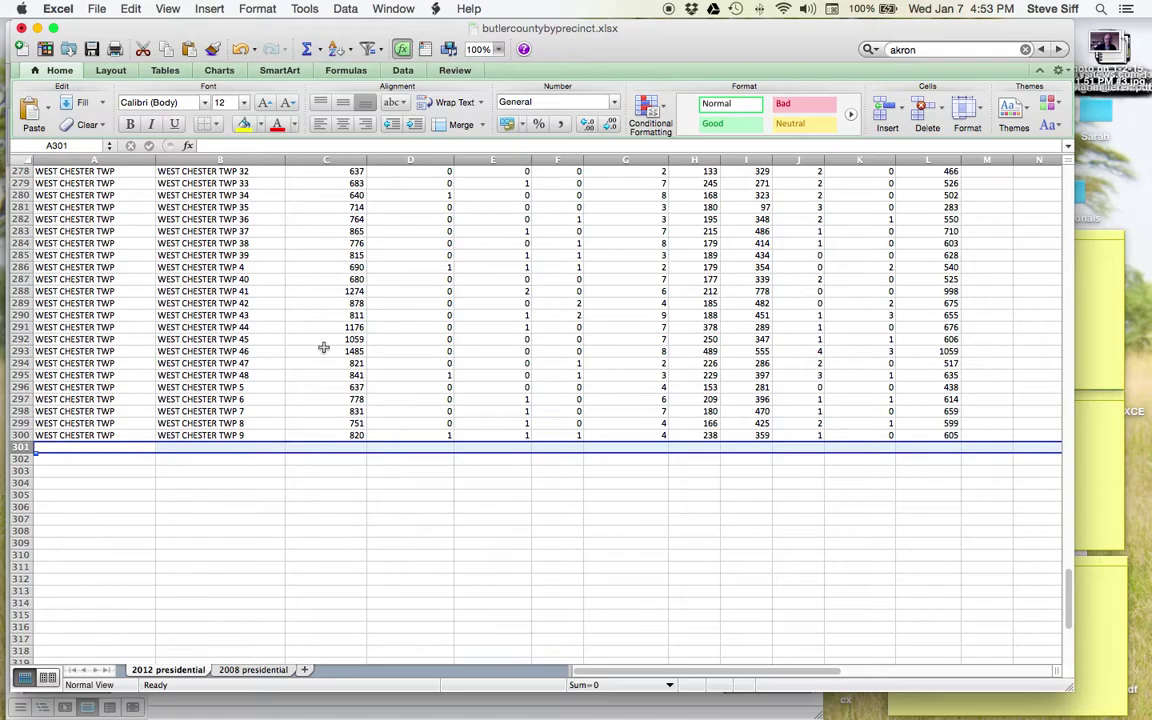
Step: Create a PivotTable on a new sheet from all the data in the 2012 presidential sheet
{"action": "scroll", "coordinate": [320, 340], "scroll_direction": "down", "scroll_amount": 2}
{"action": "scroll", "coordinate": [320, 337], "scroll_direction": "up", "scroll_amount": 8}
{"action": "scroll", "coordinate": [320, 337], "scroll_direction": "up", "scroll_amount": 20}
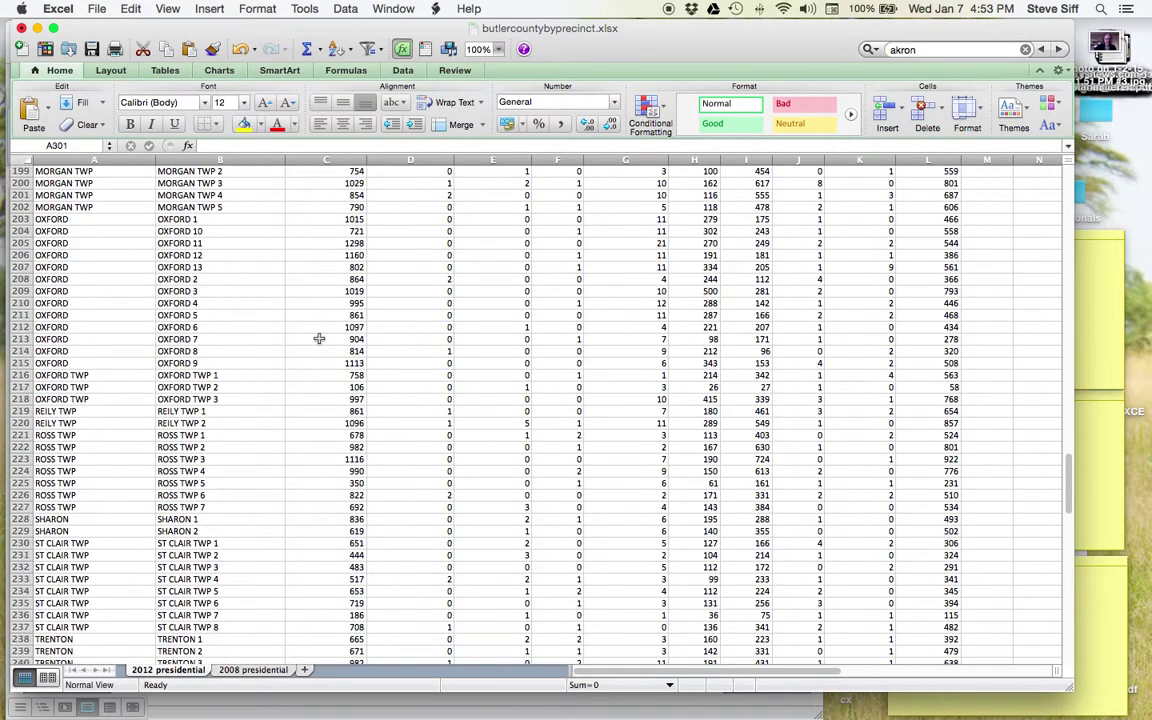
{"action": "scroll", "coordinate": [318, 340], "scroll_direction": "up", "scroll_amount": 5}
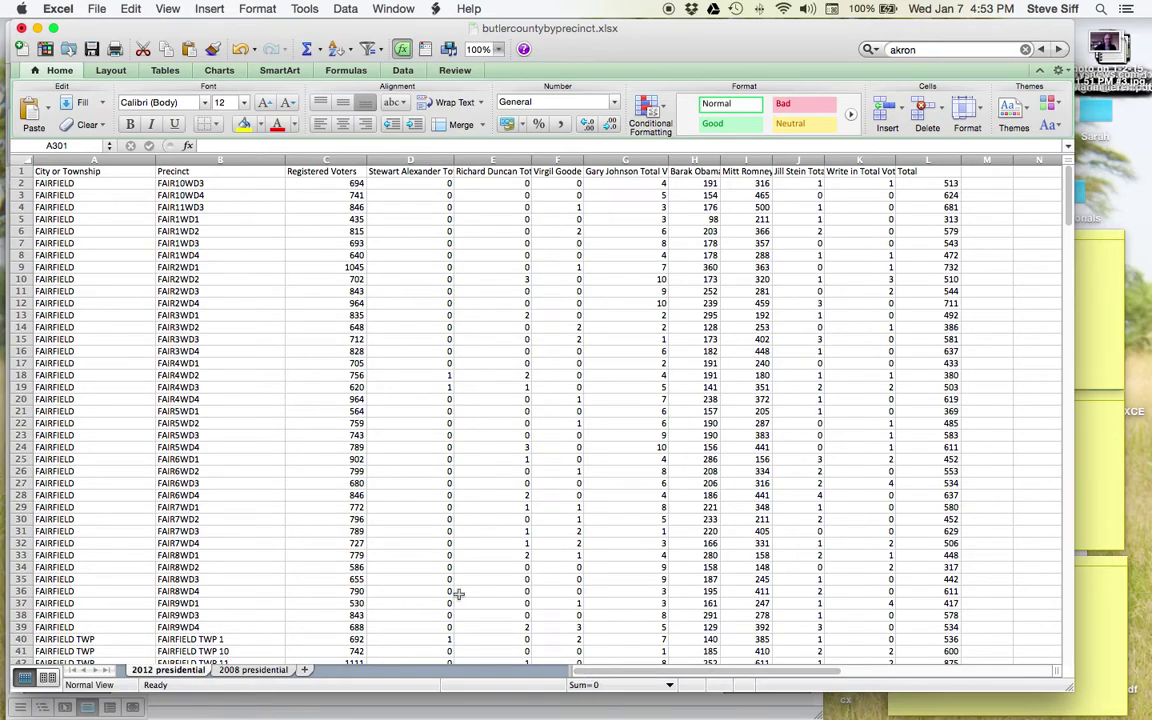
{"action": "left_click_drag", "start_coordinate": [188, 24], "coordinate": [216, 22]}
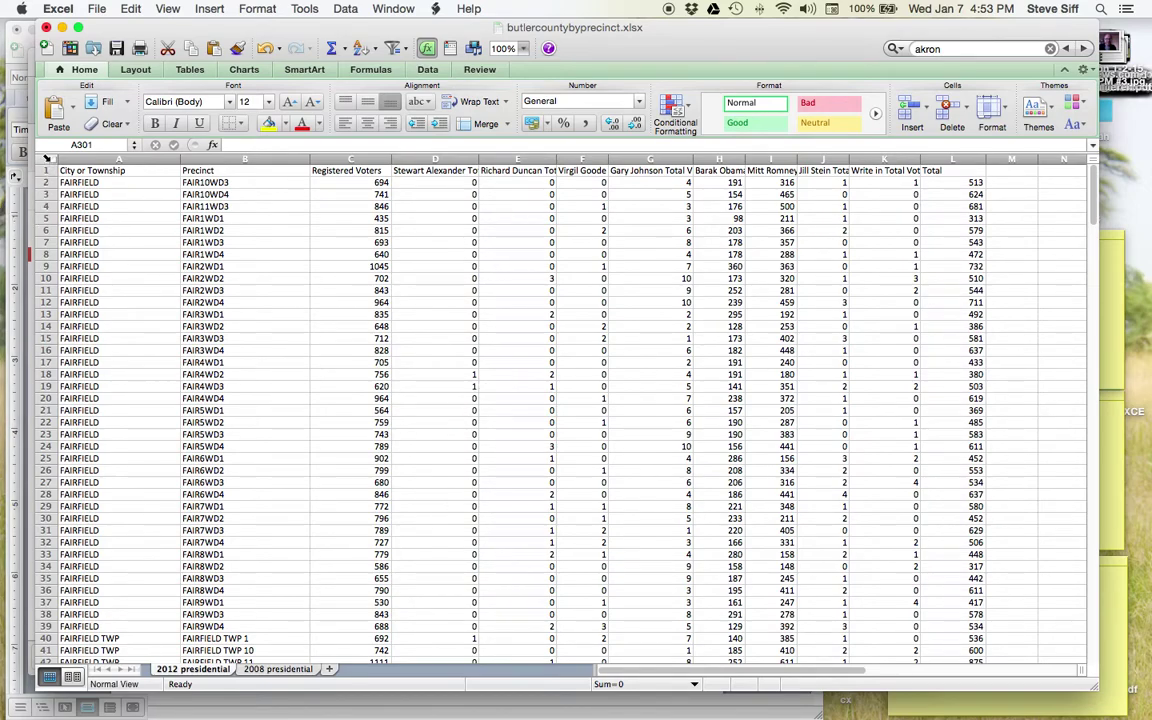
{"action": "left_click", "coordinate": [46, 158]}
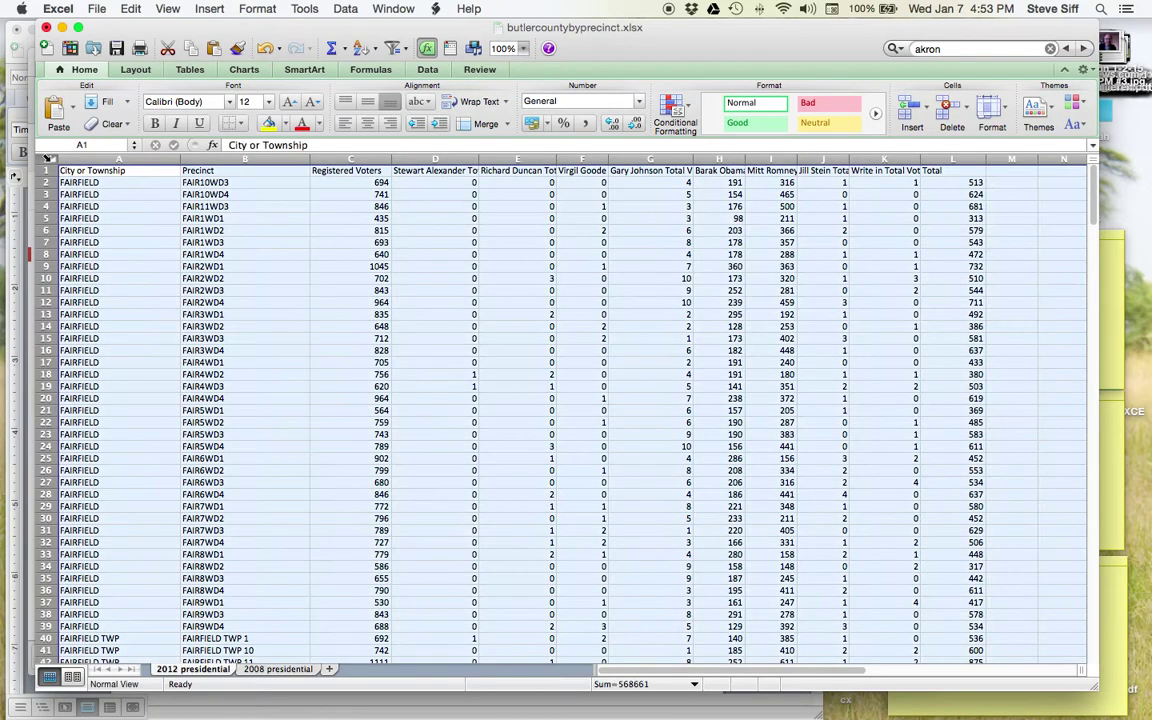
{"action": "left_click", "coordinate": [345, 8]}
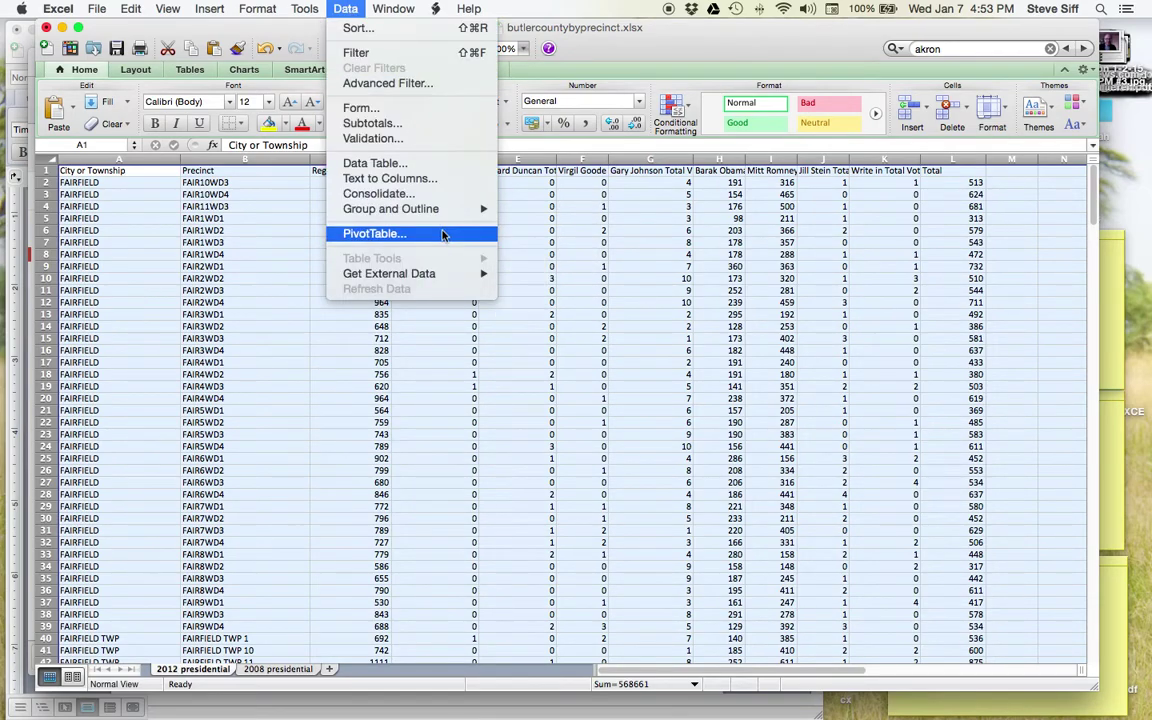
{"action": "left_click", "coordinate": [443, 234]}
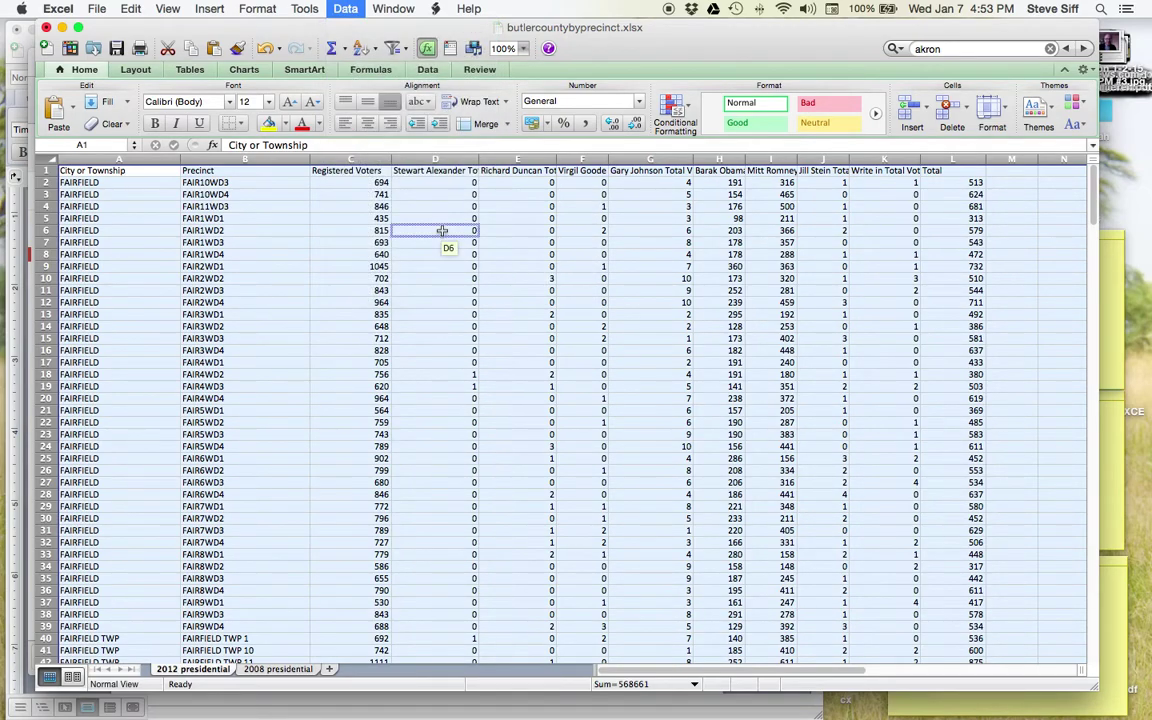
{"action": "left_click", "coordinate": [931, 320]}
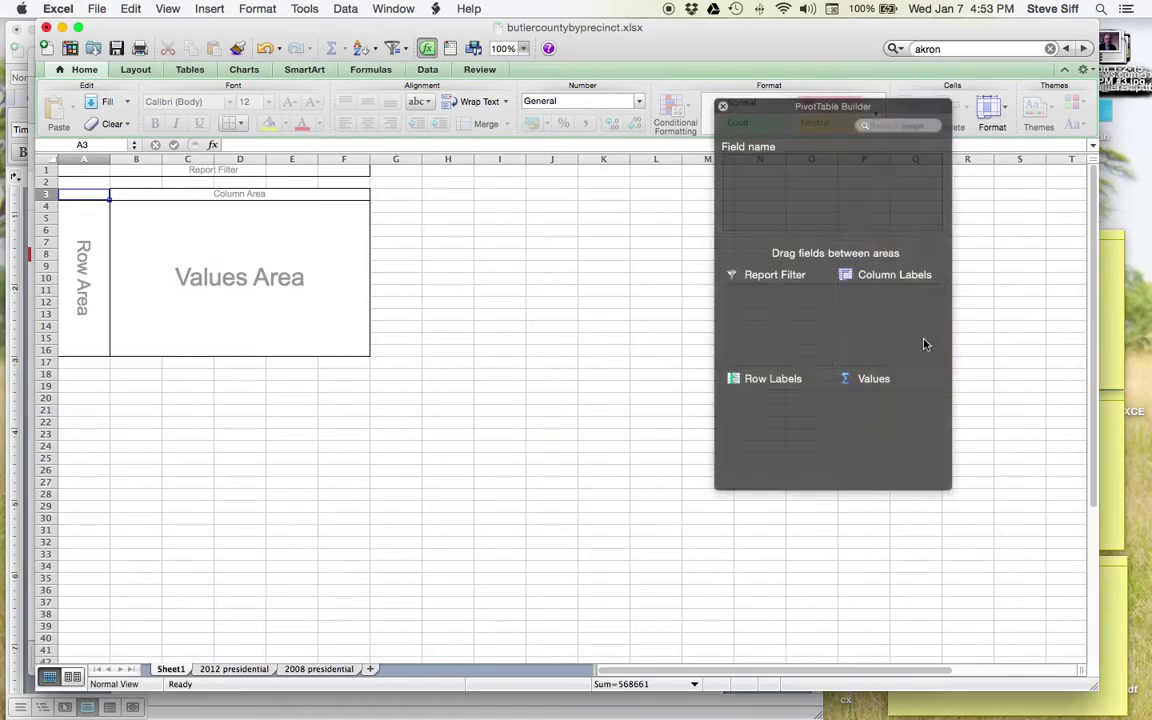
Step: Add the City or Township field to the PivotTable's row labels, with the builder moved clear of the ribbon
{"action": "left_click_drag", "start_coordinate": [918, 251], "coordinate": [796, 168]}
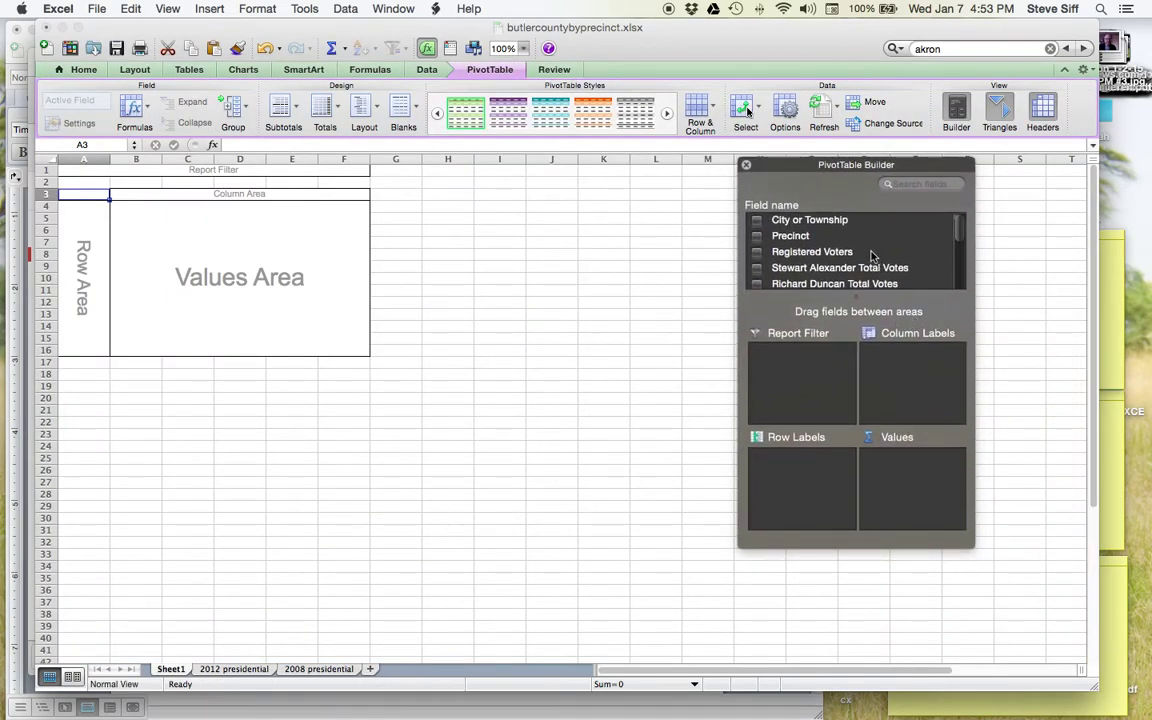
{"action": "scroll", "coordinate": [866, 252], "scroll_direction": "down", "scroll_amount": 2}
{"action": "scroll", "coordinate": [866, 252], "scroll_direction": "up", "scroll_amount": 2}
{"action": "left_click_drag", "start_coordinate": [845, 226], "coordinate": [797, 480]}
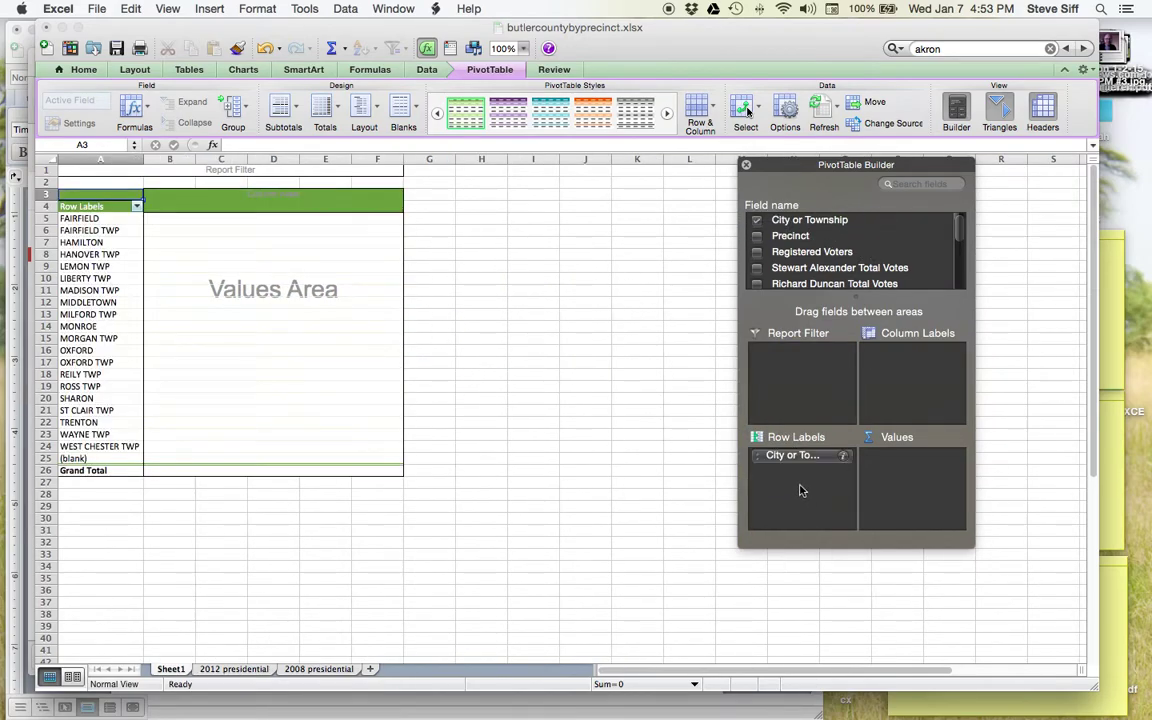
Step: Count the precincts per city or township in the PivotTable's values, check West Chester Twp, and remove the Precinct field
{"action": "left_click_drag", "start_coordinate": [957, 234], "coordinate": [960, 228]}
{"action": "left_click_drag", "start_coordinate": [768, 239], "coordinate": [894, 416]}
{"action": "left_click_drag", "start_coordinate": [965, 279], "coordinate": [955, 226]}
{"action": "left_click_drag", "start_coordinate": [799, 241], "coordinate": [905, 458]}
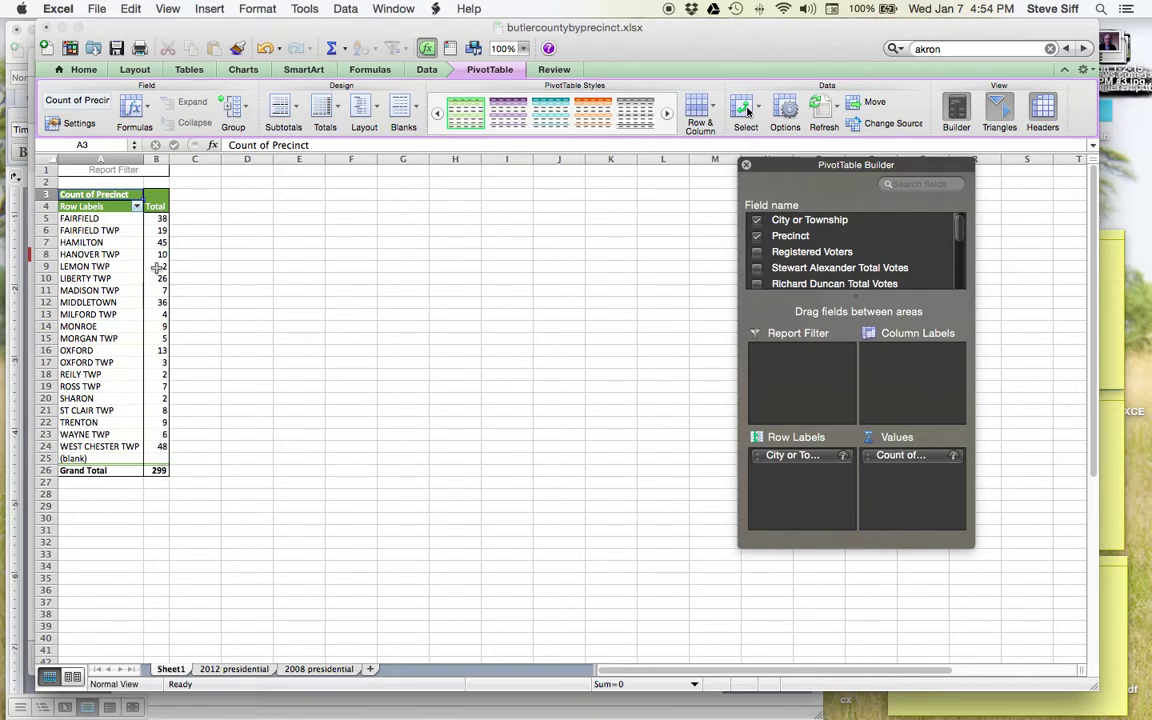
{"action": "left_click", "coordinate": [163, 447]}
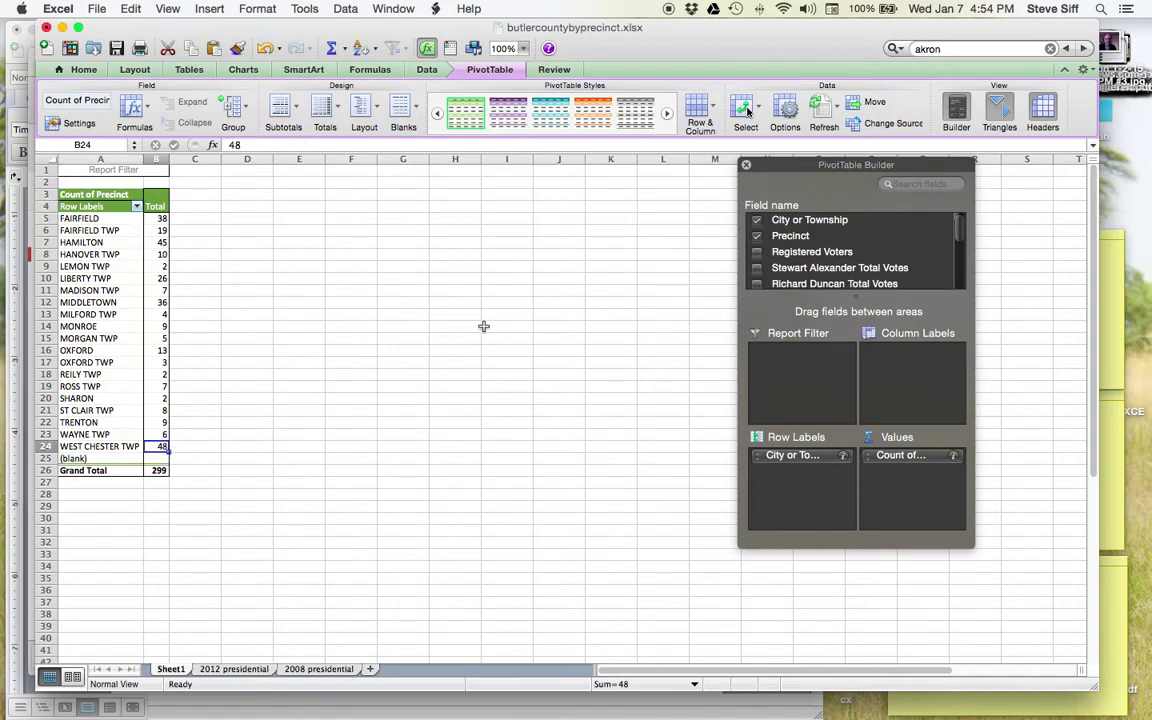
{"action": "left_click_drag", "start_coordinate": [913, 461], "coordinate": [893, 268]}
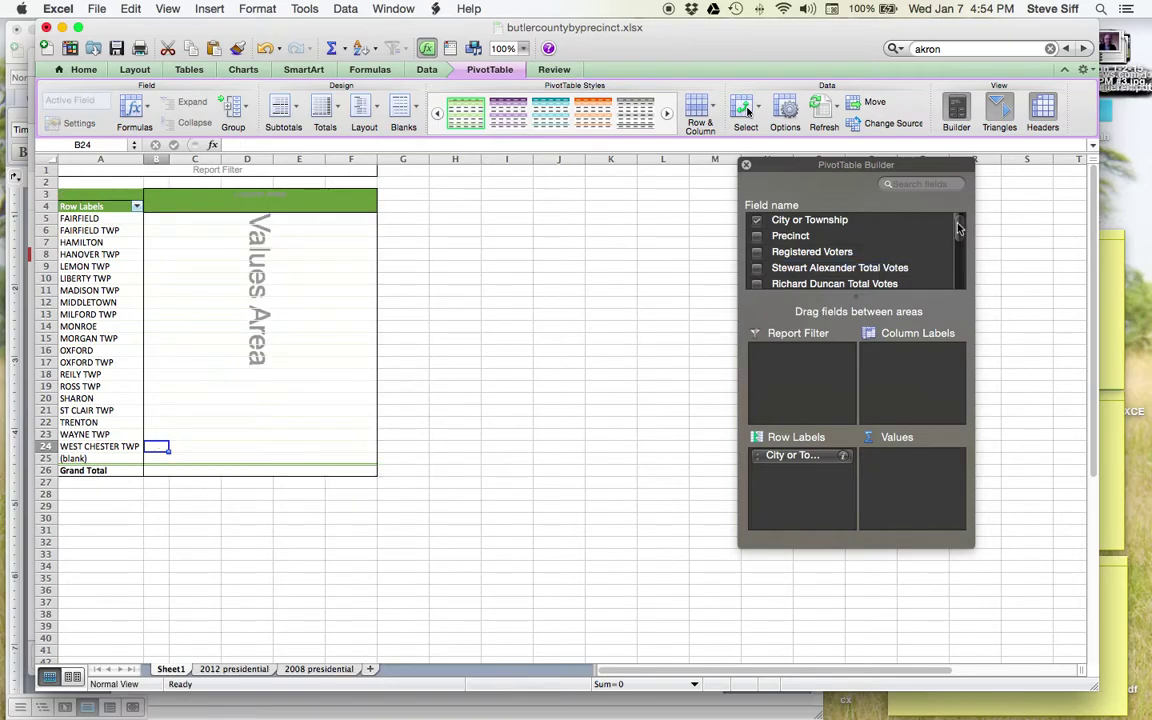
Step: Add Barak Obama Total Votes to the PivotTable's values, summarized by Sum, and widen the builder to show the full field names
{"action": "left_click_drag", "start_coordinate": [958, 228], "coordinate": [957, 249]}
{"action": "left_click", "coordinate": [813, 277]}
{"action": "left_click_drag", "start_coordinate": [813, 275], "coordinate": [815, 462]}
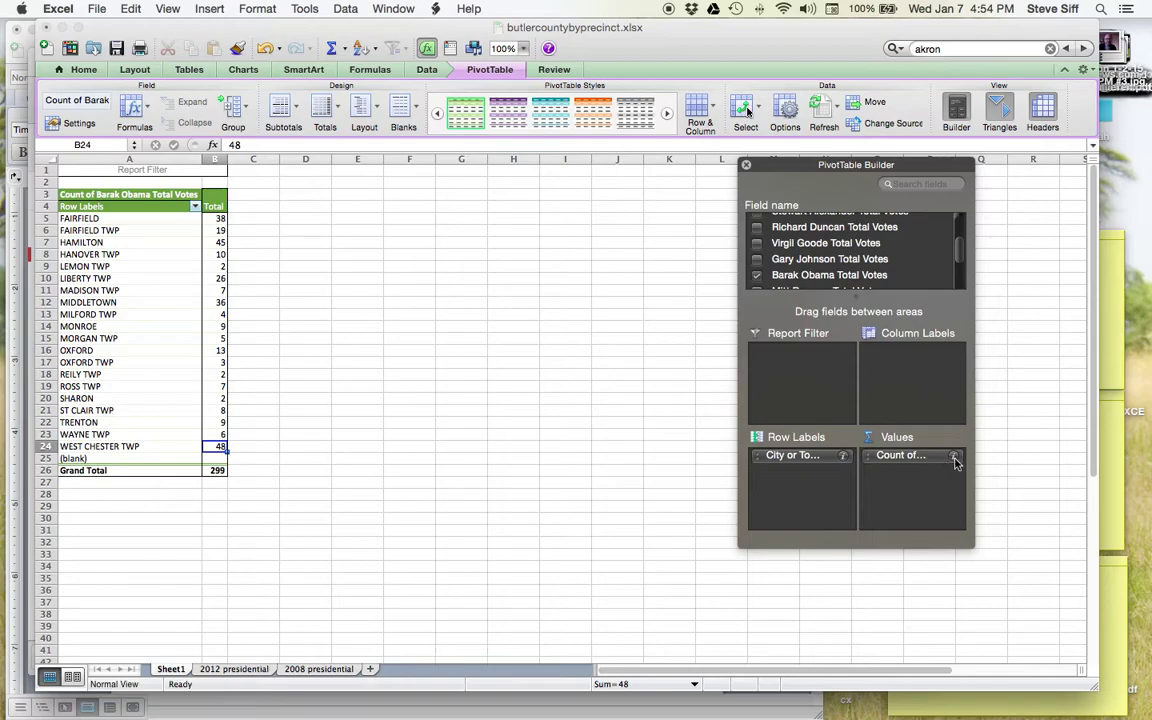
{"action": "left_click_drag", "start_coordinate": [975, 534], "coordinate": [1088, 540]}
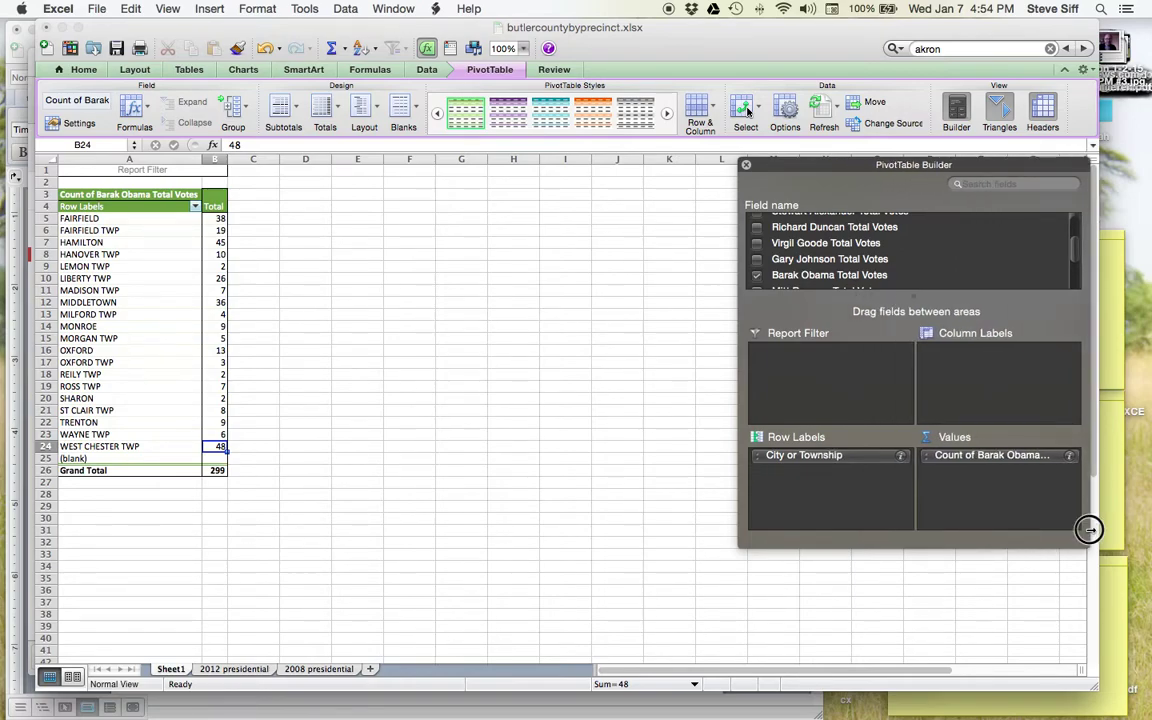
{"action": "left_click", "coordinate": [1072, 457]}
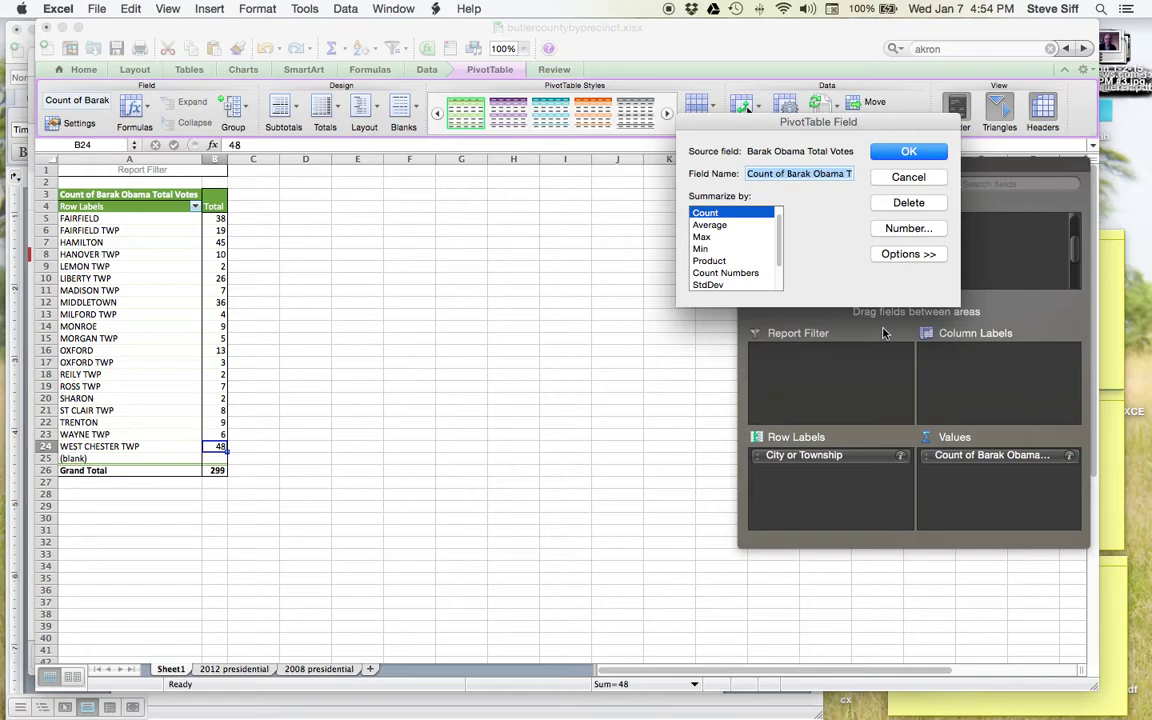
{"action": "scroll", "coordinate": [779, 226], "scroll_direction": "down", "scroll_amount": 3}
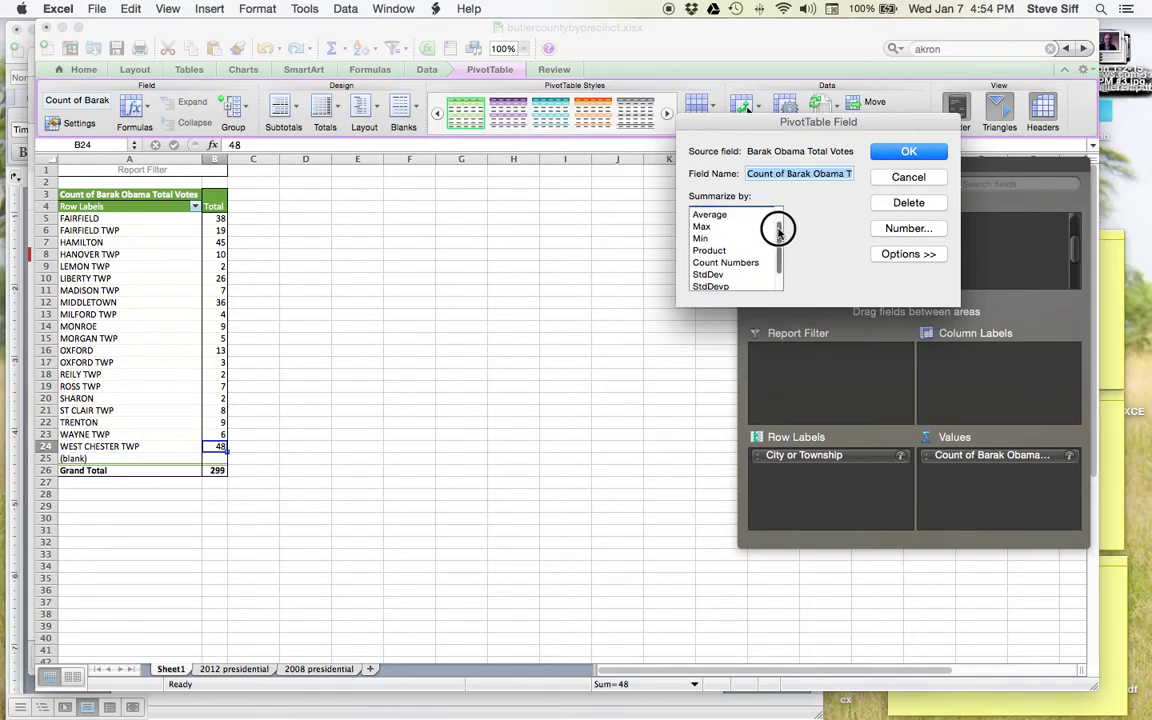
{"action": "scroll", "coordinate": [777, 222], "scroll_direction": "up", "scroll_amount": 5}
{"action": "left_click", "coordinate": [741, 213]}
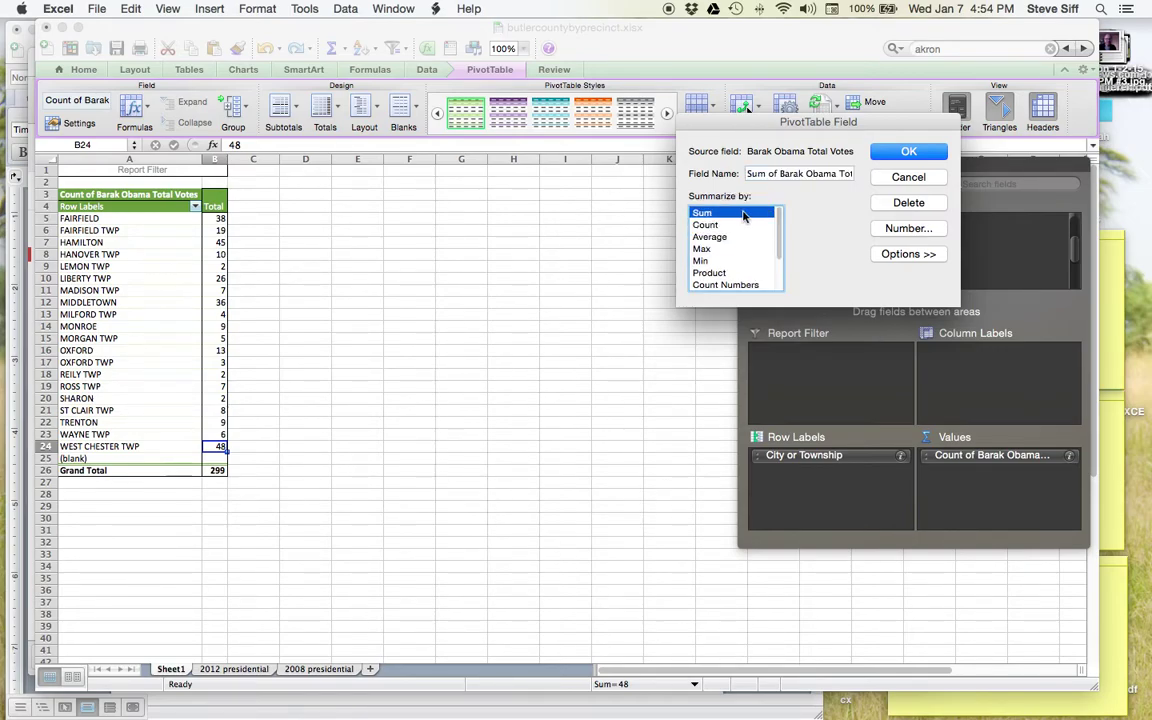
{"action": "left_click", "coordinate": [906, 152]}
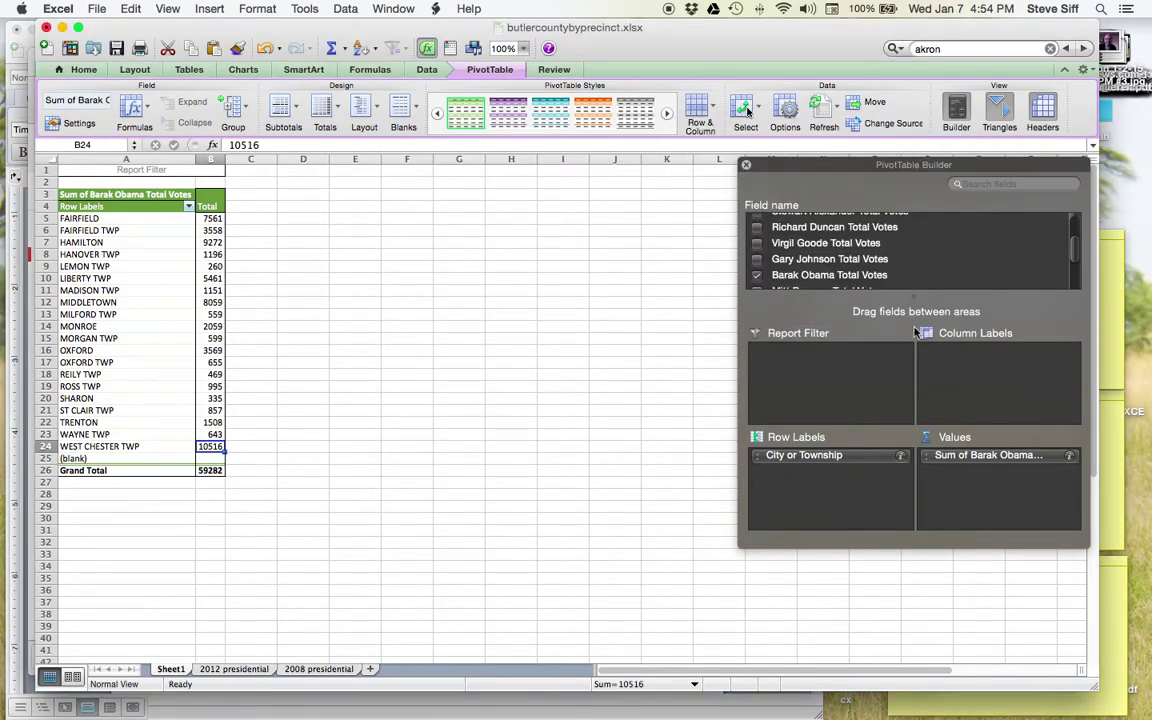
Step: Add Mitt Romney Total Votes to the PivotTable's values below the Obama field, summarized by Sum
{"action": "mouse_move", "coordinate": [1070, 252]}
{"action": "left_mouse_down"}
{"action": "mouse_move", "coordinate": [1074, 270]}
{"action": "mouse_move", "coordinate": [1075, 224]}
{"action": "mouse_move", "coordinate": [1076, 257]}
{"action": "left_mouse_up"}
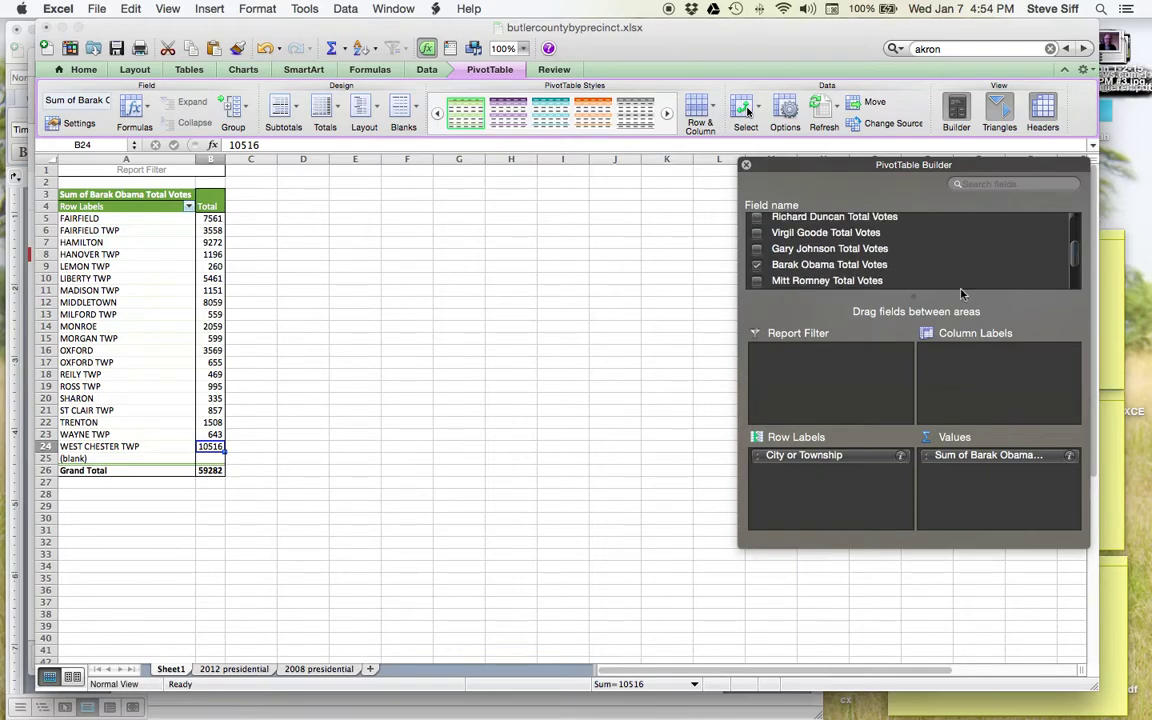
{"action": "left_click_drag", "start_coordinate": [855, 285], "coordinate": [990, 478]}
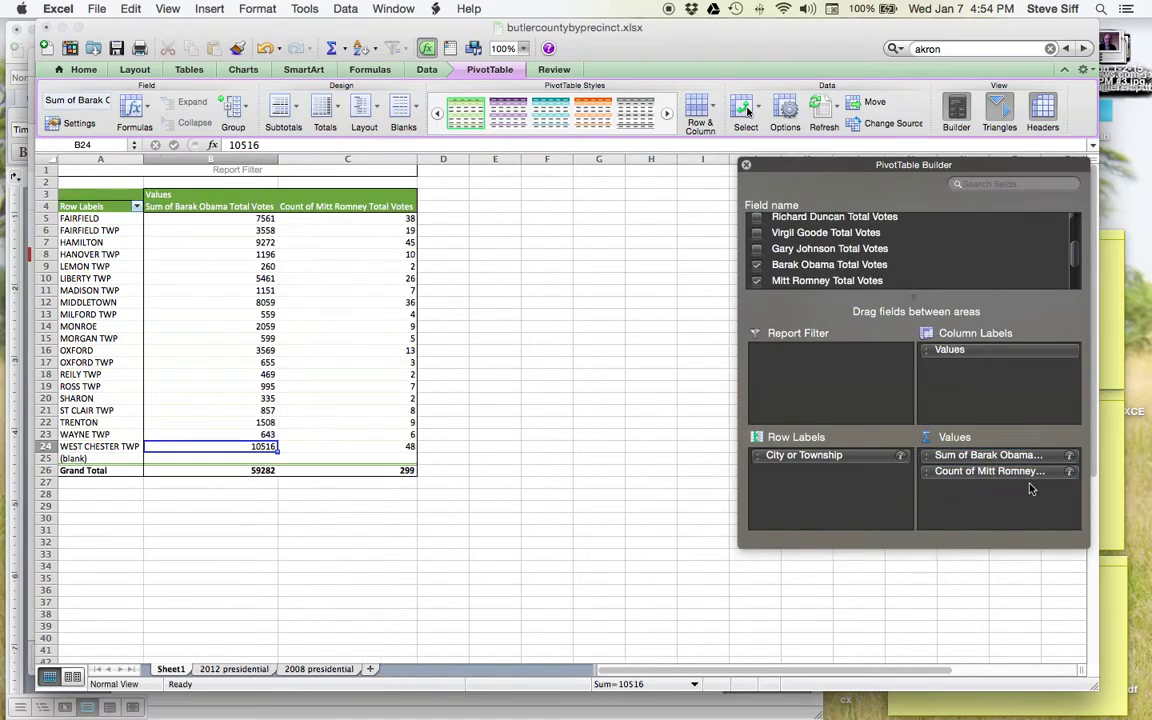
{"action": "left_click", "coordinate": [1069, 472]}
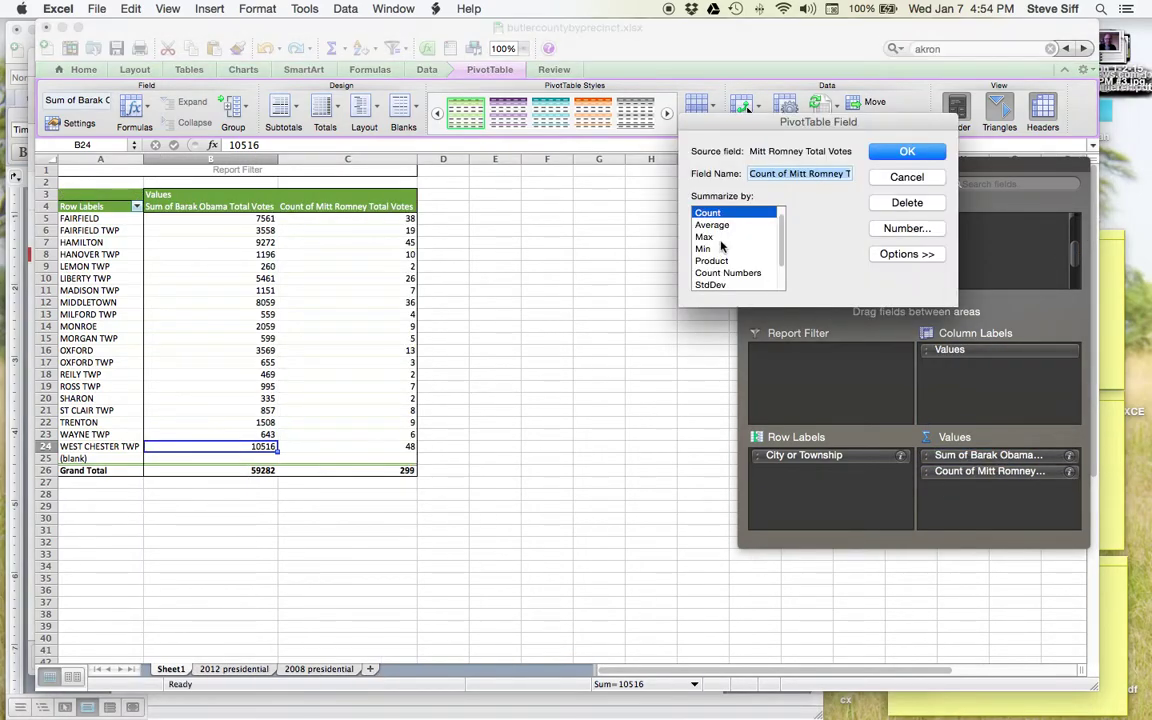
{"action": "scroll", "coordinate": [730, 255], "scroll_direction": "down", "scroll_amount": 3}
{"action": "scroll", "coordinate": [735, 228], "scroll_direction": "up", "scroll_amount": 4}
{"action": "left_click", "coordinate": [728, 214]}
{"action": "left_click", "coordinate": [907, 152]}
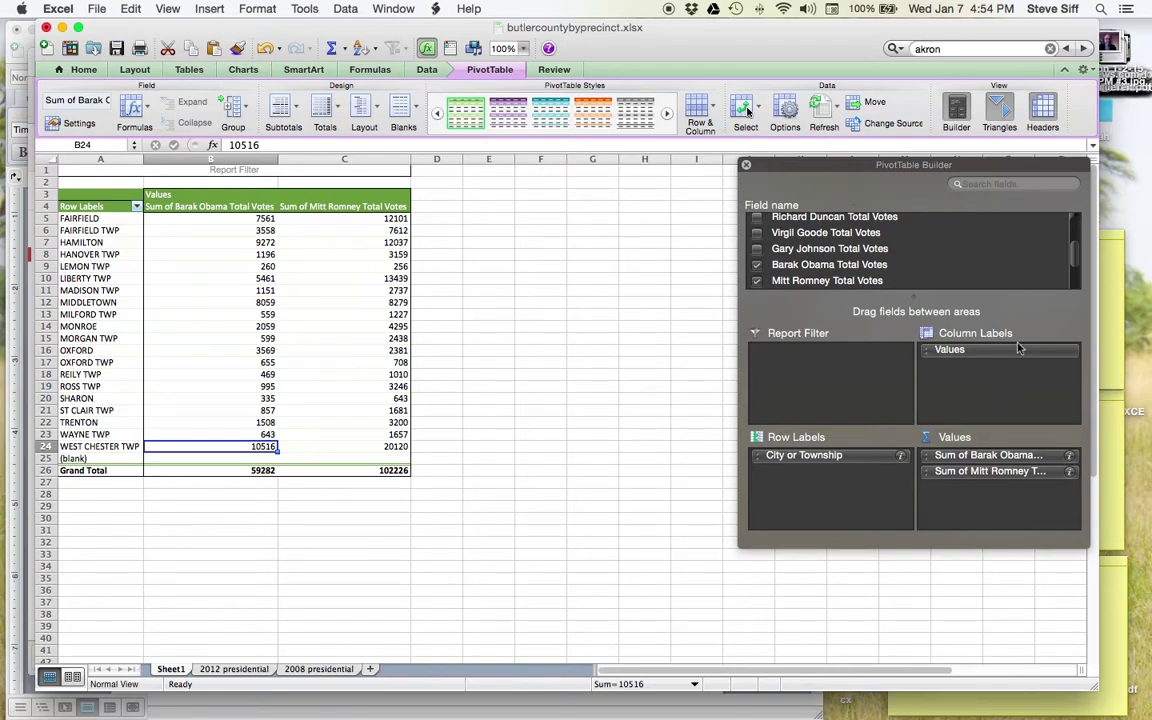
Step: Add the Total field to the PivotTable's values below the Romney field, summarized by Sum, and narrow the Romney column
{"action": "scroll", "coordinate": [965, 282], "scroll_direction": "down", "scroll_amount": 3}
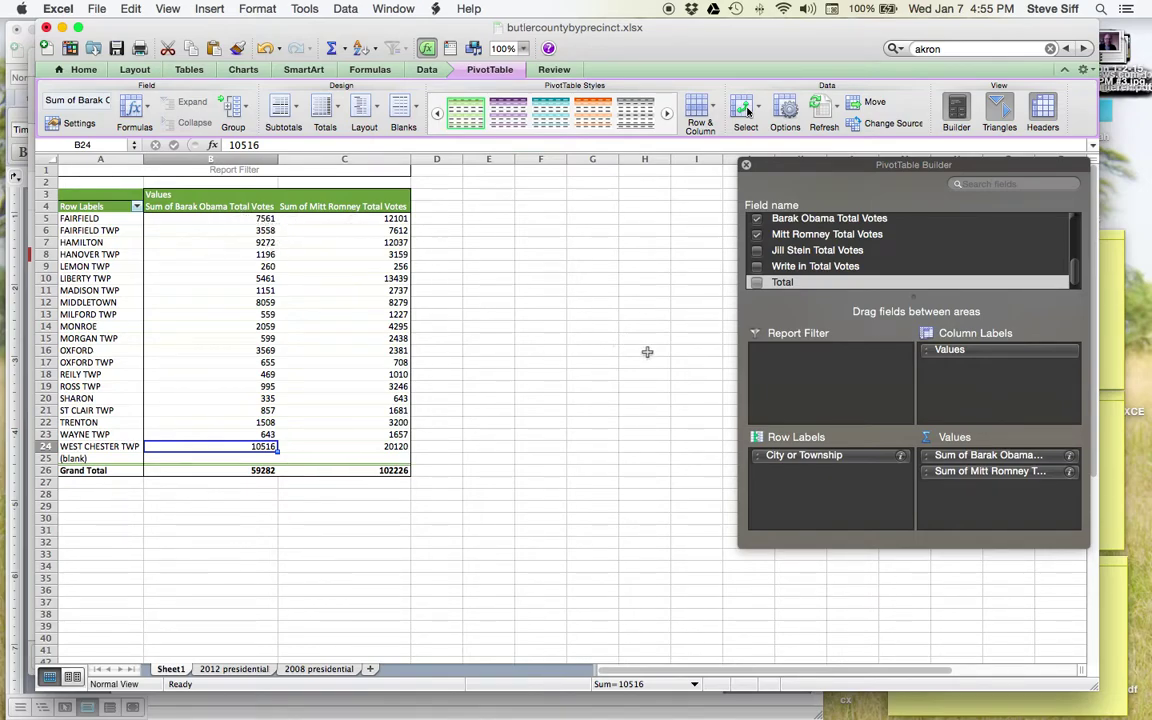
{"action": "left_click_drag", "start_coordinate": [762, 330], "coordinate": [985, 510]}
{"action": "left_click", "coordinate": [1069, 489]}
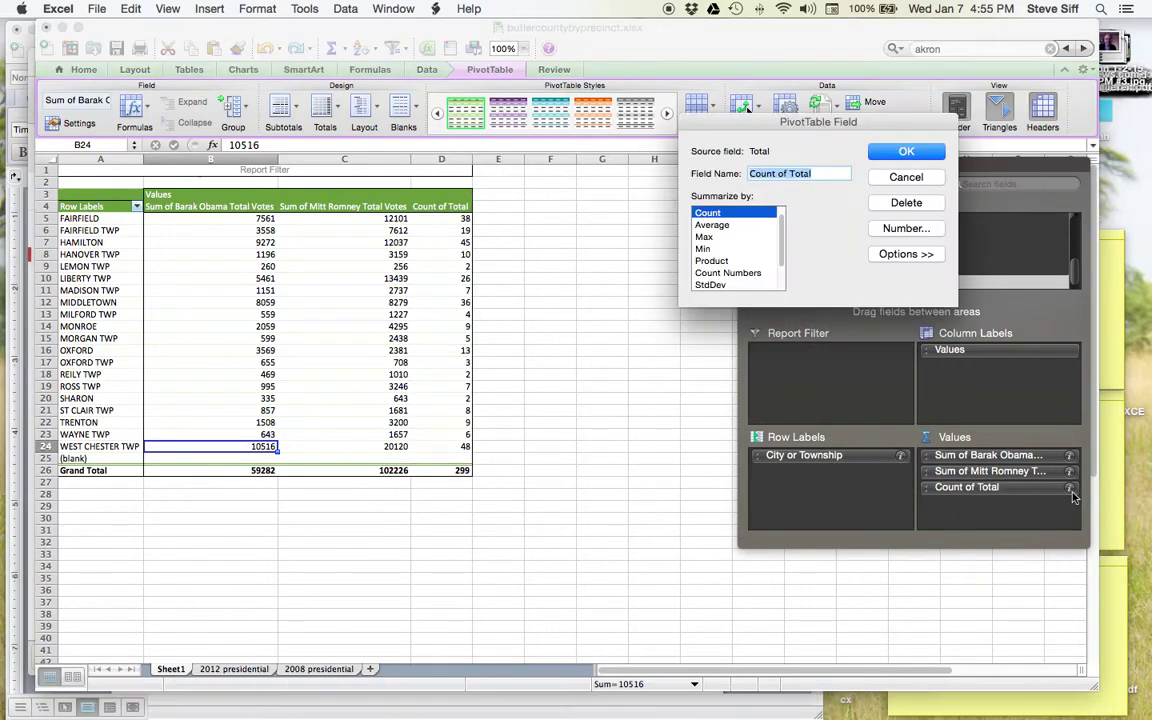
{"action": "scroll", "coordinate": [724, 232], "scroll_direction": "down", "scroll_amount": 1}
{"action": "scroll", "coordinate": [723, 236], "scroll_direction": "up", "scroll_amount": 2}
{"action": "left_click", "coordinate": [724, 214]}
{"action": "left_click", "coordinate": [889, 150]}
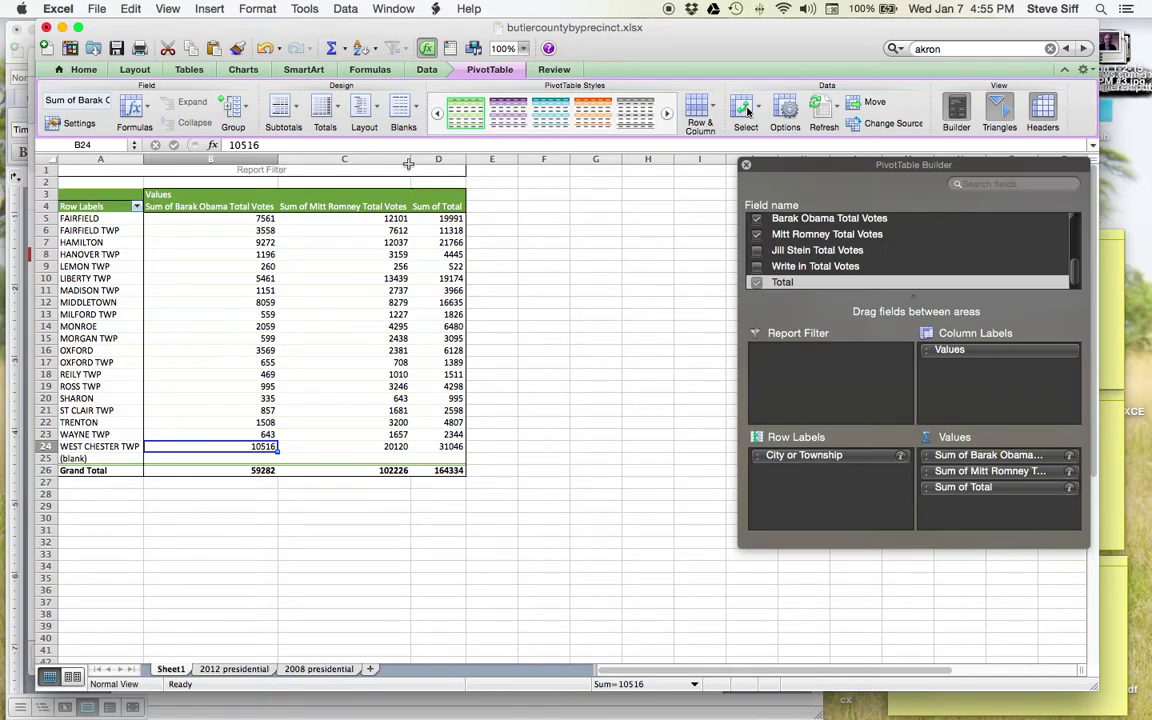
{"action": "left_click_drag", "start_coordinate": [407, 161], "coordinate": [425, 300]}
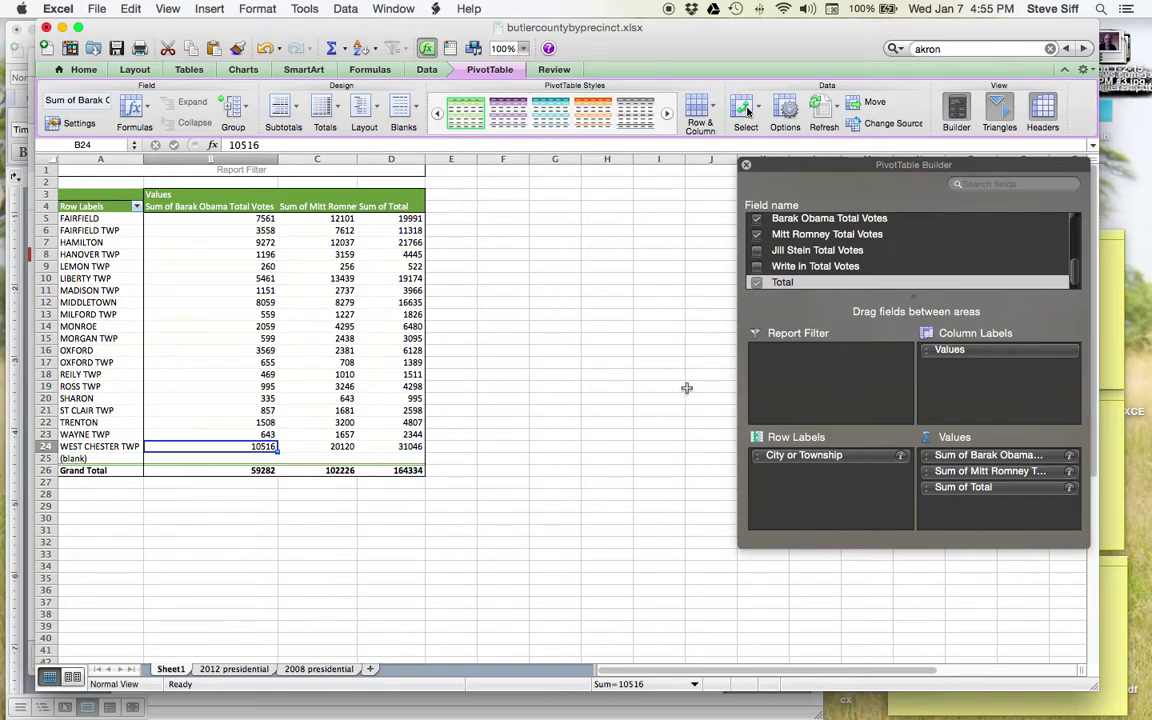
Step: Add Registered Voters to the PivotTable's values above the Obama field, summarized by Sum
{"action": "scroll", "coordinate": [871, 263], "scroll_direction": "up", "scroll_amount": 6}
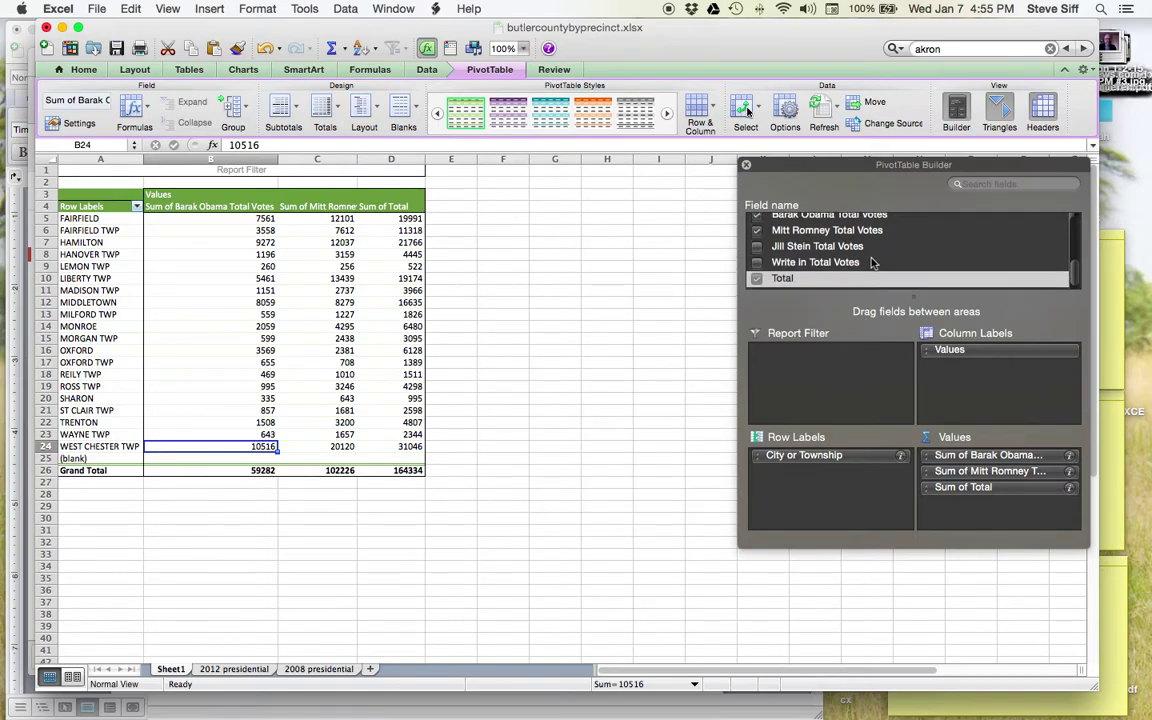
{"action": "left_click_drag", "start_coordinate": [812, 235], "coordinate": [980, 455]}
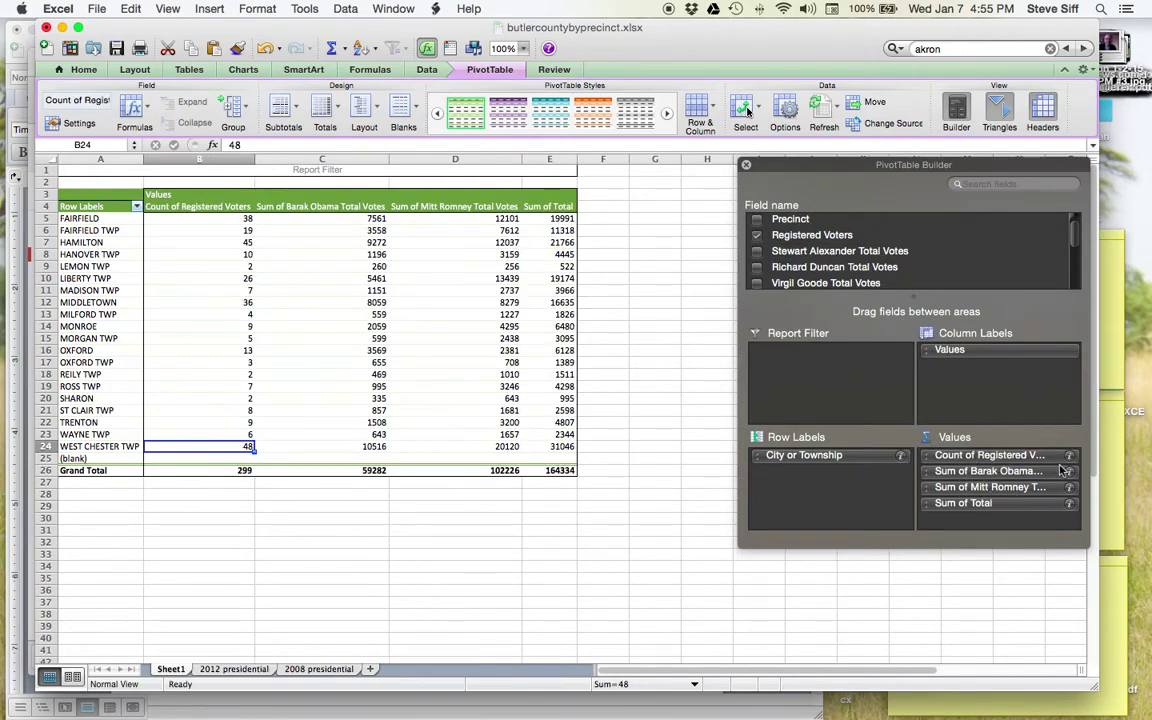
{"action": "left_click", "coordinate": [1069, 456]}
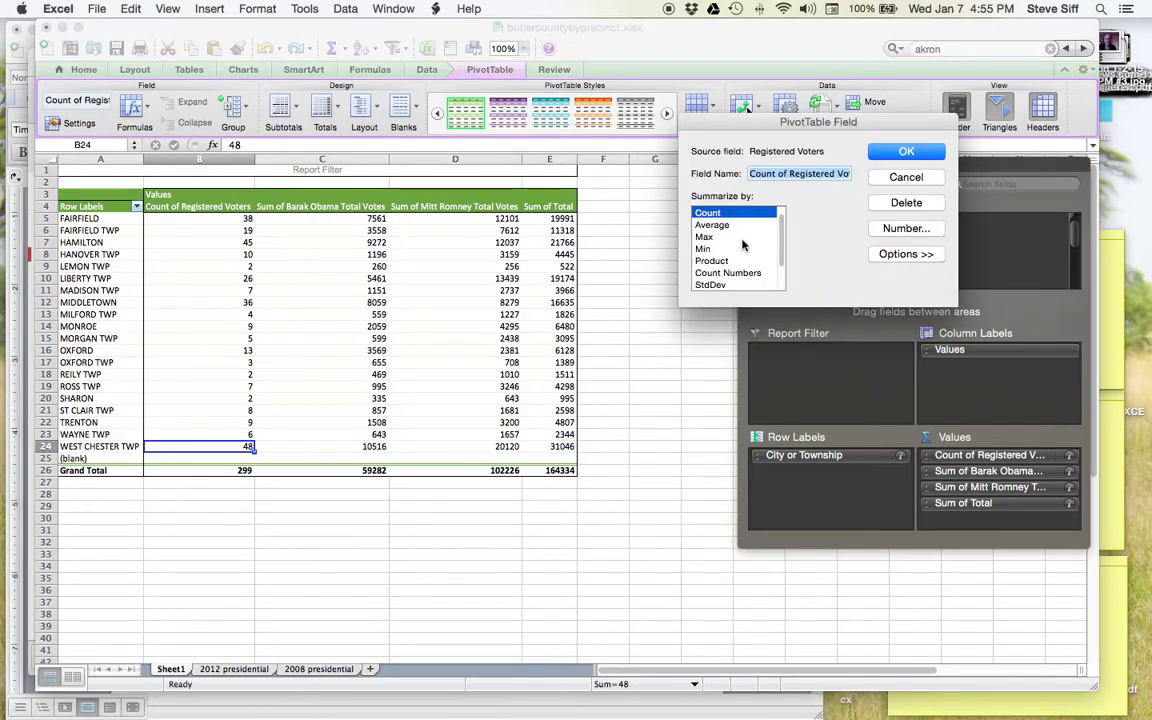
{"action": "scroll", "coordinate": [748, 241], "scroll_direction": "down", "scroll_amount": 2}
{"action": "scroll", "coordinate": [752, 235], "scroll_direction": "up", "scroll_amount": 2}
{"action": "left_click", "coordinate": [758, 212]}
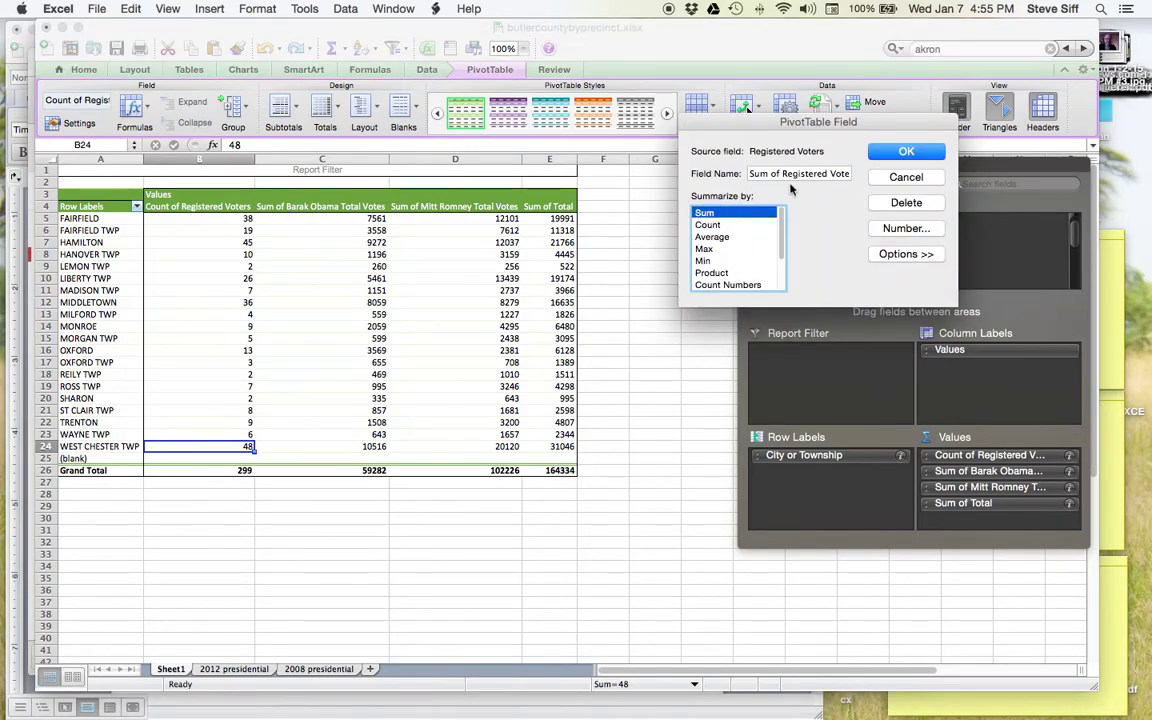
{"action": "left_click", "coordinate": [900, 151]}
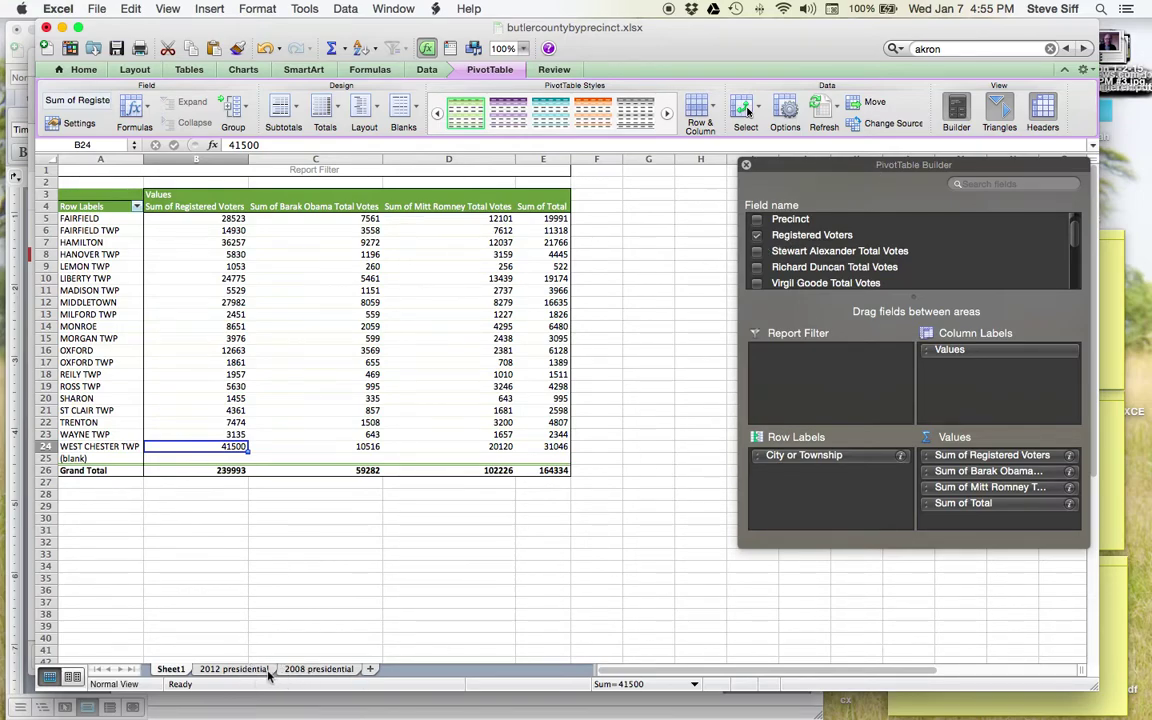
Step: Review the 2012 presidential sheet, and copy the PivotTable's field headers and township rows, A4:E24, without the blank and grand total rows
{"action": "left_click", "coordinate": [236, 669]}
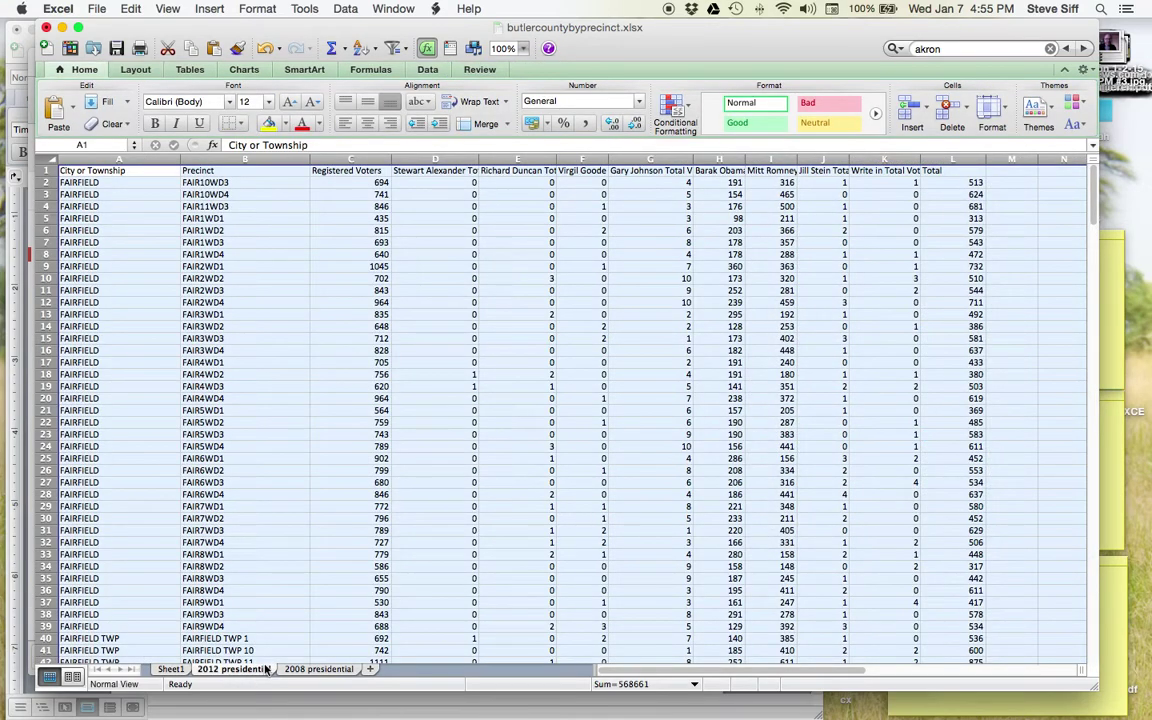
{"action": "left_click", "coordinate": [172, 670]}
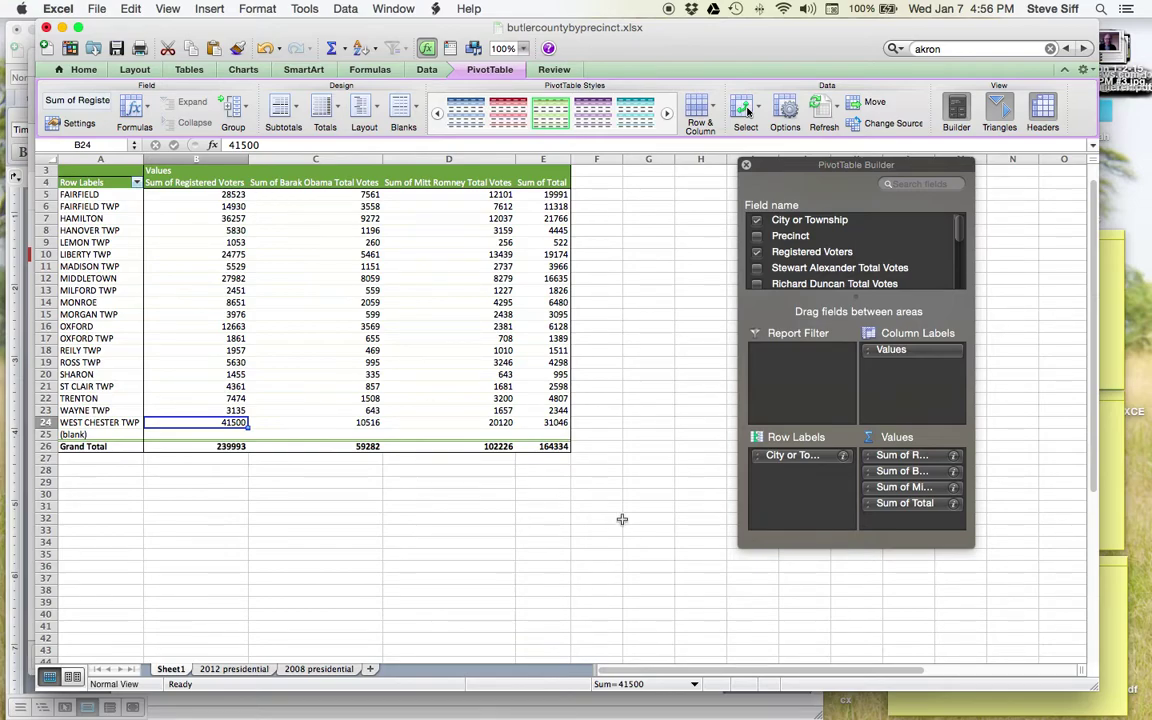
{"action": "left_click_drag", "start_coordinate": [540, 422], "coordinate": [104, 187]}
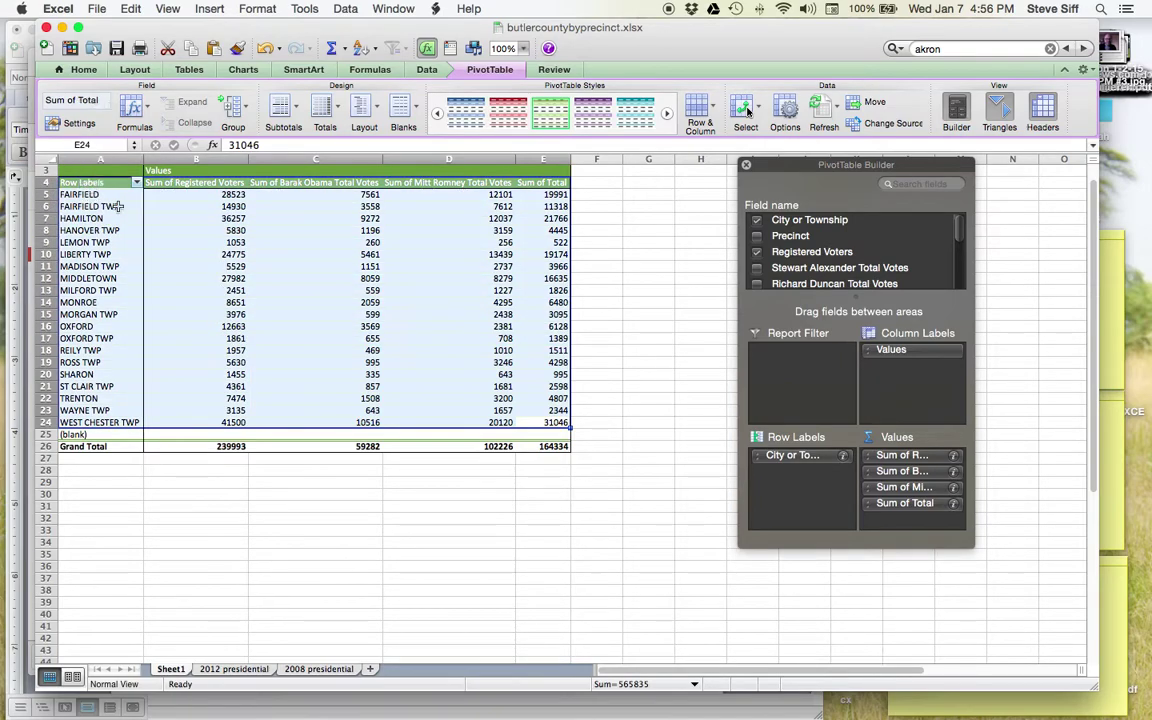
{"action": "left_click", "coordinate": [131, 8]}
{"action": "left_click", "coordinate": [148, 86]}
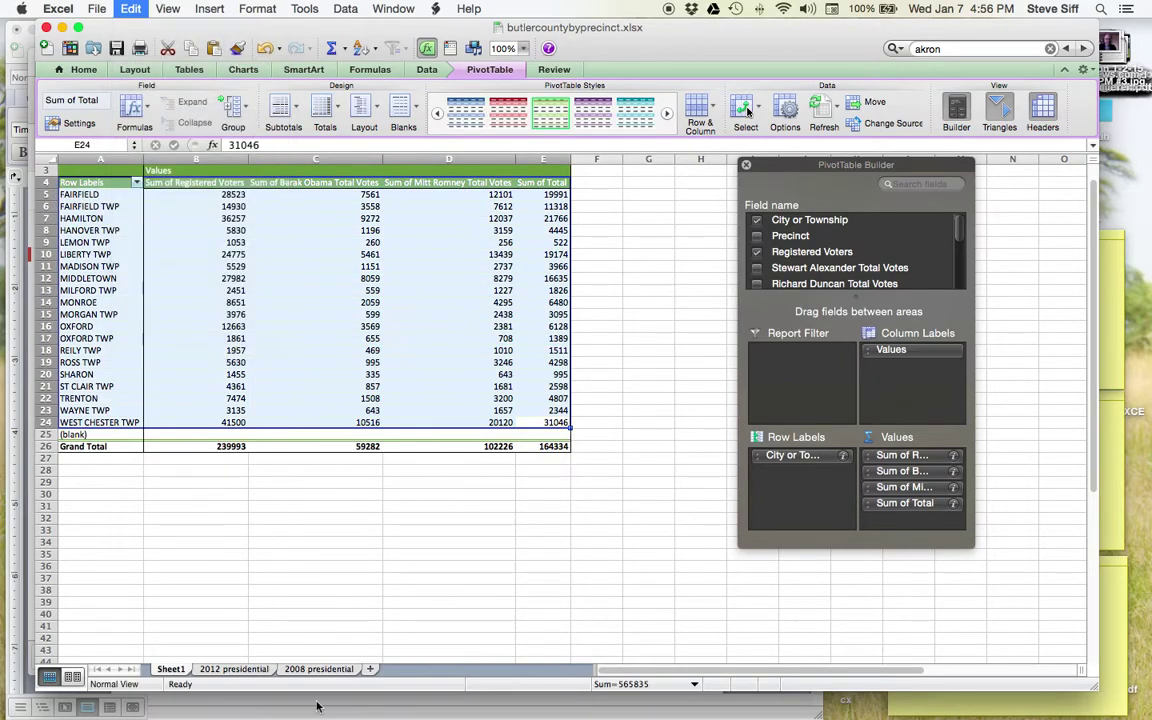
Step: Insert a new sheet and paste the copied PivotTable data at A1 as values only
{"action": "left_click", "coordinate": [370, 668]}
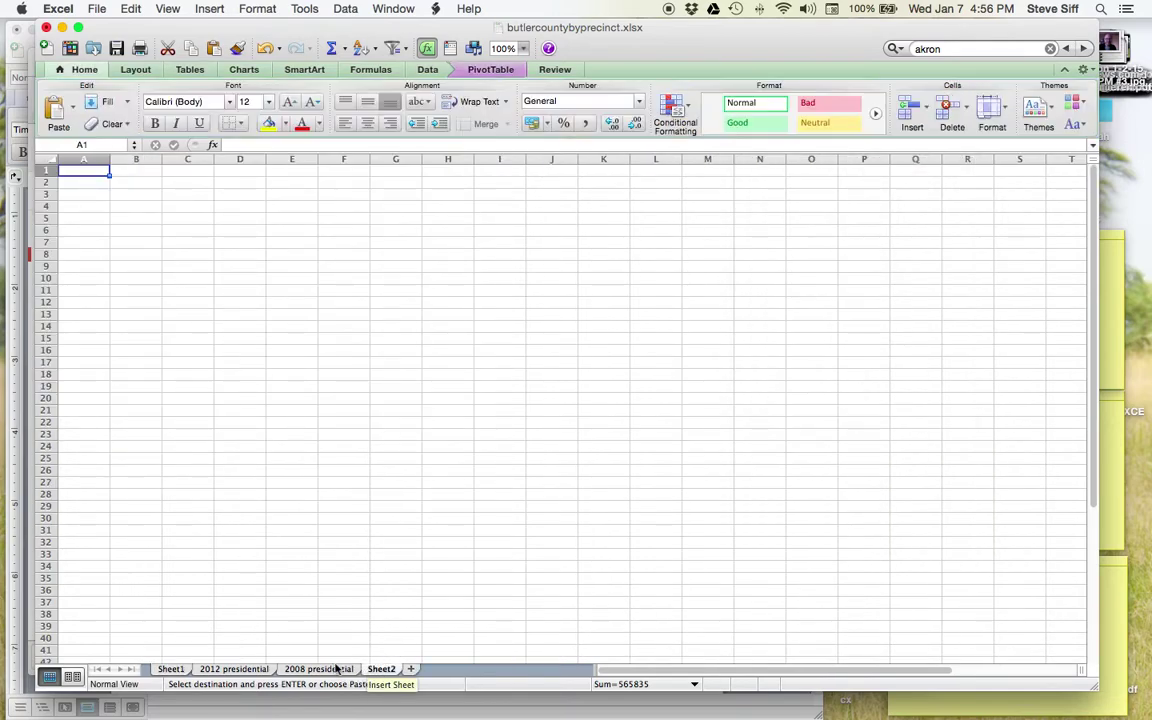
{"action": "left_click", "coordinate": [121, 8]}
{"action": "left_click", "coordinate": [170, 138]}
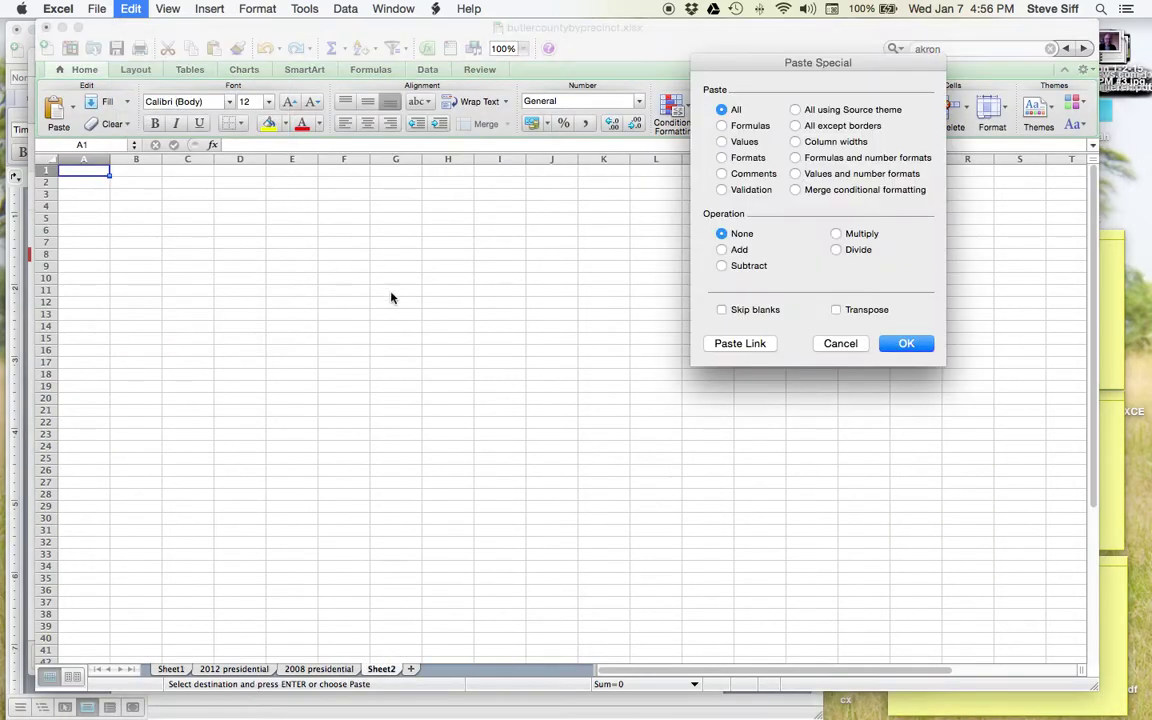
{"action": "left_click", "coordinate": [735, 146]}
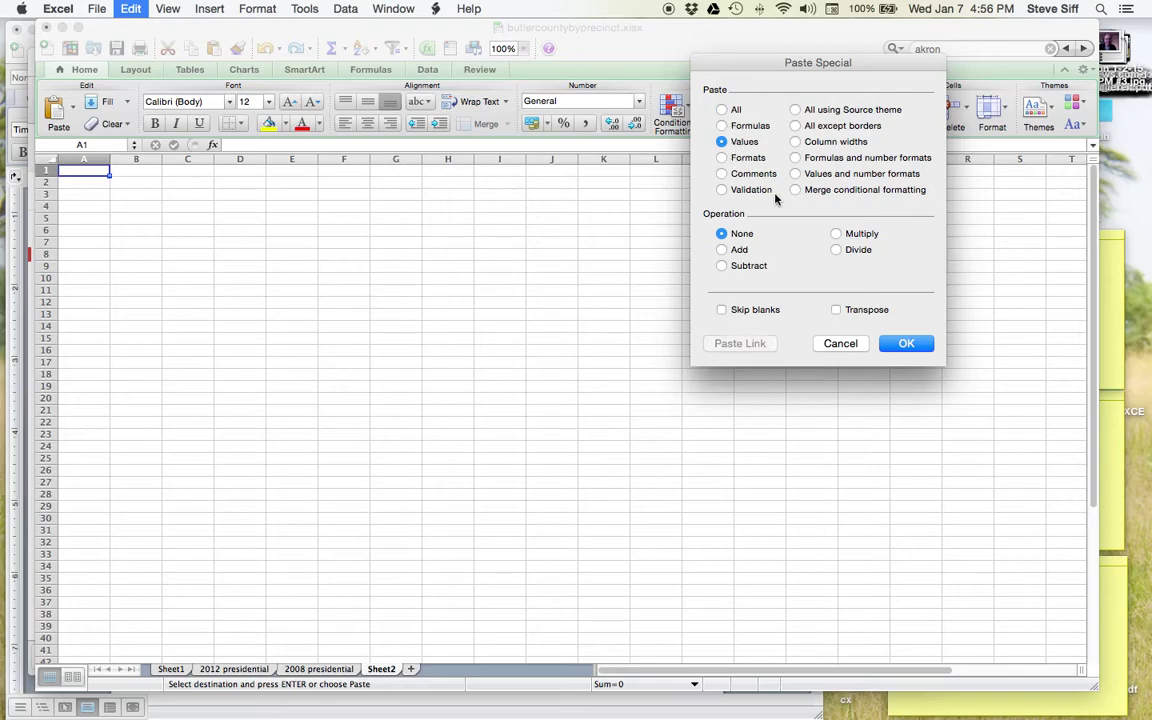
{"action": "left_click", "coordinate": [905, 343]}
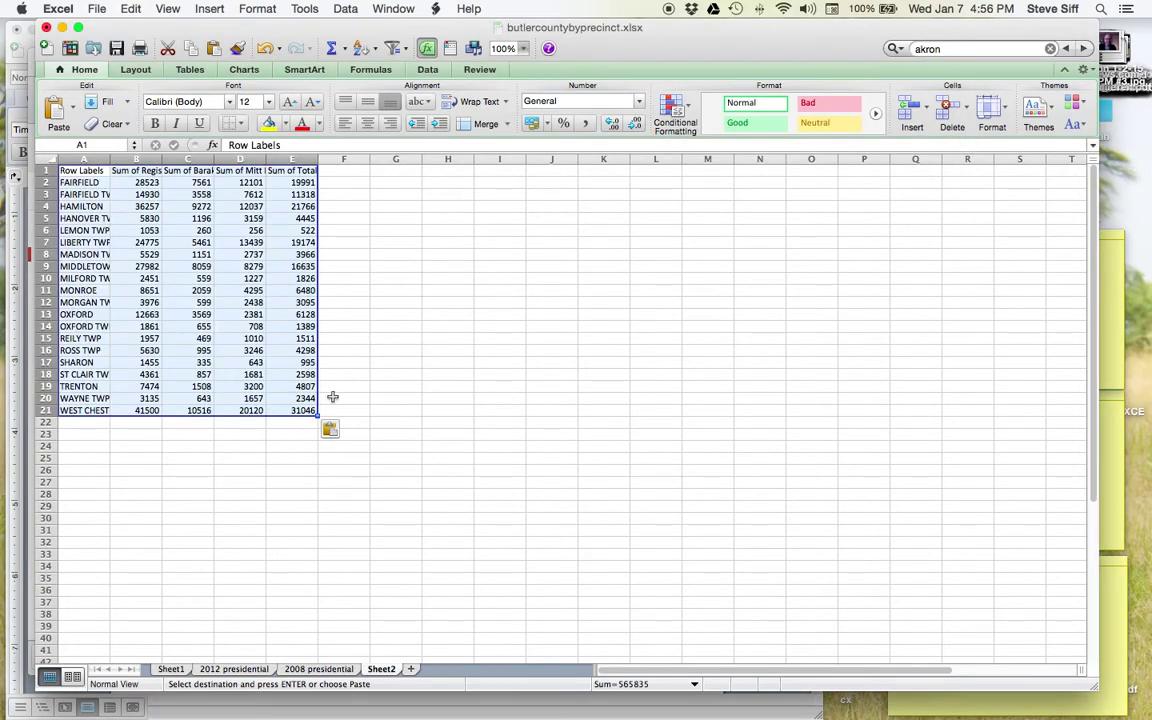
Step: Widen columns A to E of the pasted table to show more of the township names and headers
{"action": "left_click_drag", "start_coordinate": [315, 160], "coordinate": [370, 160]}
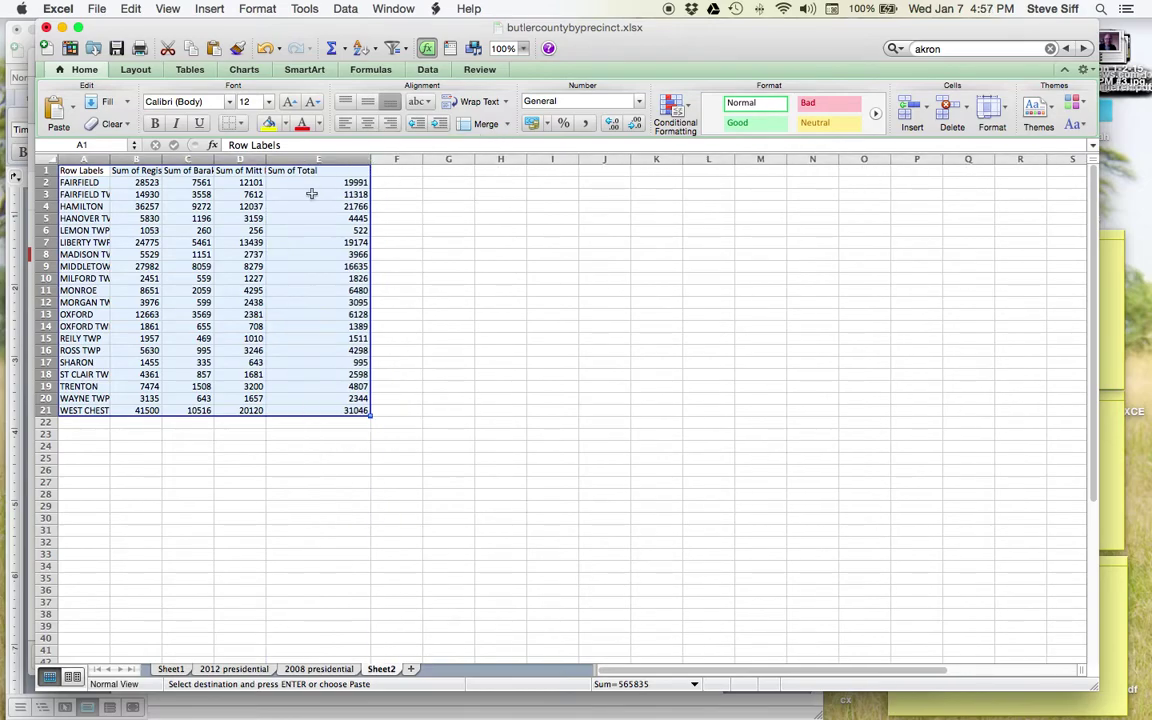
{"action": "left_click_drag", "start_coordinate": [265, 160], "coordinate": [291, 160]}
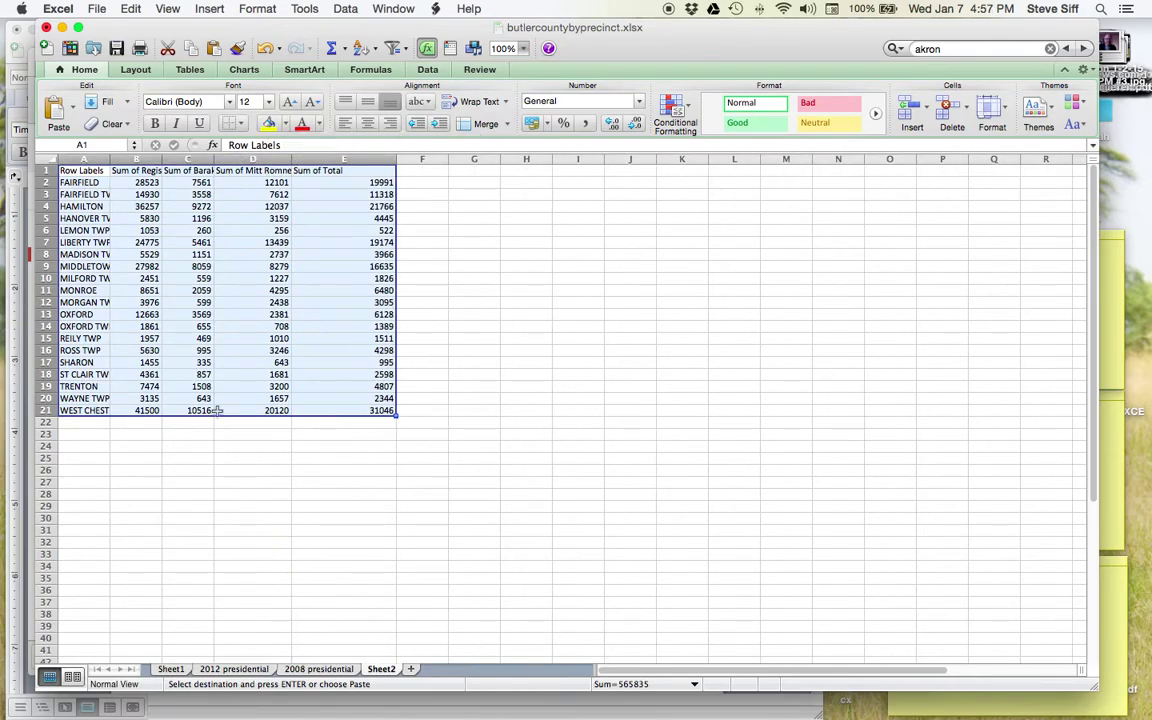
{"action": "left_click", "coordinate": [252, 494]}
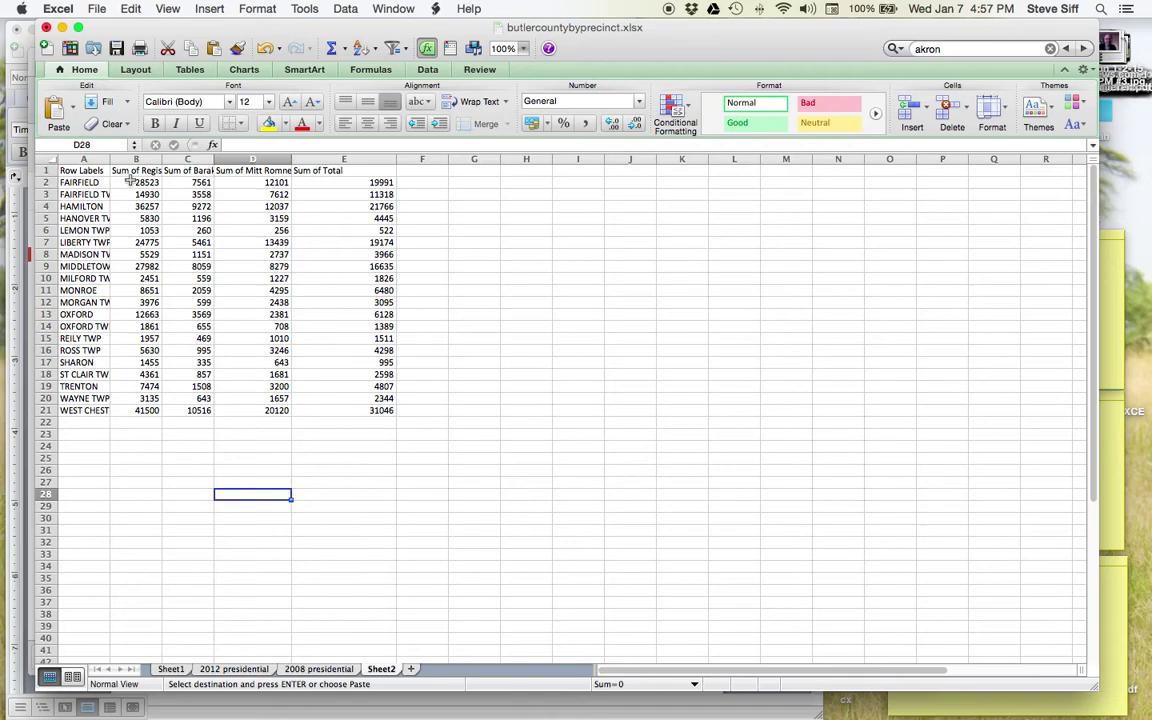
{"action": "left_click_drag", "start_coordinate": [110, 160], "coordinate": [147, 160]}
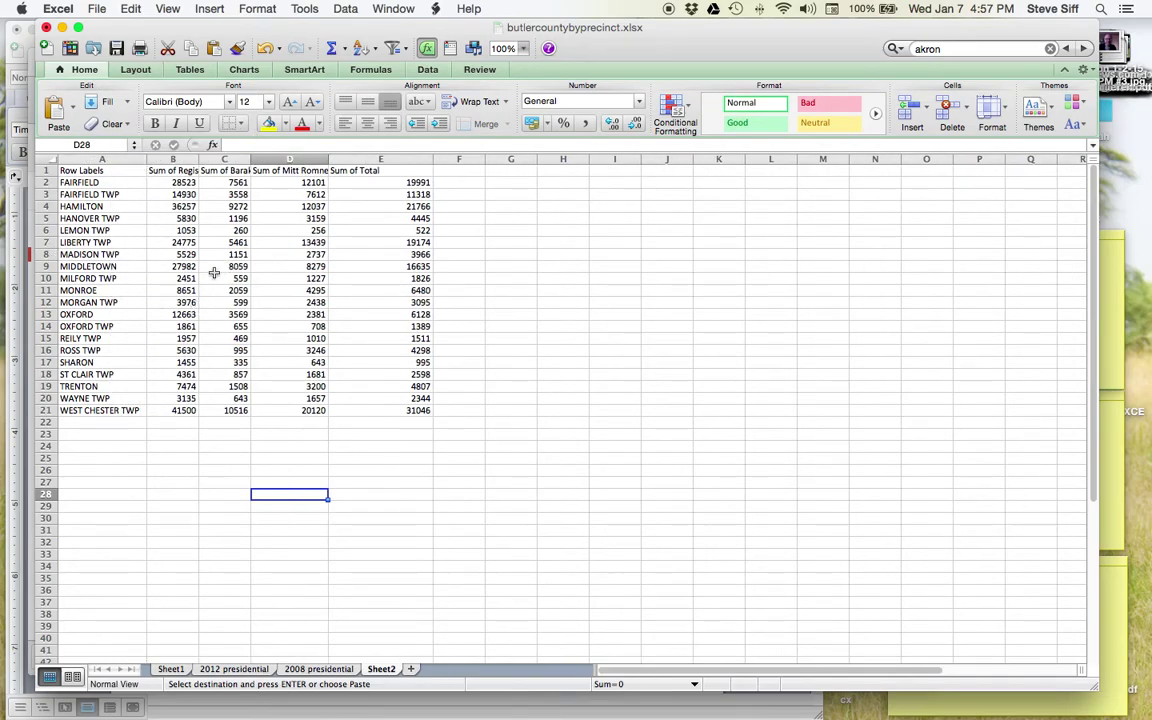
{"action": "left_click_drag", "start_coordinate": [198, 160], "coordinate": [350, 160]}
{"action": "left_click_drag", "start_coordinate": [427, 160], "coordinate": [459, 160]}
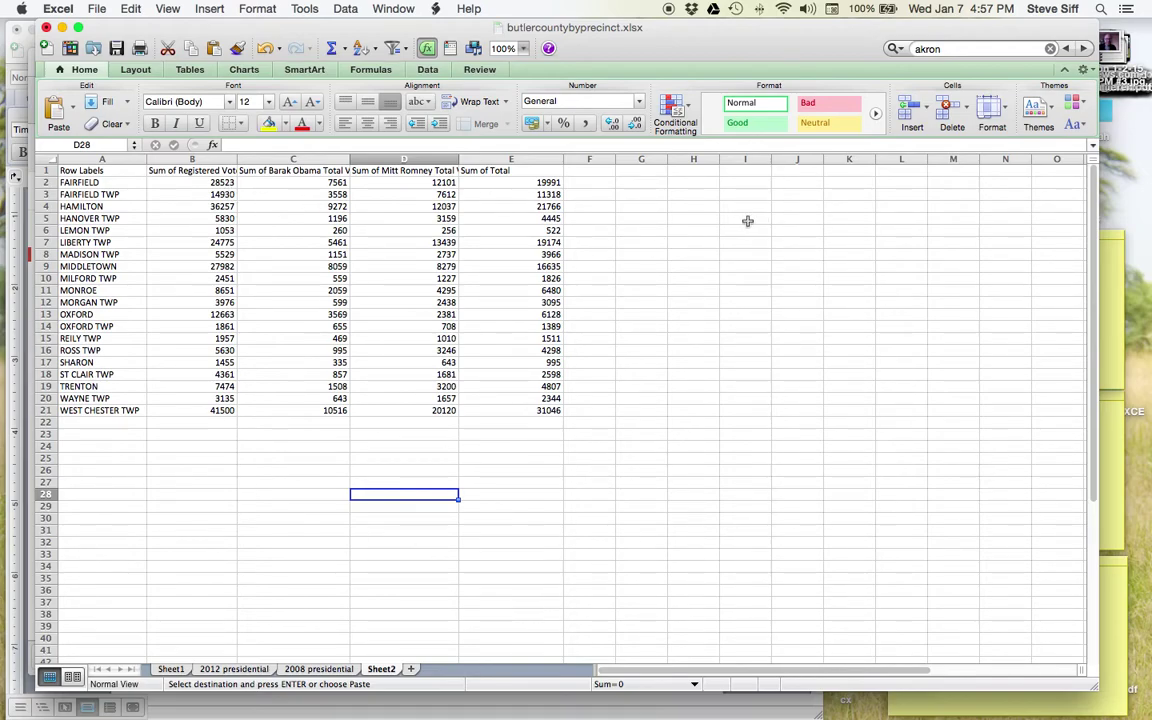
Step: Add a "voter turnout" column in F that divides total votes by registered voters with =E2/B2, filled down to row 21
{"action": "left_click", "coordinate": [590, 172]}
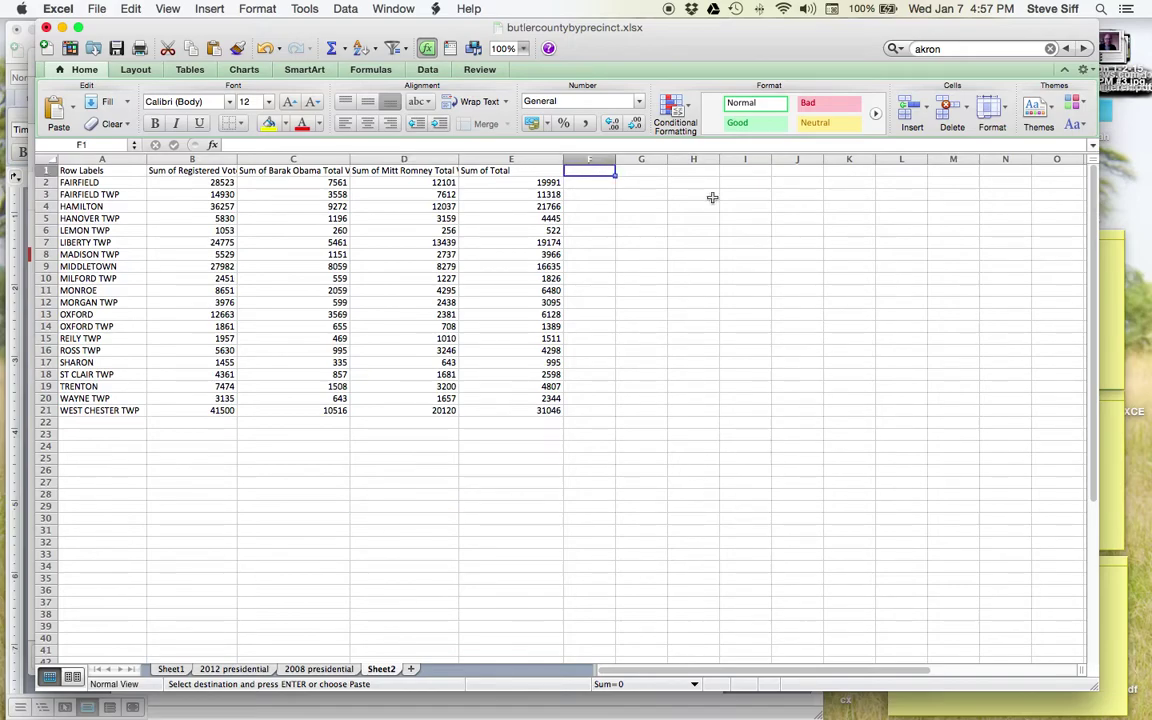
{"action": "type", "text": "voter turnout"}
{"action": "left_click", "coordinate": [589, 184]}
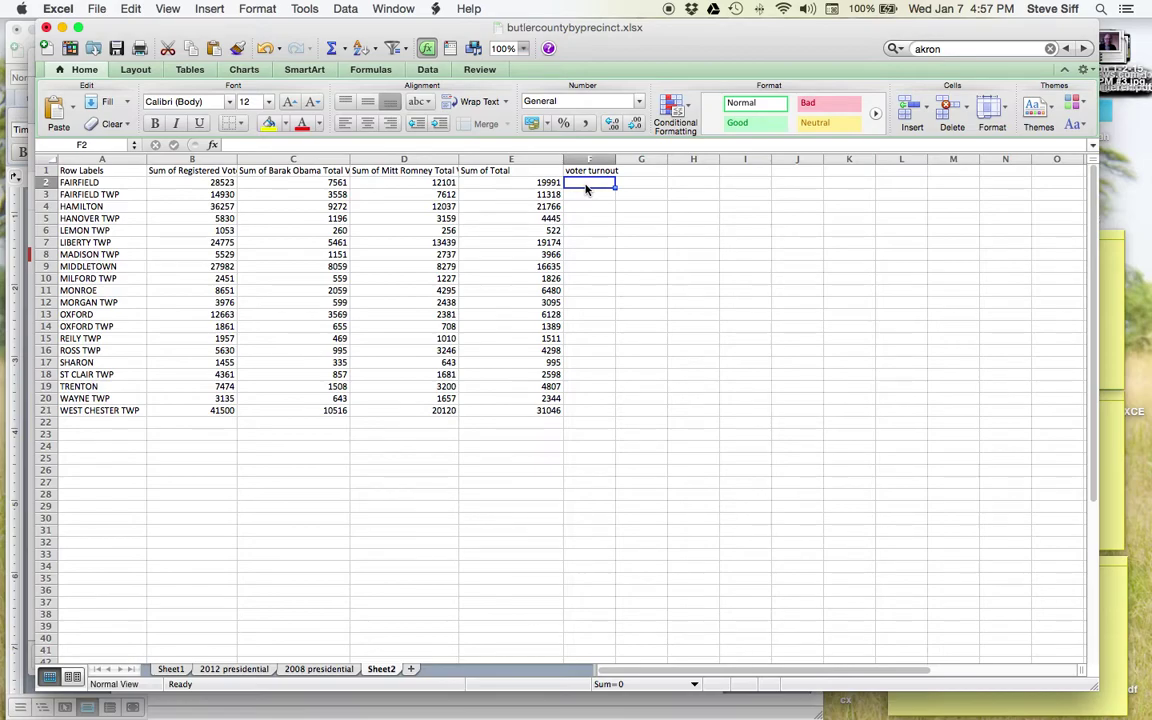
{"action": "type", "text": "="}
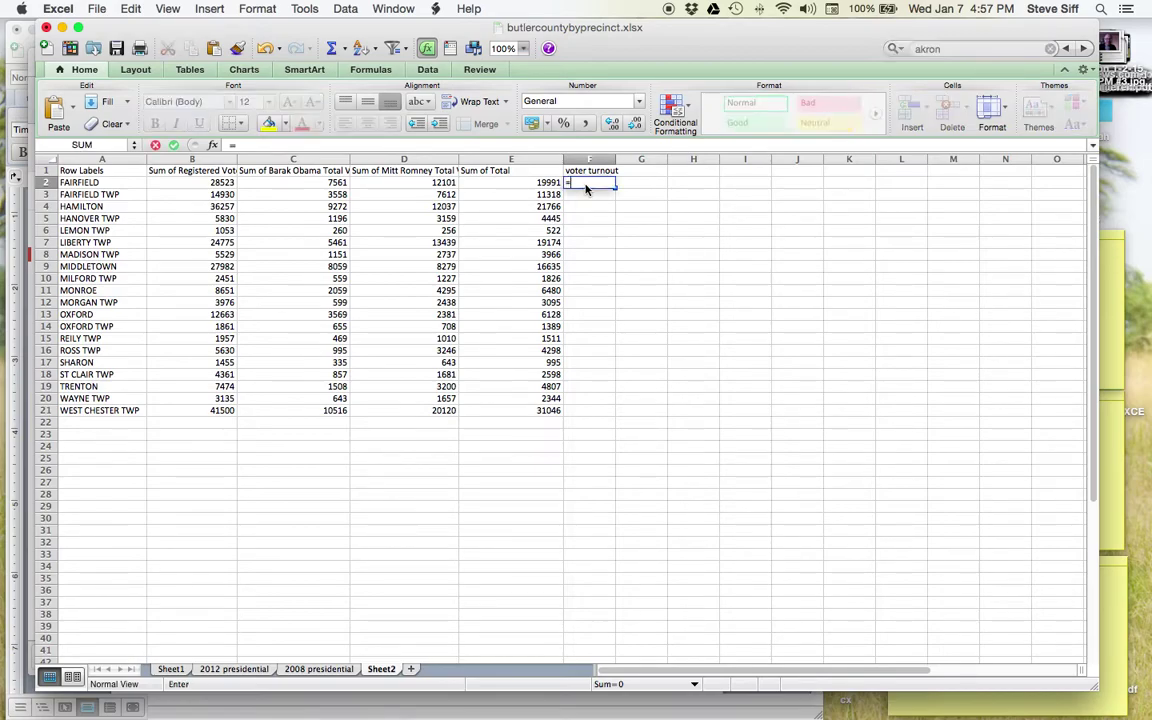
{"action": "left_click", "coordinate": [531, 184]}
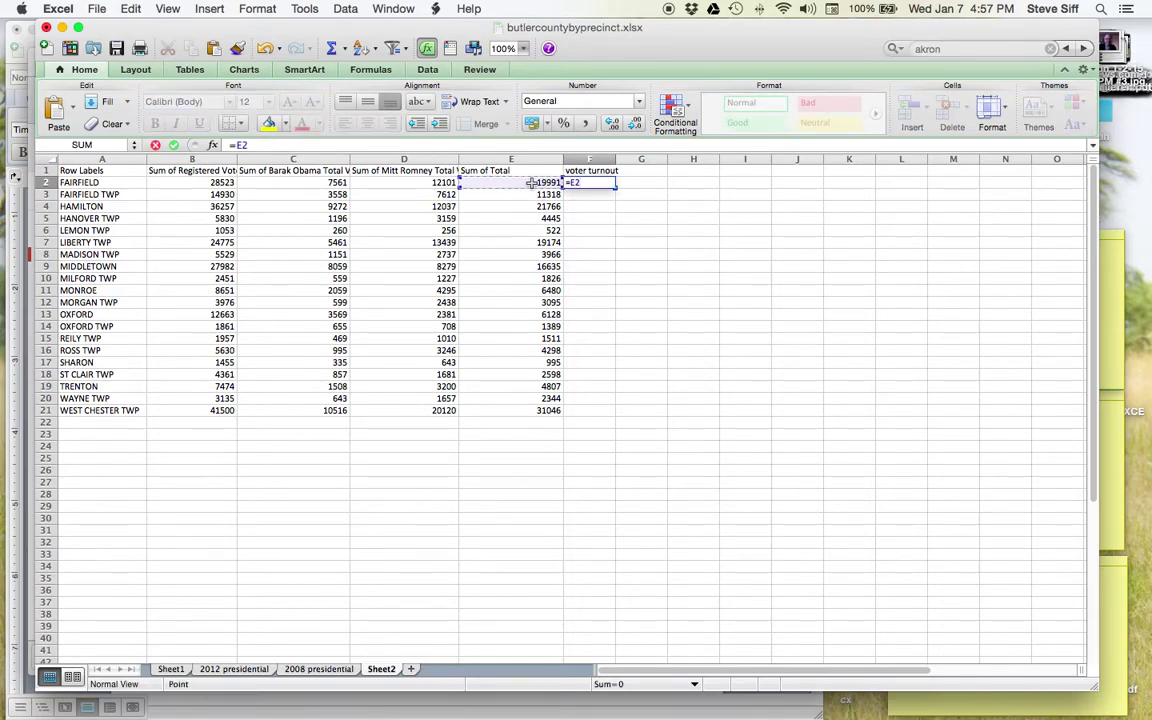
{"action": "type", "text": "/"}
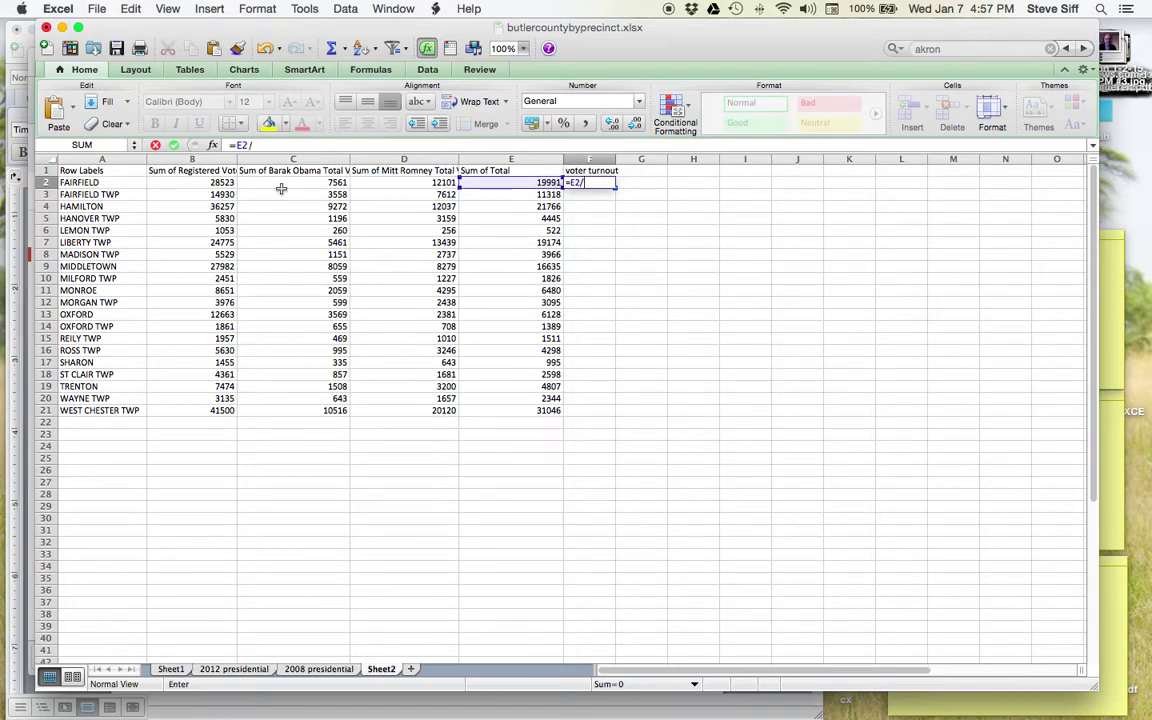
{"action": "left_click", "coordinate": [216, 182]}
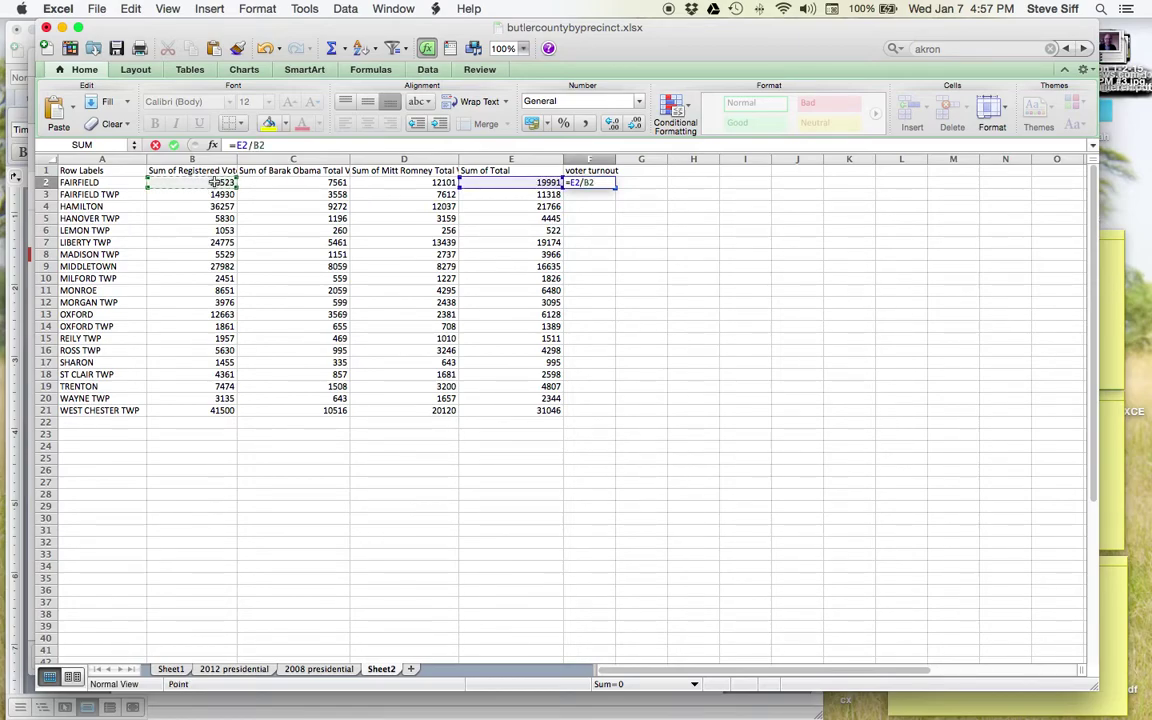
{"action": "key", "text": "Return"}
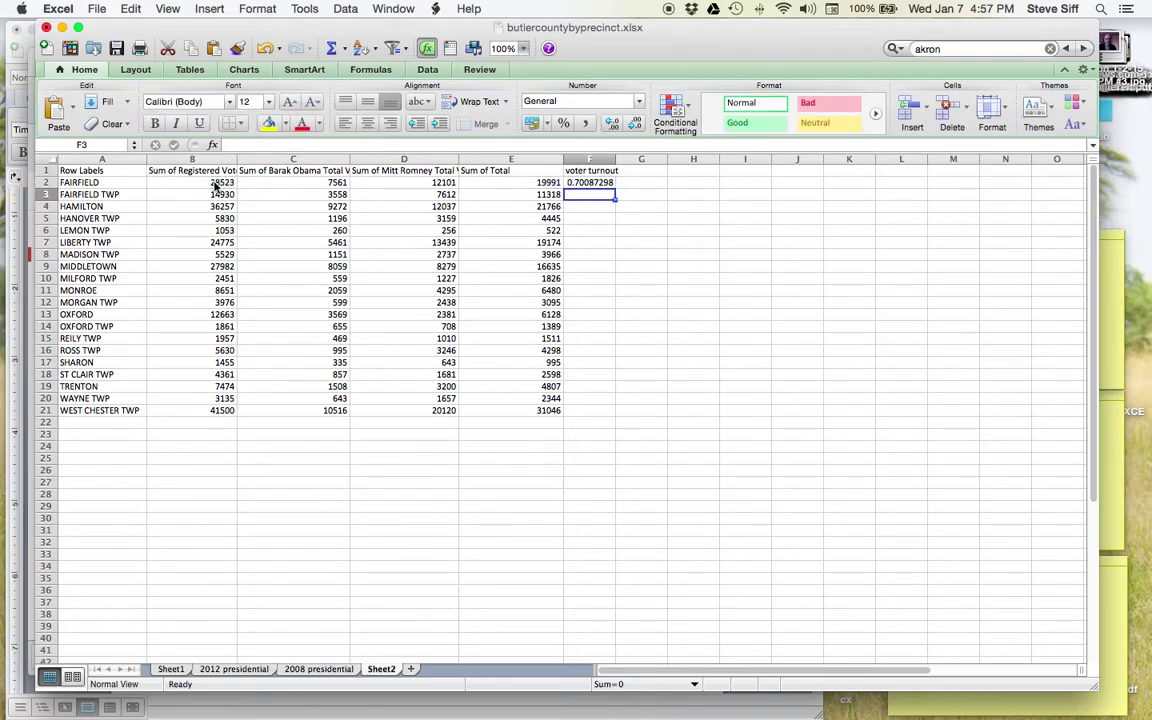
{"action": "left_click_drag", "start_coordinate": [613, 187], "coordinate": [591, 418]}
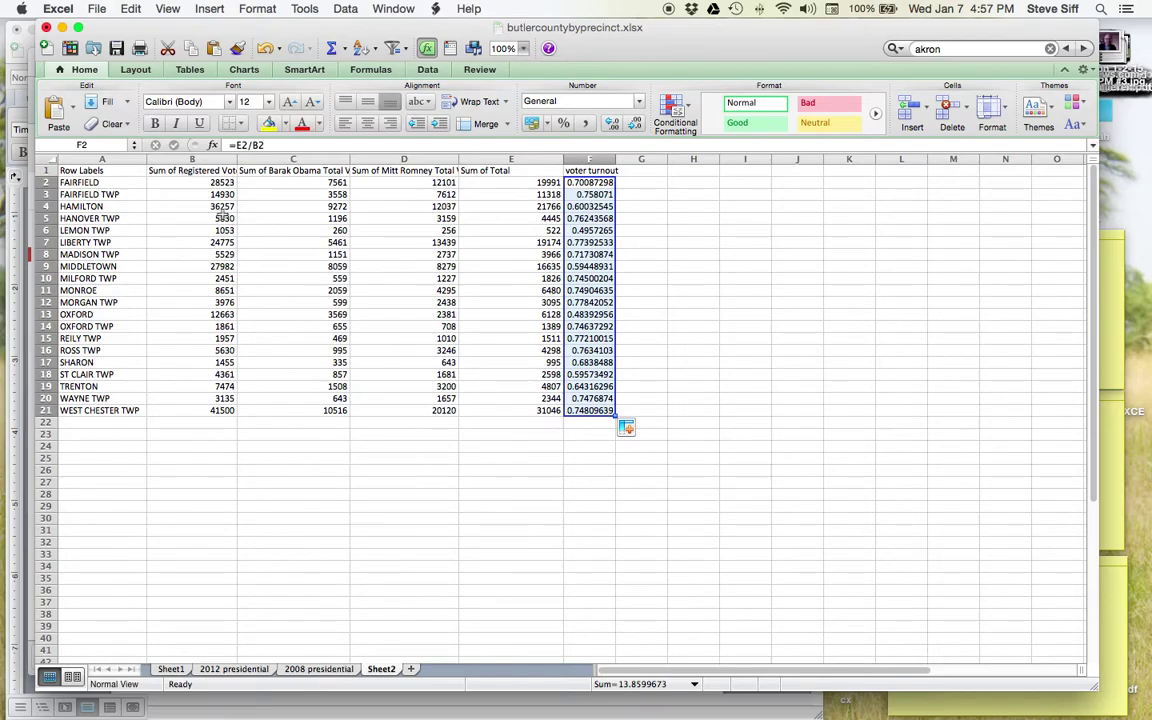
Step: Turn on filtering for the whole sheet, sort it by voter turnout in ascending order, and select the Oxford row
{"action": "left_click", "coordinate": [46, 158]}
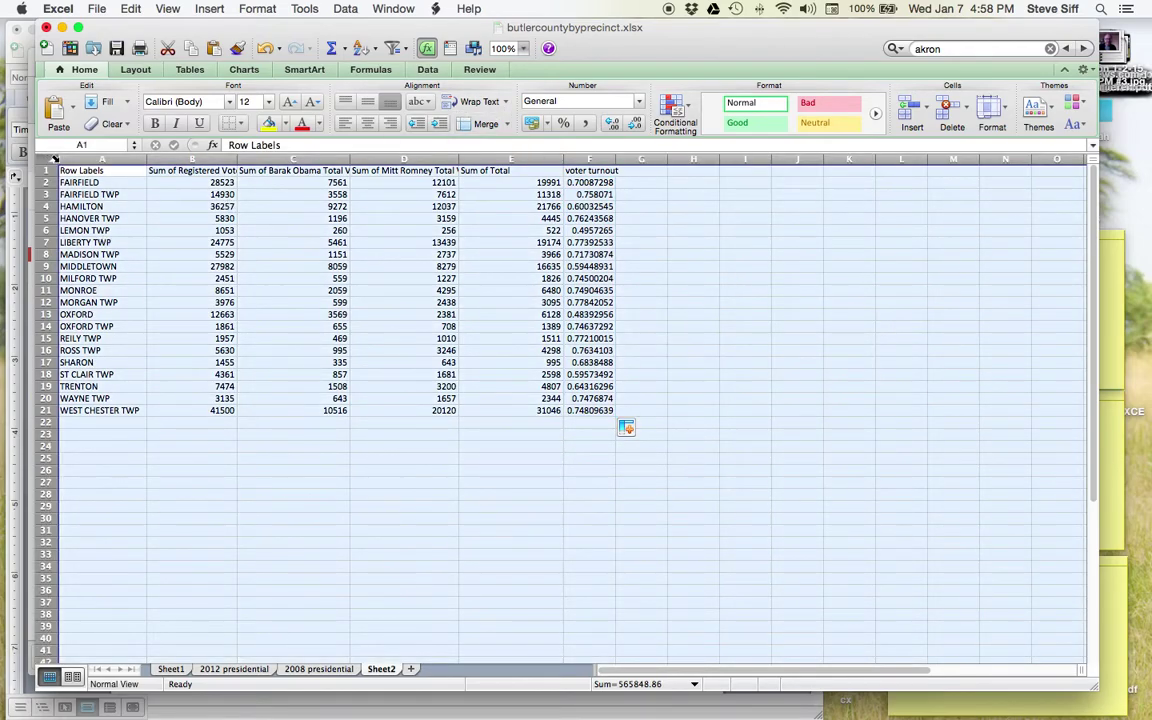
{"action": "left_click", "coordinate": [345, 8]}
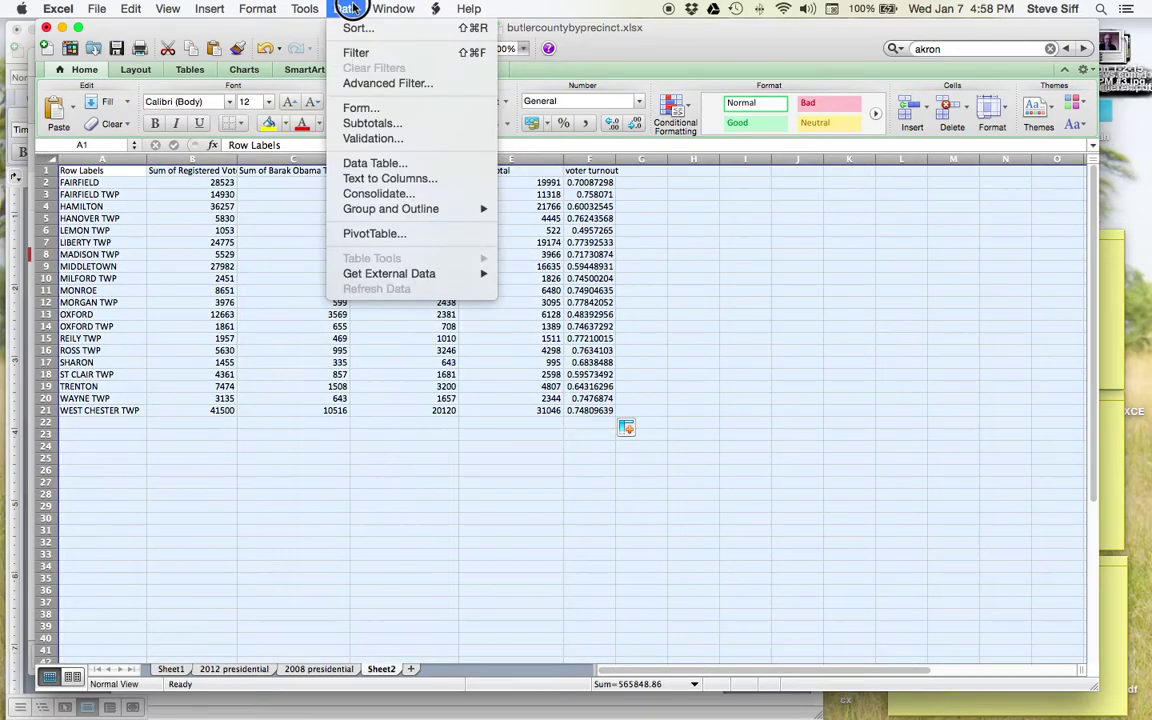
{"action": "left_click", "coordinate": [380, 53]}
{"action": "left_click", "coordinate": [609, 171]}
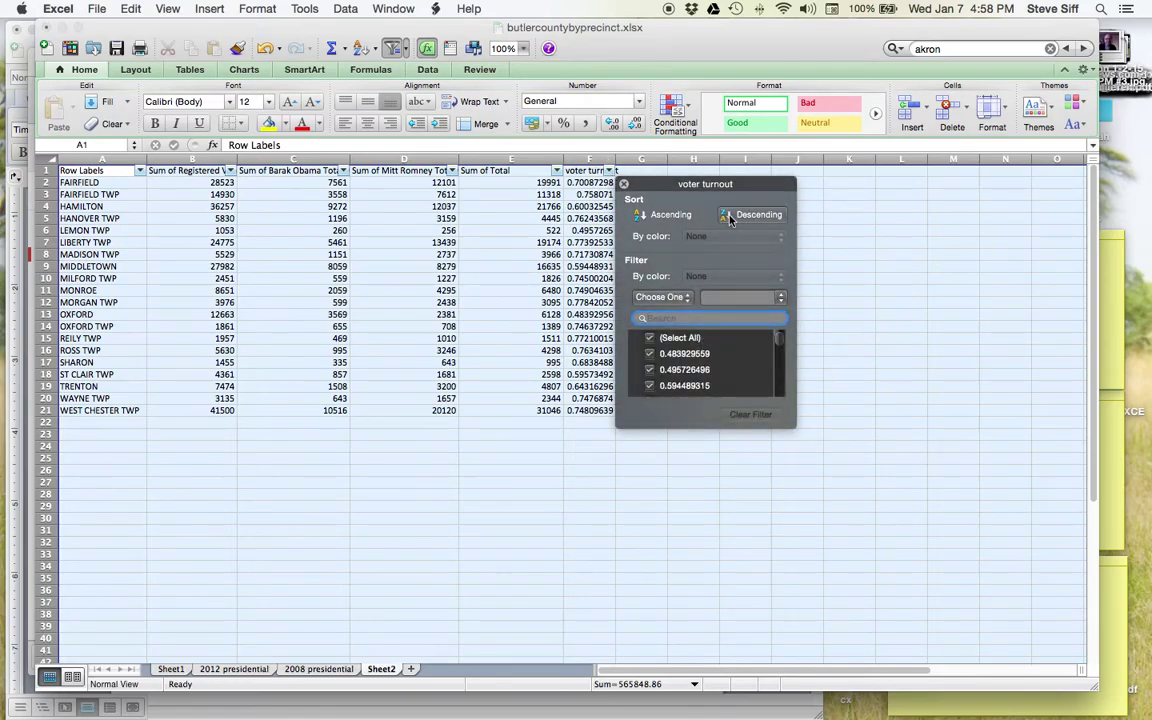
{"action": "left_click", "coordinate": [662, 216]}
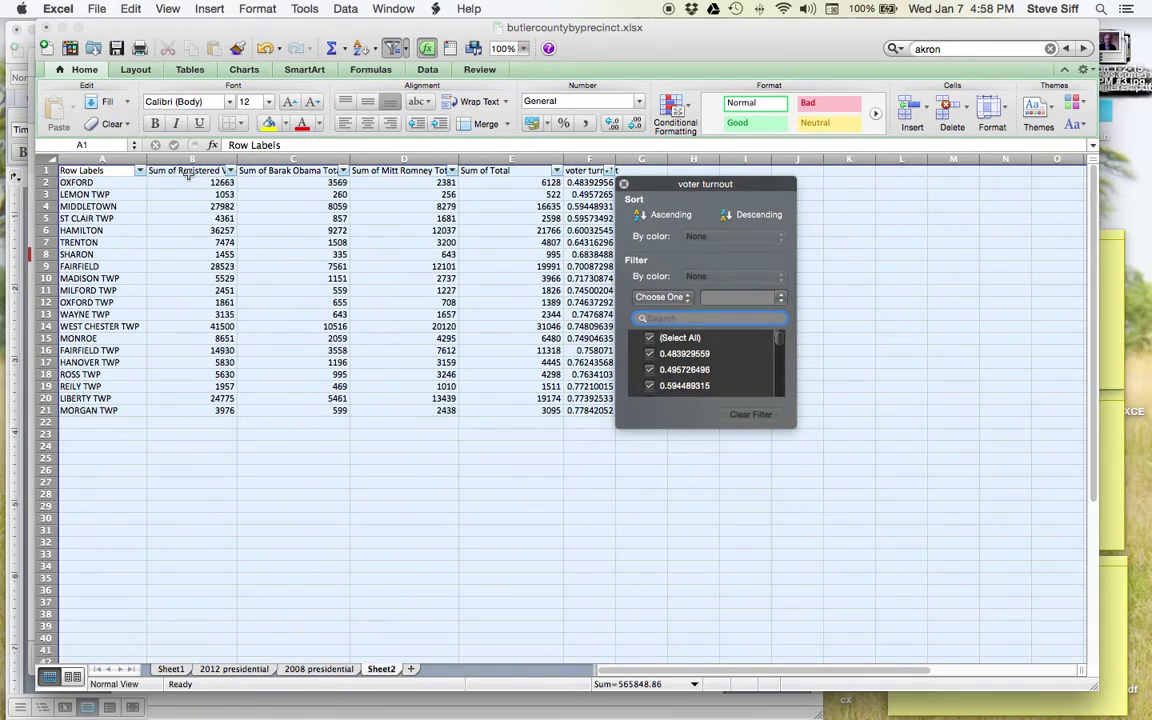
{"action": "left_click", "coordinate": [43, 182]}
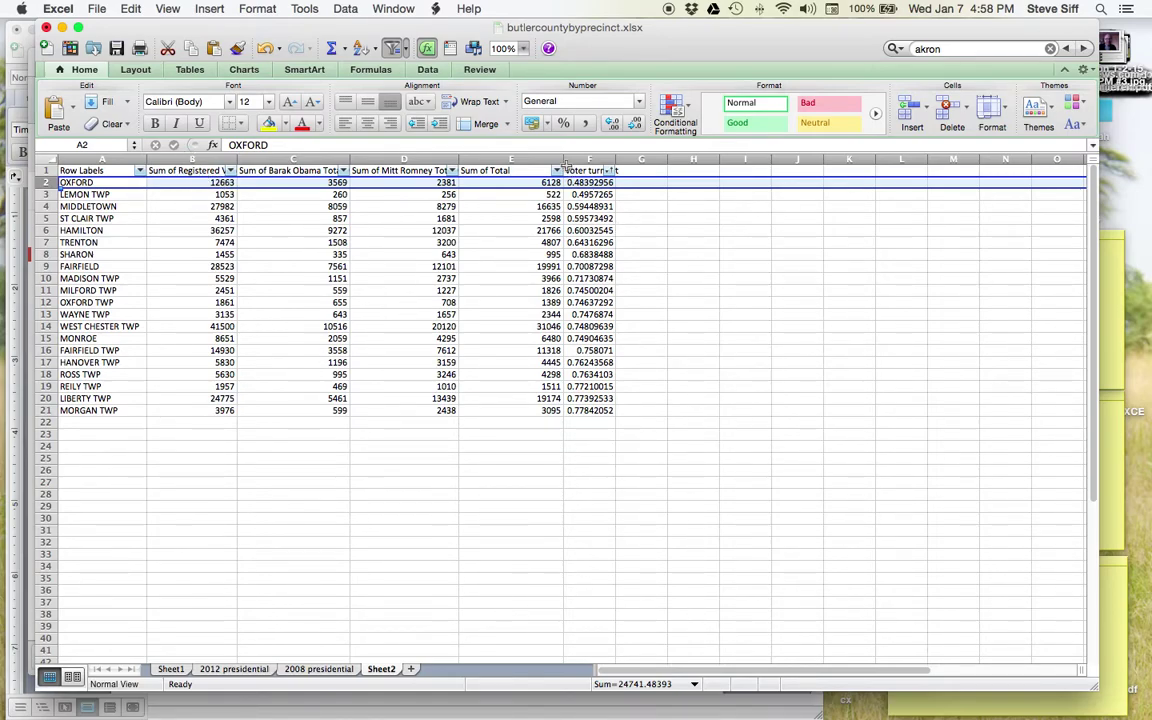
Step: Delete the voter turnout column from the pasted table
{"action": "left_click", "coordinate": [642, 170]}
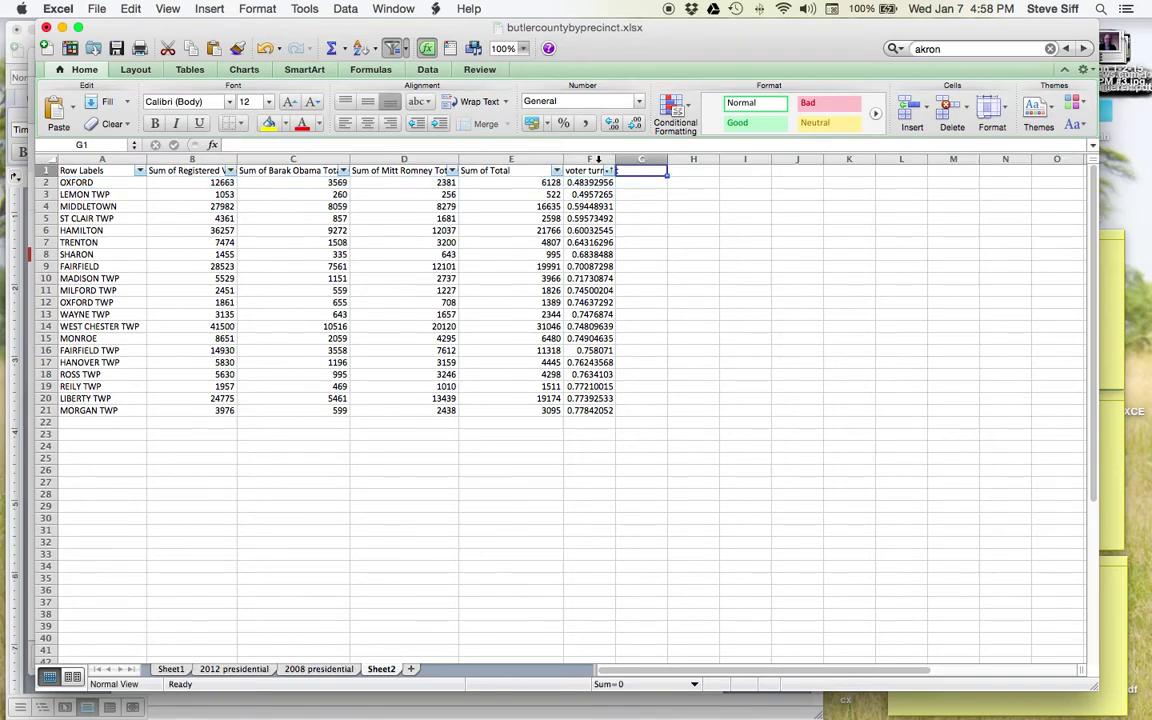
{"action": "left_click", "coordinate": [593, 159]}
{"action": "right_click", "coordinate": [593, 159]}
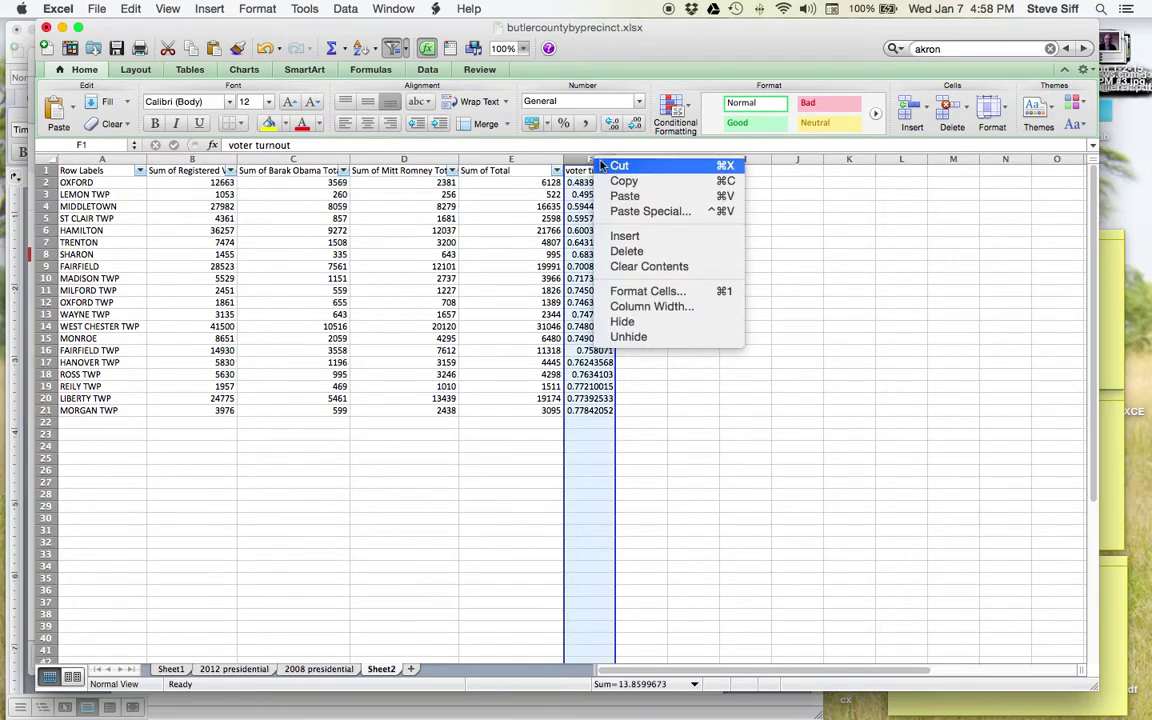
{"action": "left_click", "coordinate": [648, 252]}
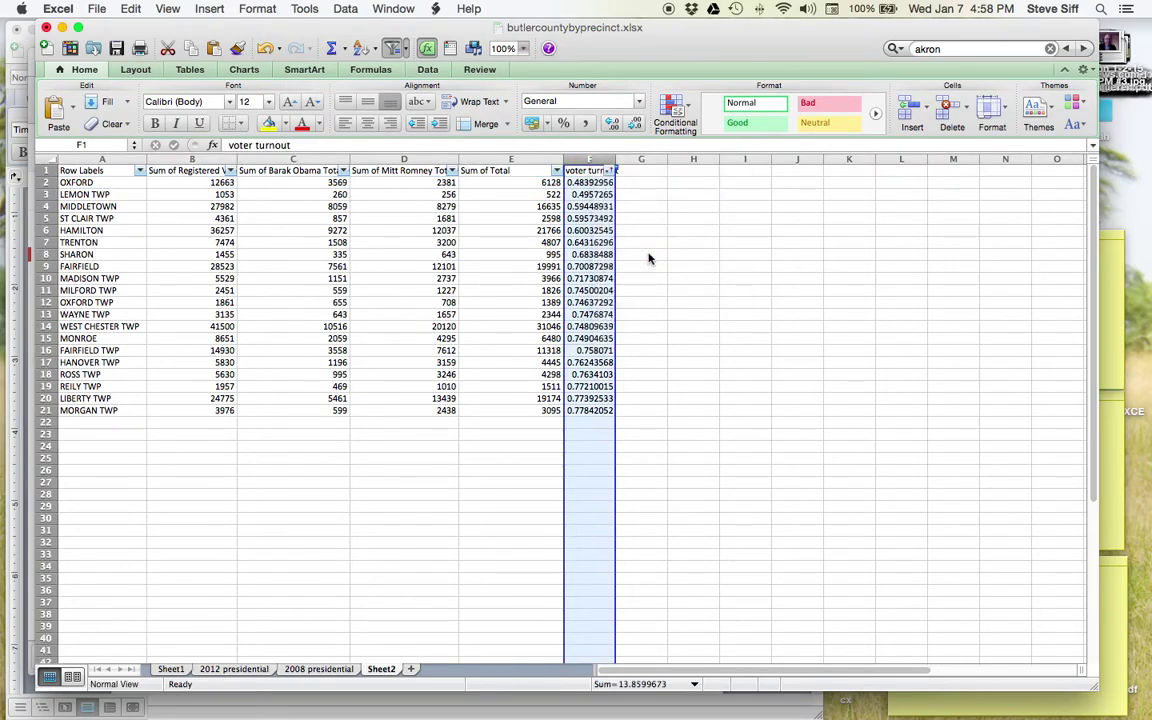
Step: Add a "percent for O" column in F that divides Obama's votes by total votes with =C2/E2, filled down to row 21
{"action": "left_click", "coordinate": [592, 173]}
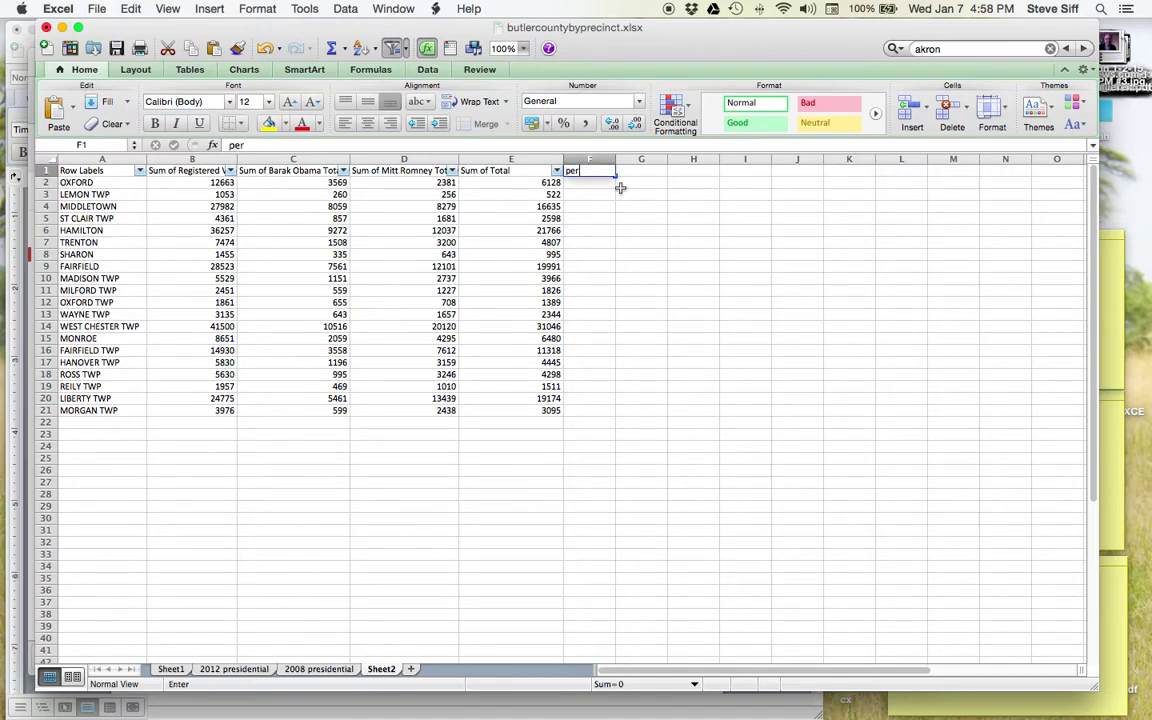
{"action": "type", "text": "percent for O"}
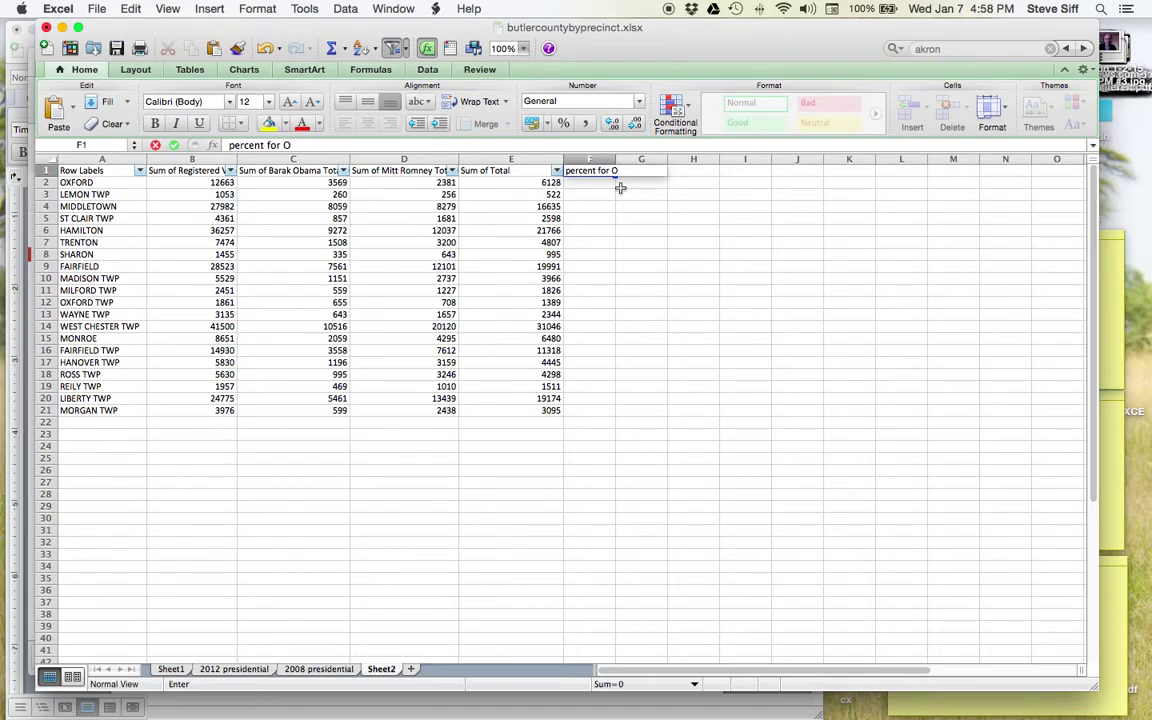
{"action": "left_click", "coordinate": [592, 188]}
{"action": "type", "text": "="}
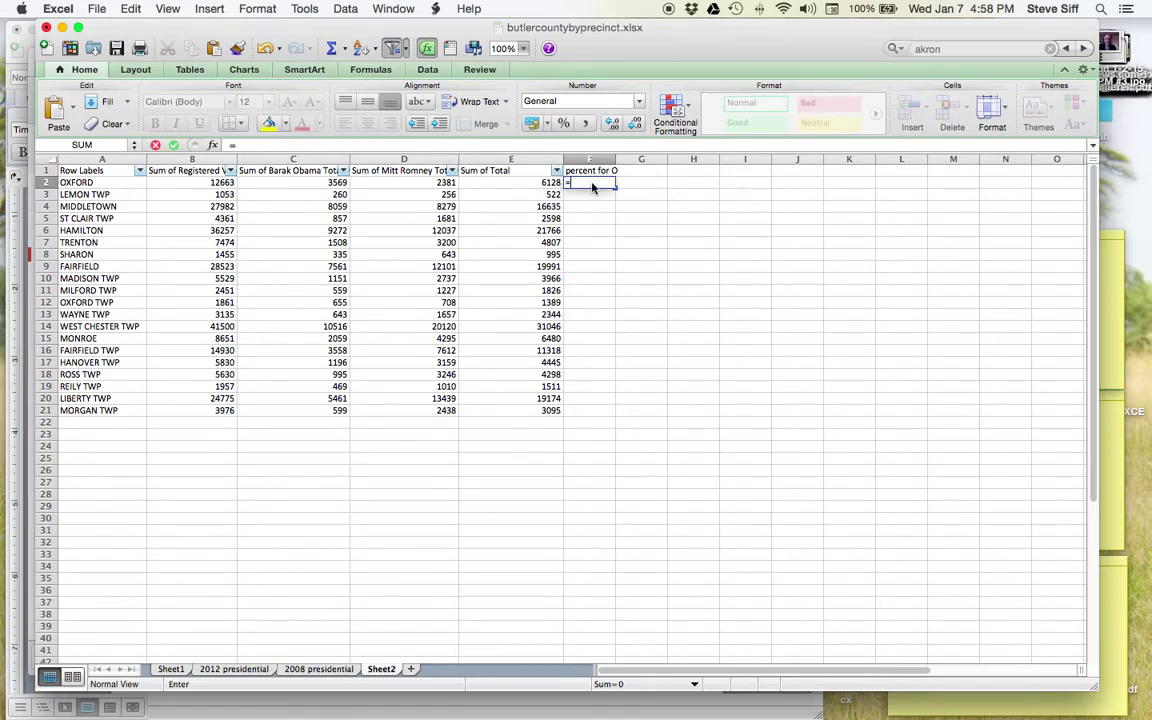
{"action": "left_click", "coordinate": [443, 184]}
{"action": "left_click_drag", "start_coordinate": [443, 185], "coordinate": [339, 185]}
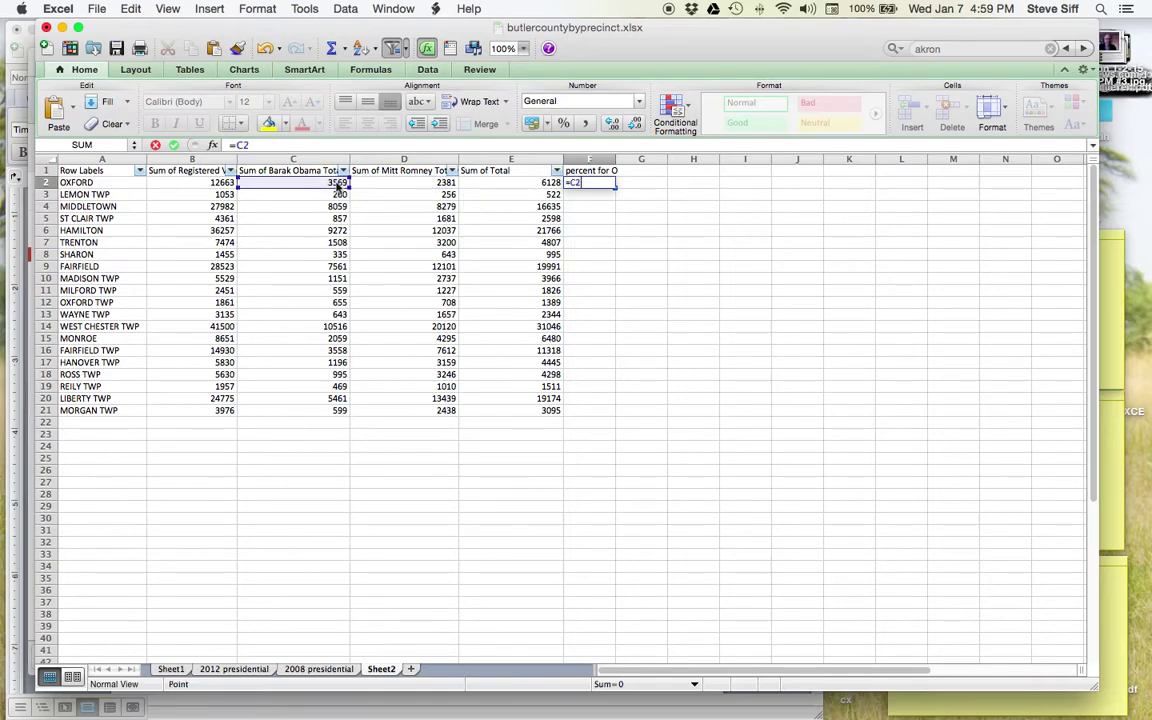
{"action": "type", "text": "/"}
{"action": "left_click", "coordinate": [523, 185]}
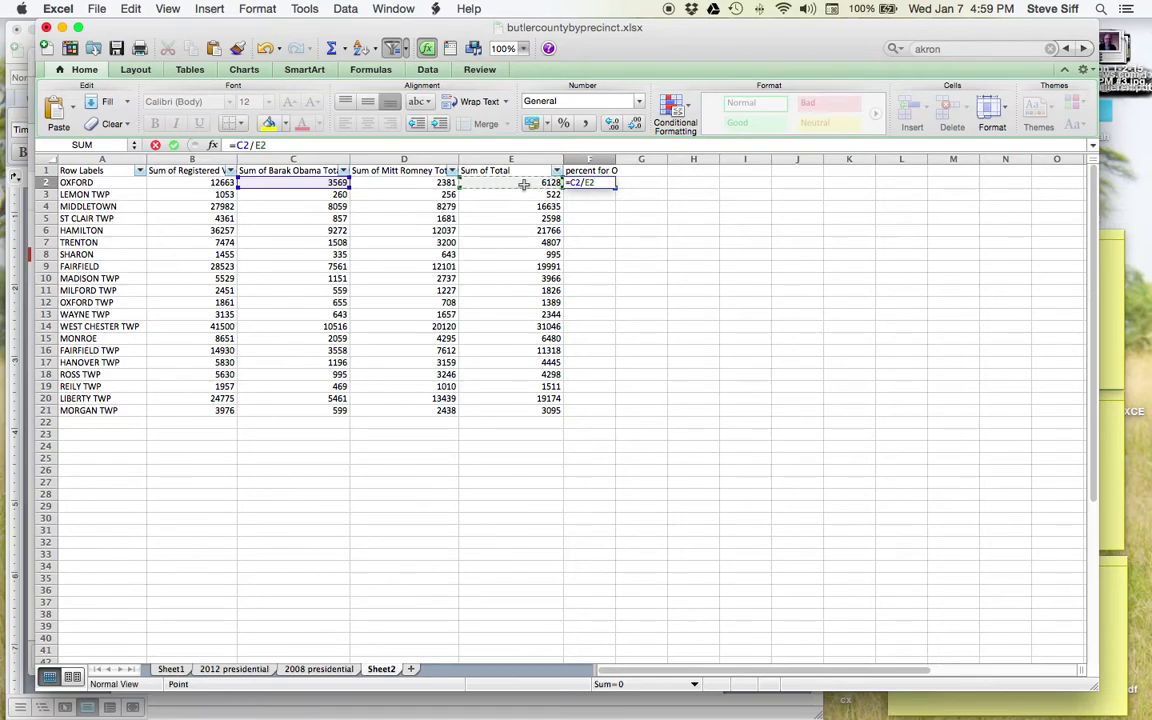
{"action": "key", "text": "Return"}
{"action": "left_click", "coordinate": [580, 183]}
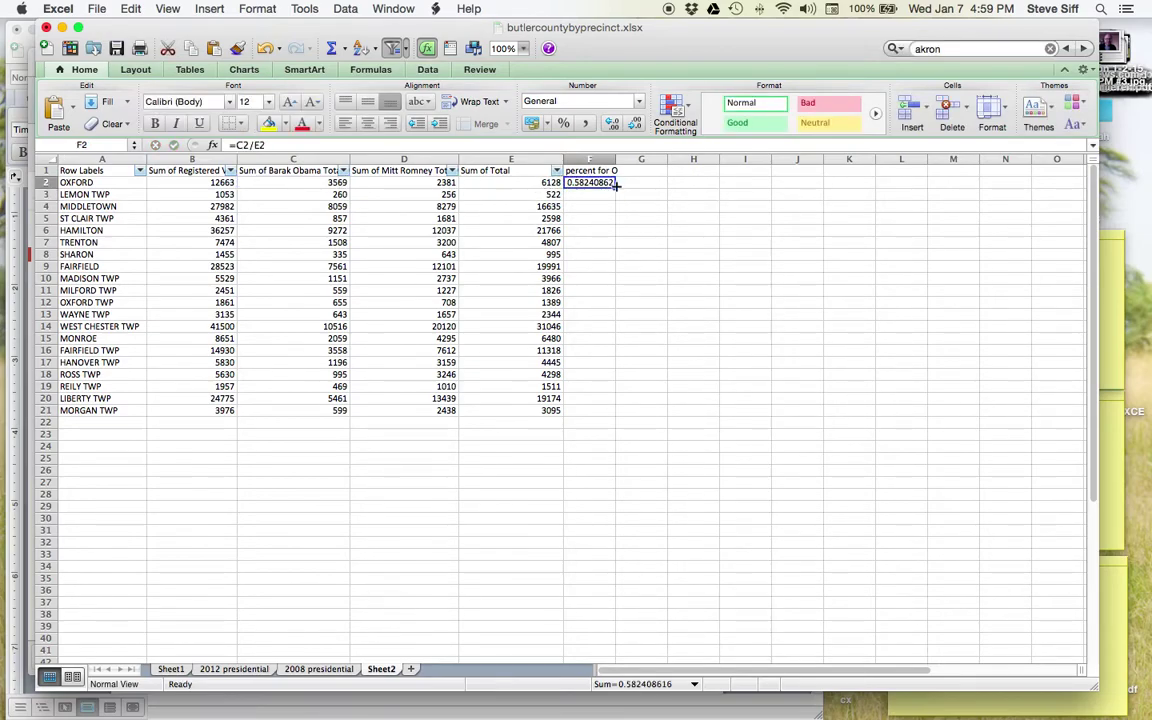
{"action": "left_click_drag", "start_coordinate": [616, 186], "coordinate": [596, 413]}
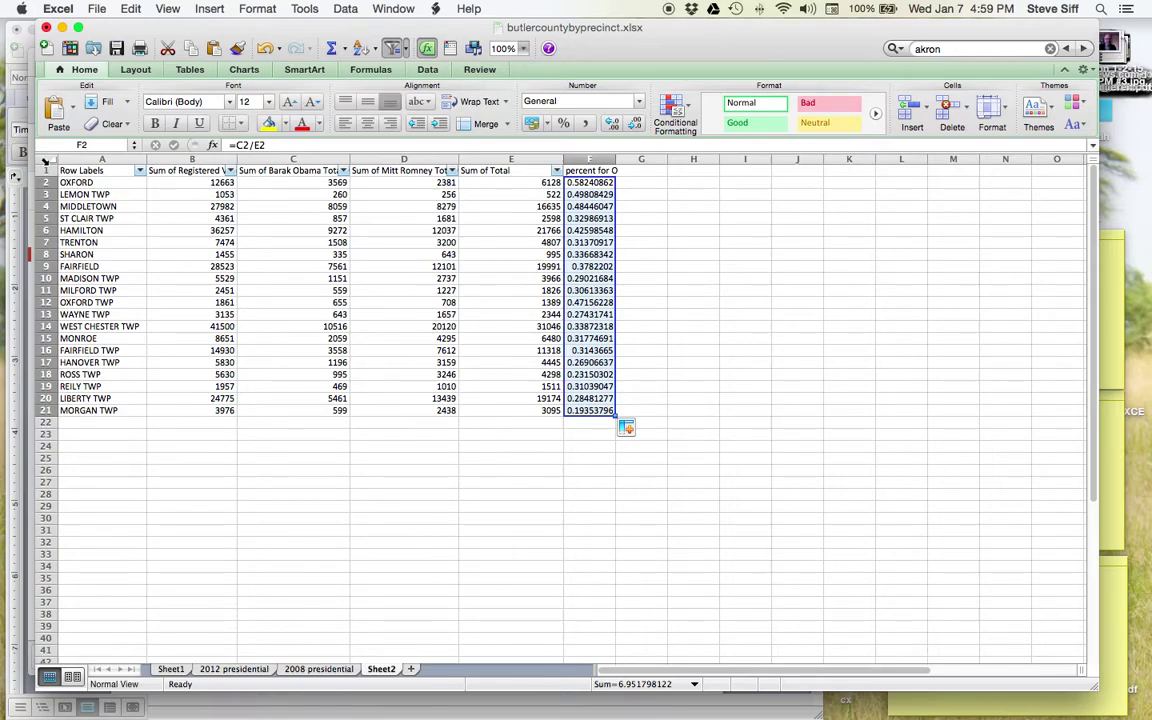
Step: Turn filtering off and on again for the whole sheet so that it includes the "percent for O" column
{"action": "left_click", "coordinate": [44, 160]}
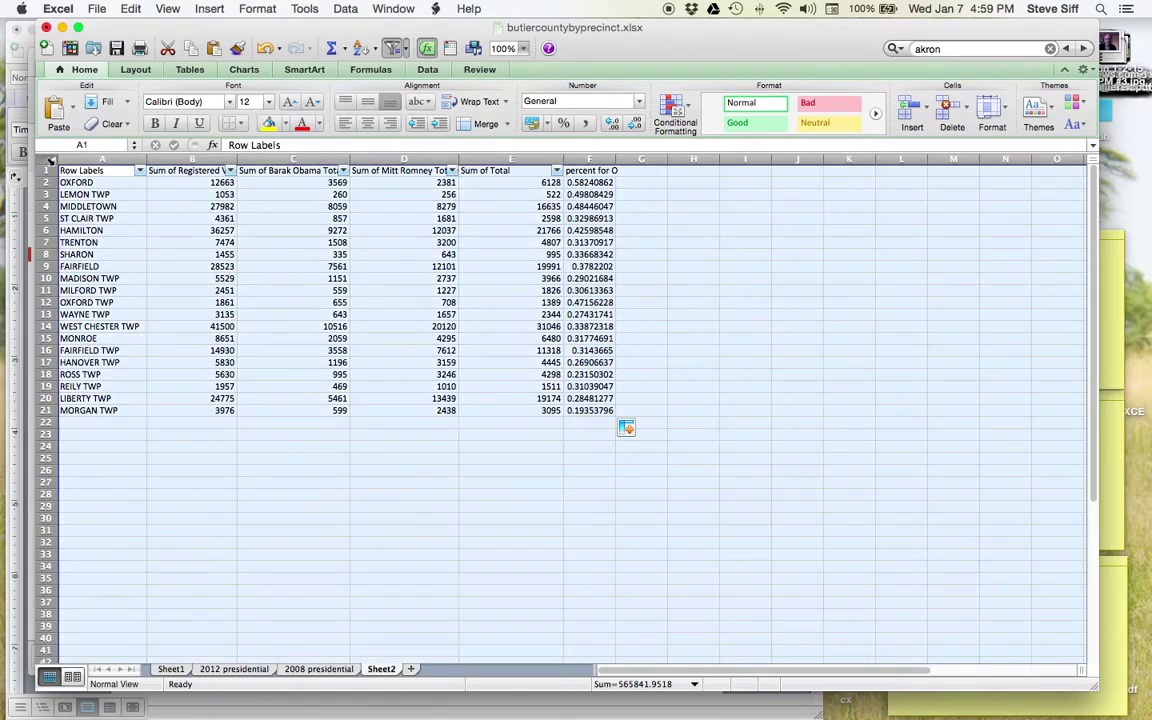
{"action": "left_click", "coordinate": [345, 9]}
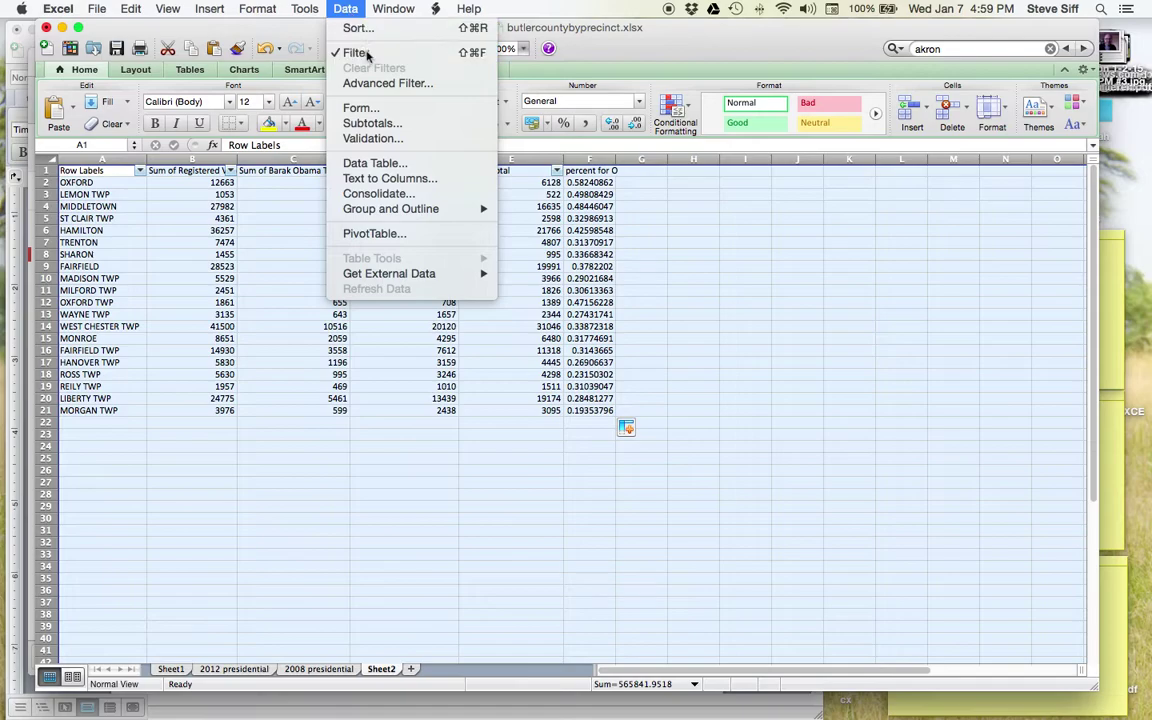
{"action": "left_click", "coordinate": [356, 52]}
{"action": "left_click", "coordinate": [346, 9]}
{"action": "left_click", "coordinate": [356, 52]}
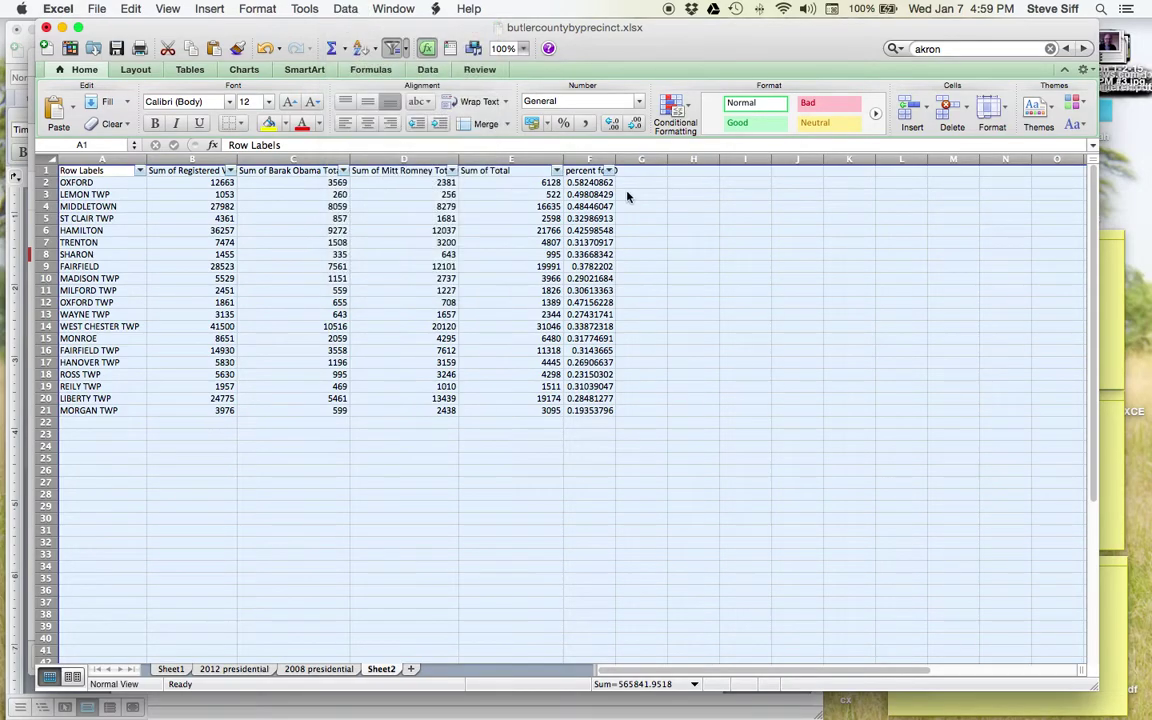
Step: Sort the table by "percent for O" in descending order and select the Oxford row to review the ranking
{"action": "left_click", "coordinate": [610, 171]}
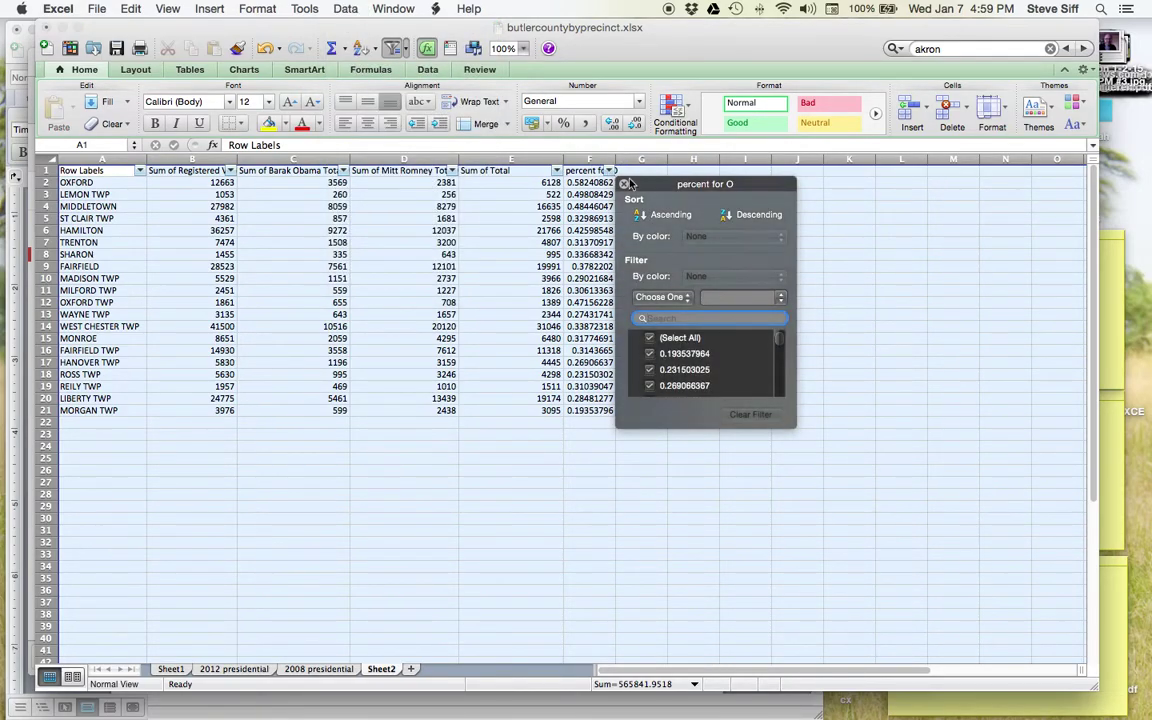
{"action": "left_click", "coordinate": [718, 216]}
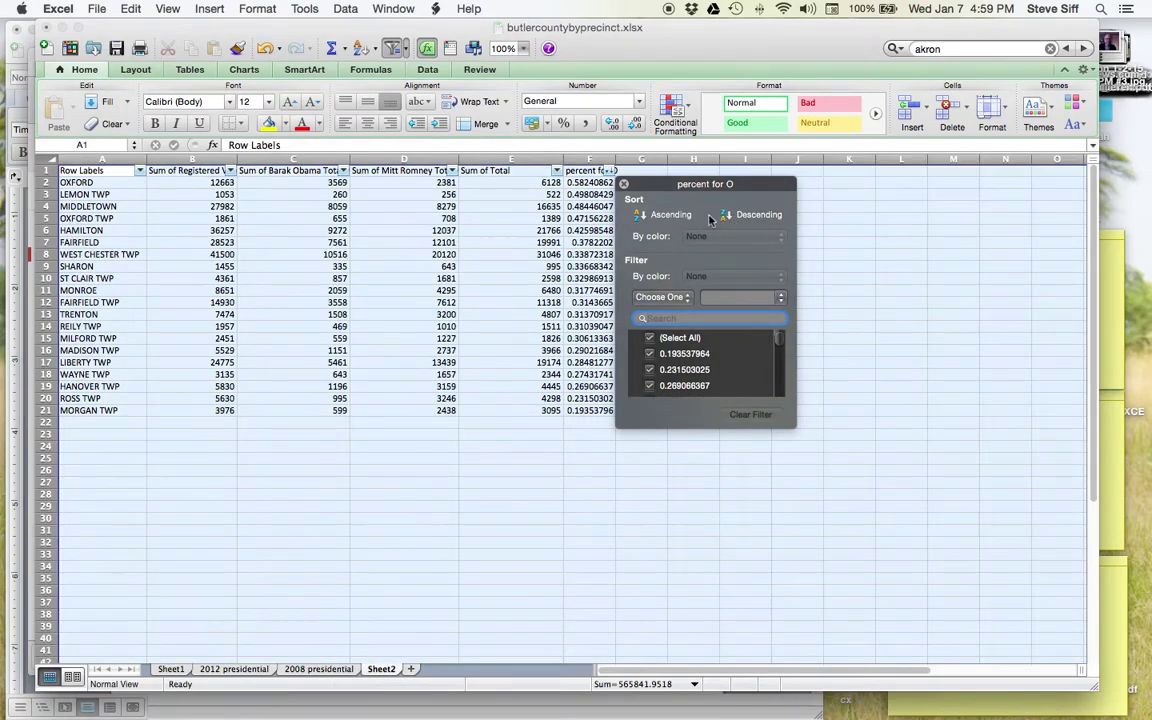
{"action": "left_click", "coordinate": [45, 182]}
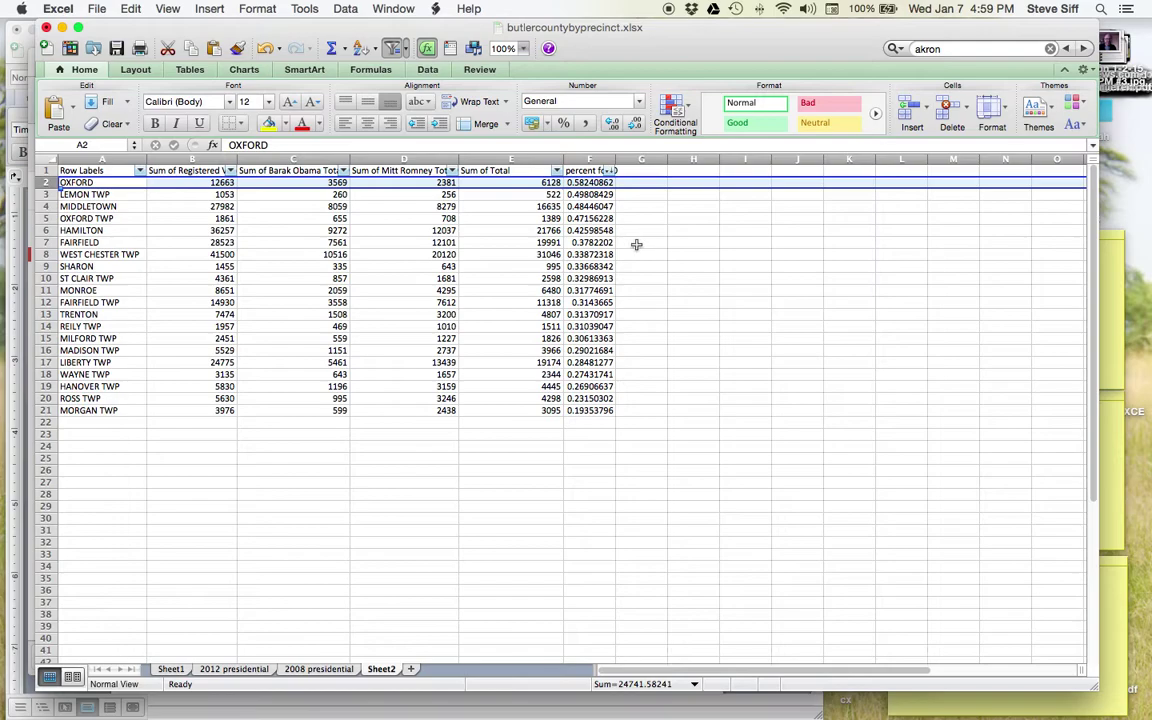
{"action": "scroll", "coordinate": [636, 244], "scroll_direction": "down", "scroll_amount": 10}
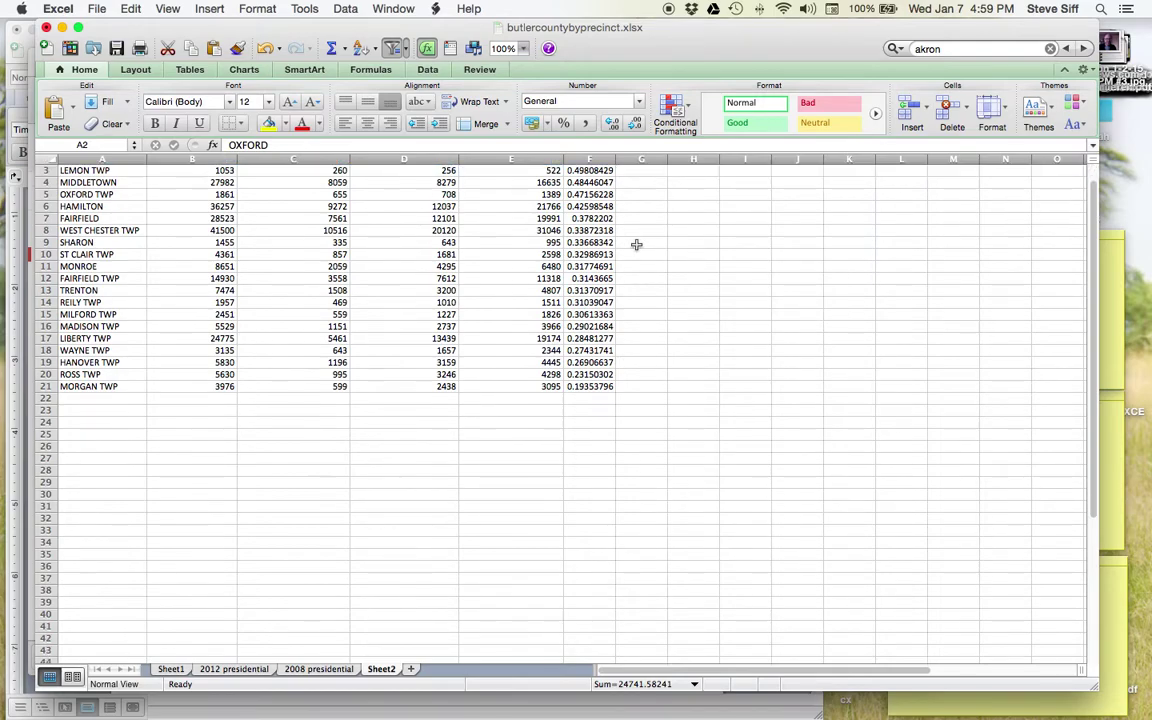
{"action": "scroll", "coordinate": [626, 238], "scroll_direction": "up", "scroll_amount": 10}
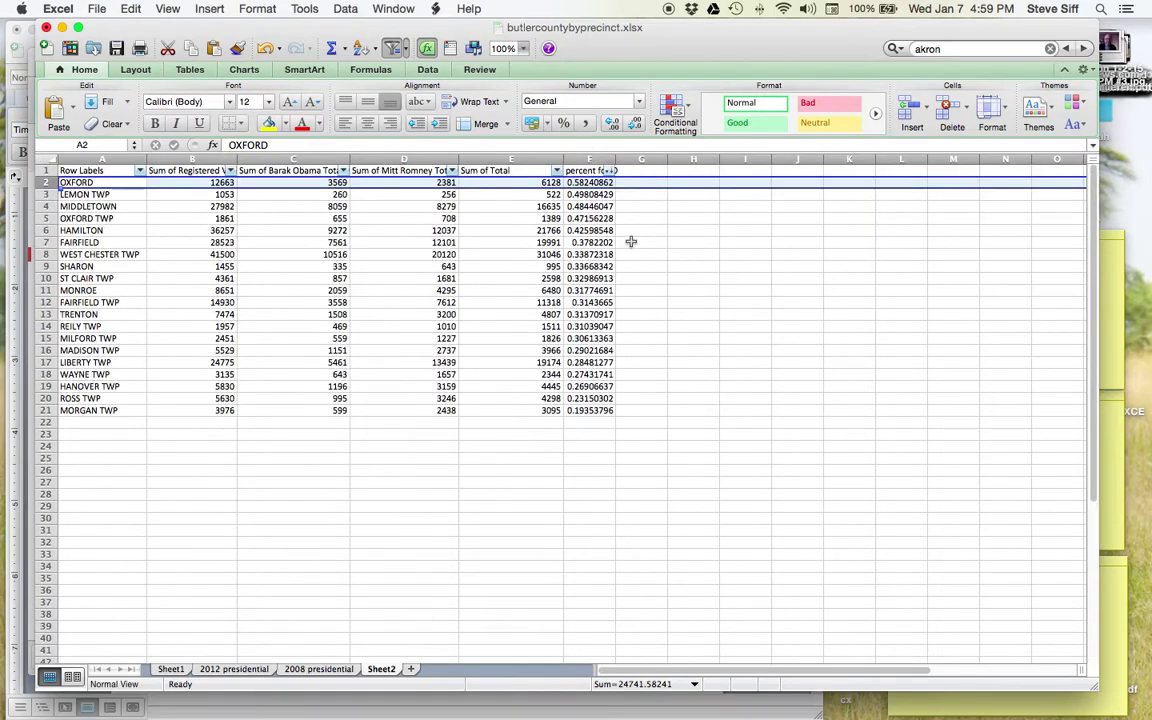